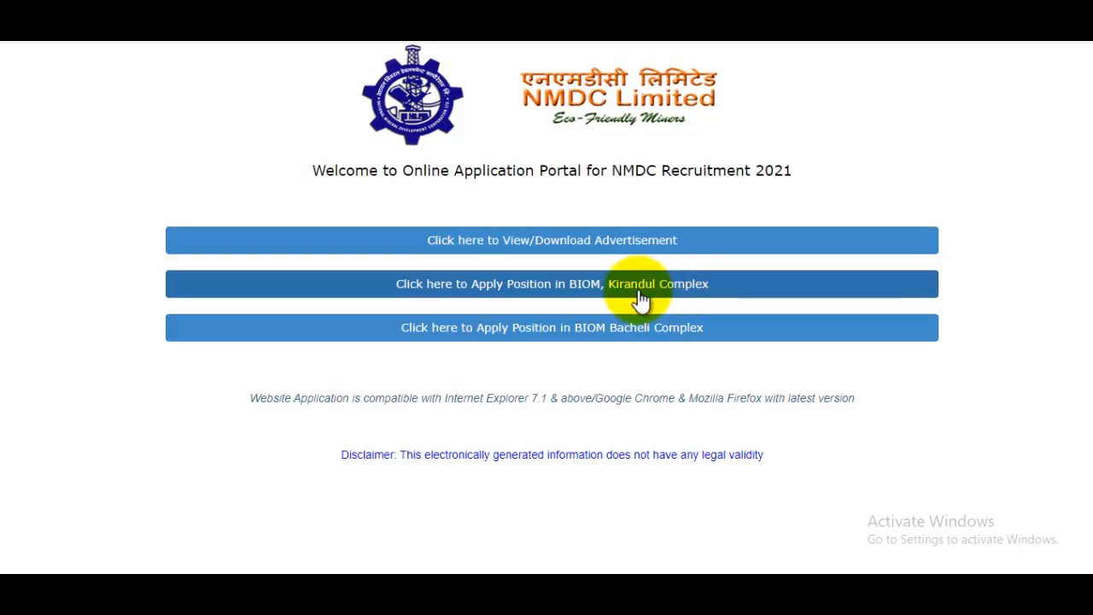
# - Choose to apply at BIOM, Kirandul Complex and open the fresh-candidate Create Log In form
pyautogui.click(657, 295)
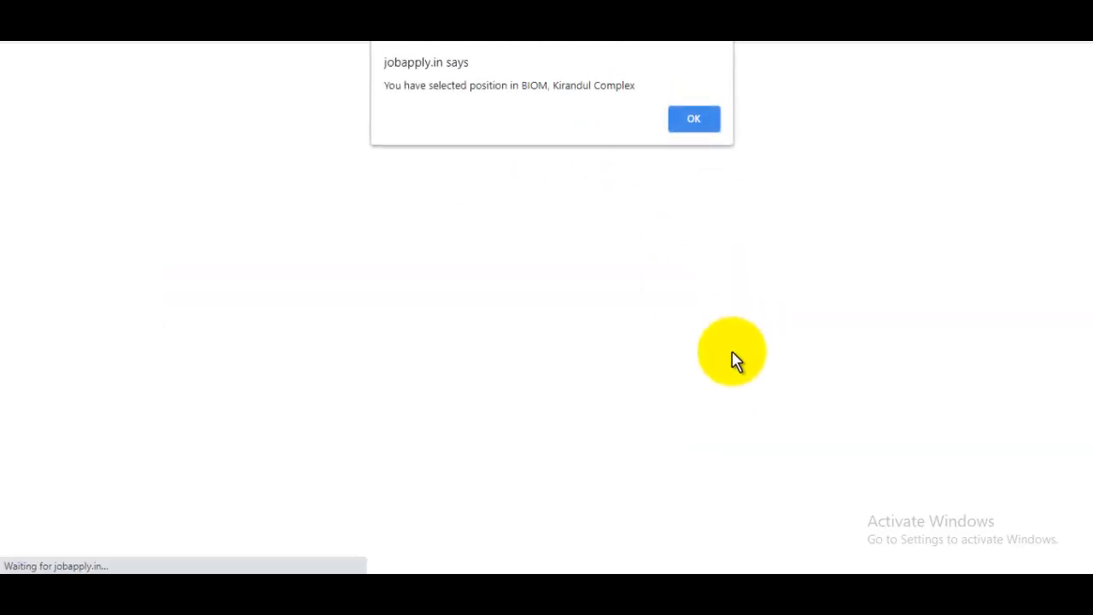
pyautogui.click(700, 118)
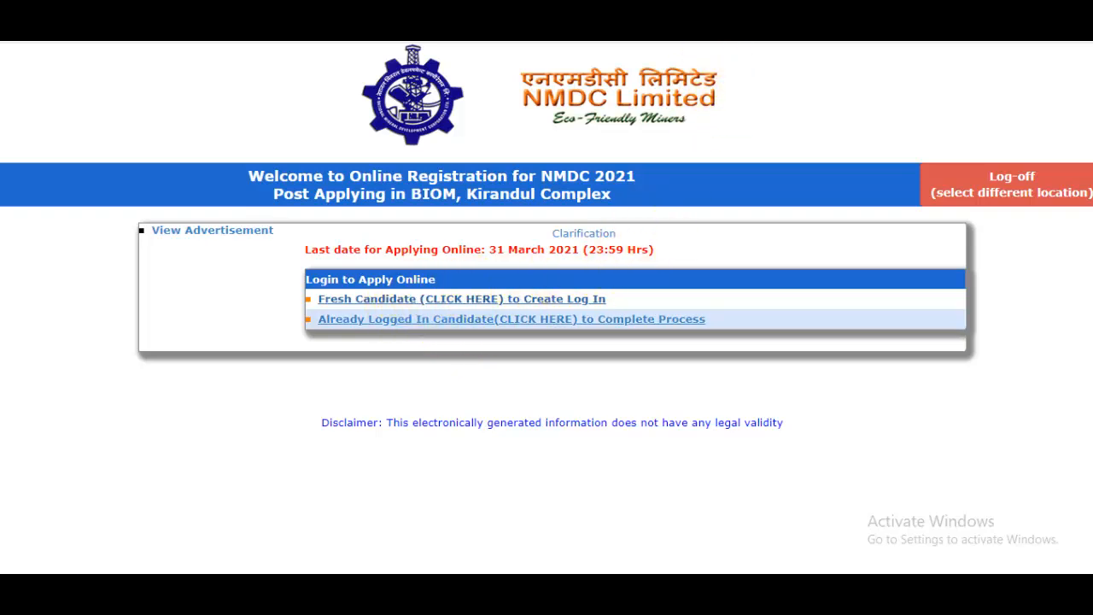
pyautogui.click(810, 10)
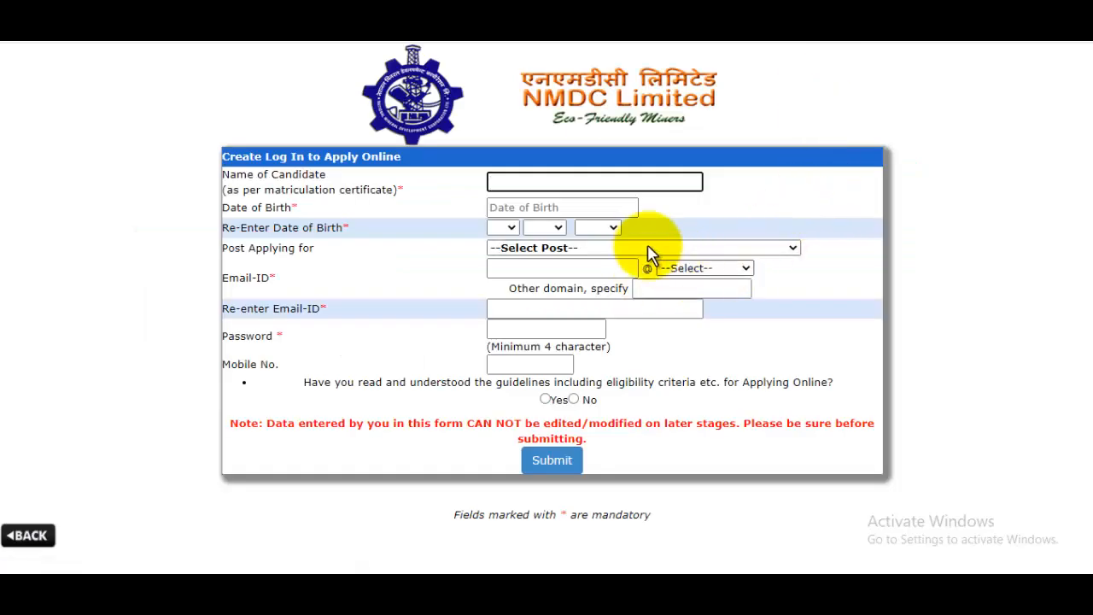
pyautogui.click(571, 185)
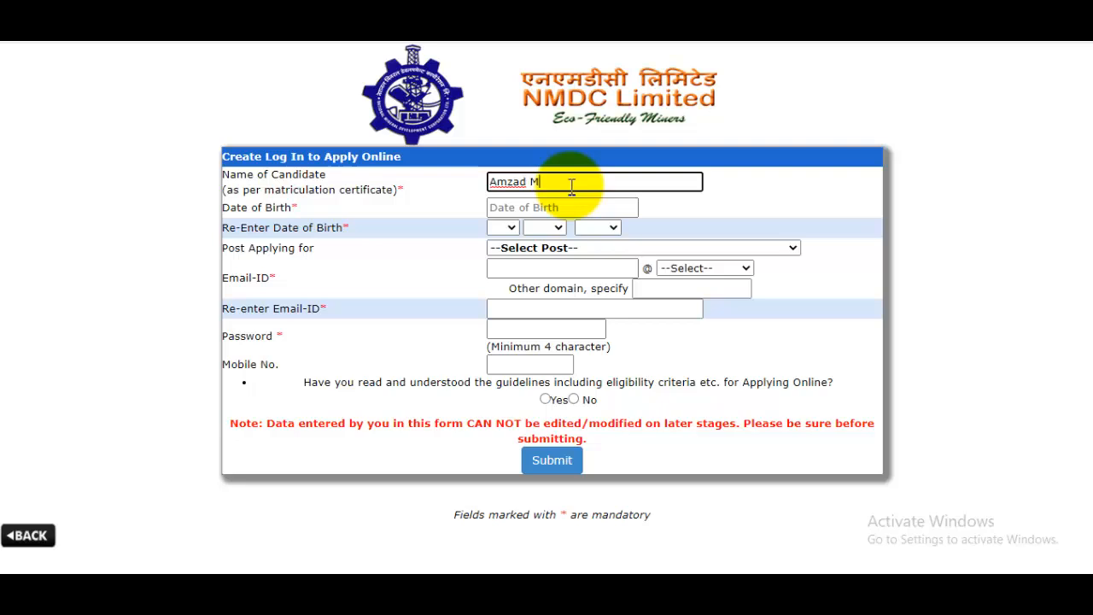
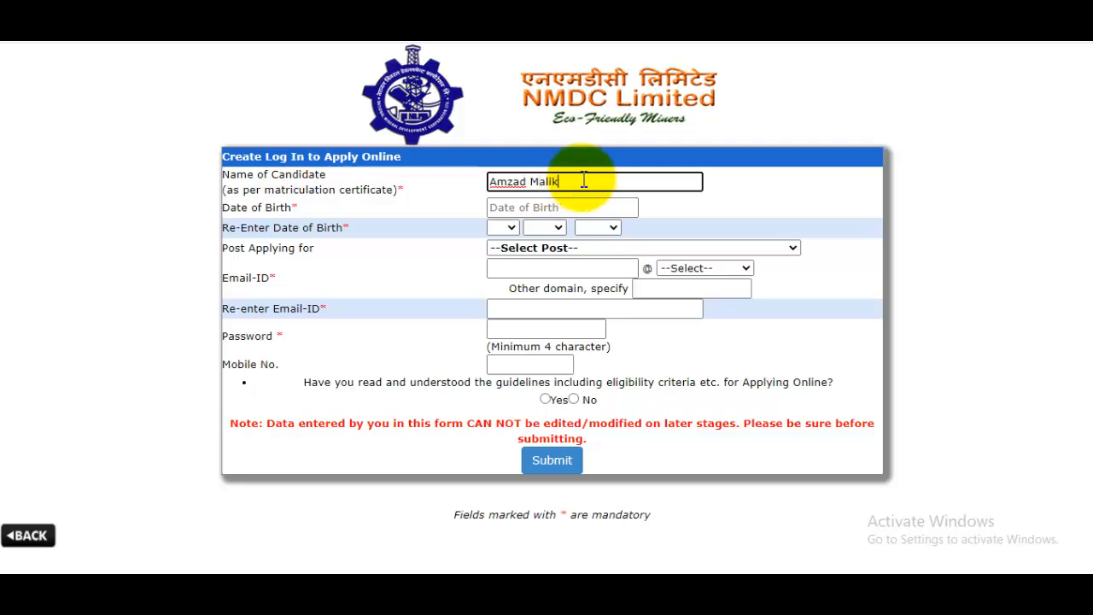
pyautogui.click(596, 210)
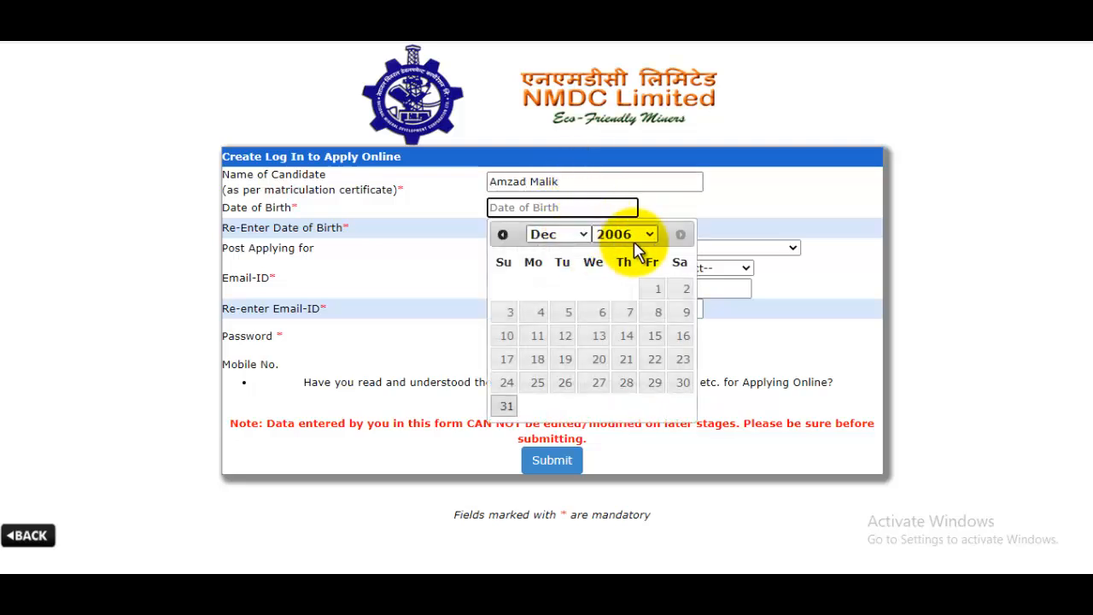
pyautogui.click(632, 236)
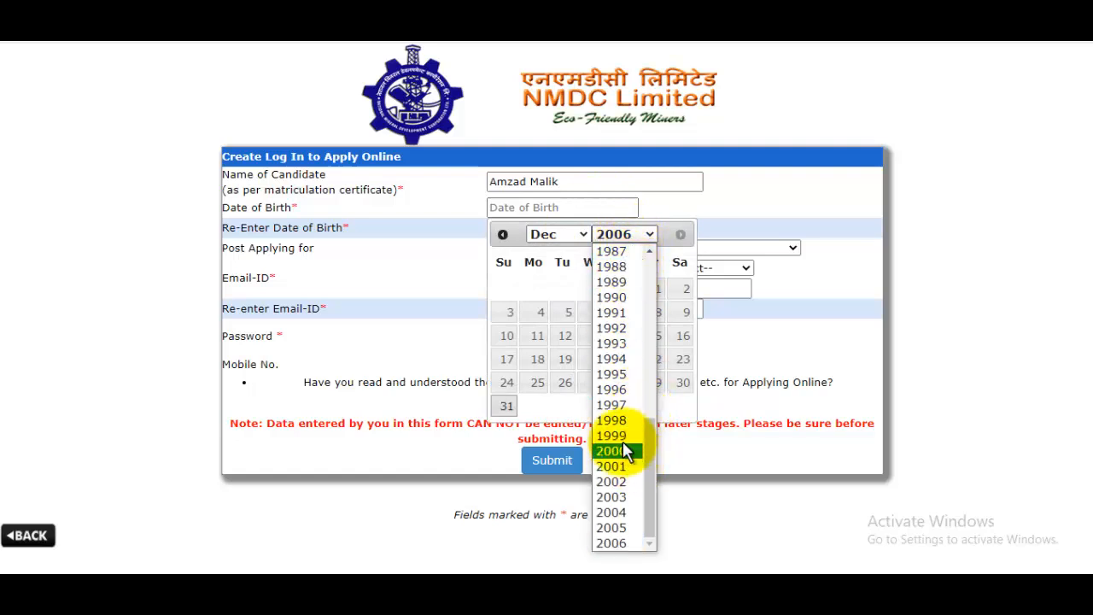
pyautogui.click(623, 406)
pyautogui.click(570, 238)
pyautogui.click(542, 312)
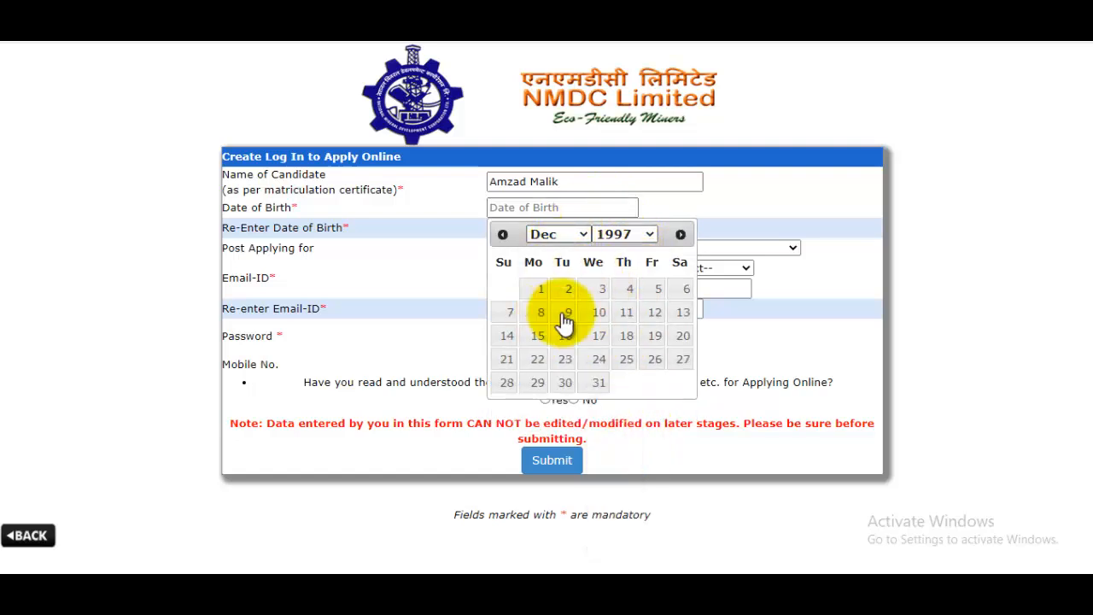
pyautogui.click(653, 291)
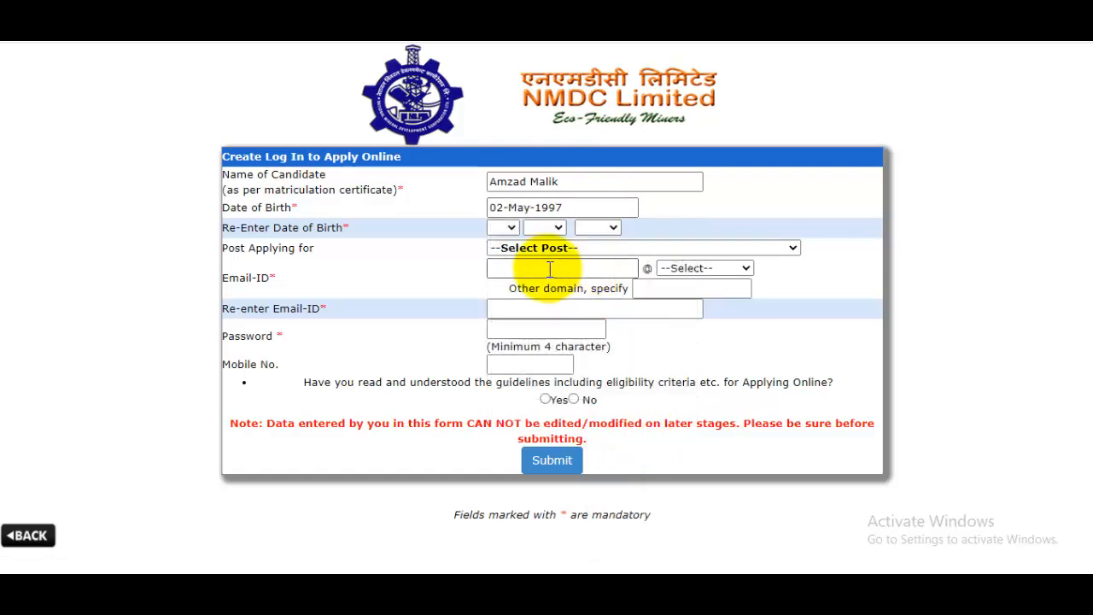
pyautogui.click(505, 227)
pyautogui.click(507, 286)
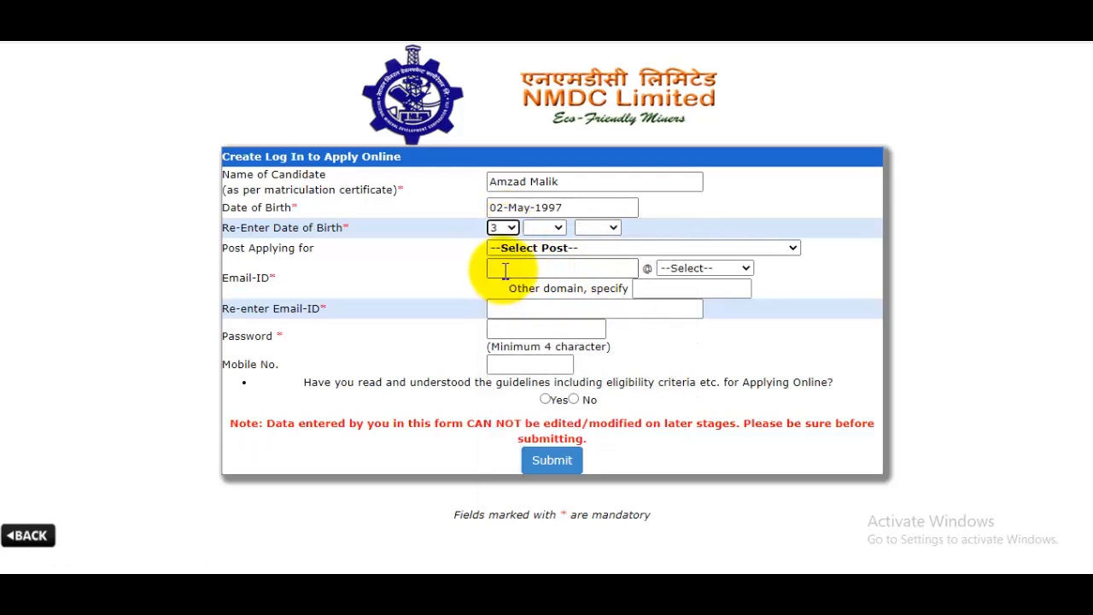
pyautogui.click(502, 227)
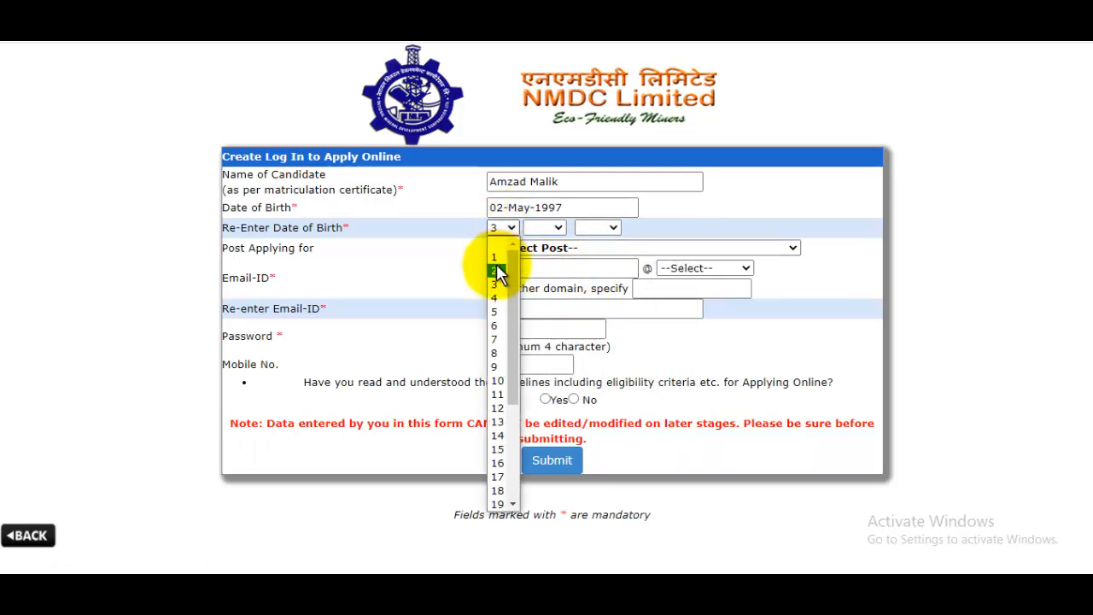
pyautogui.click(499, 270)
pyautogui.click(544, 227)
pyautogui.click(554, 309)
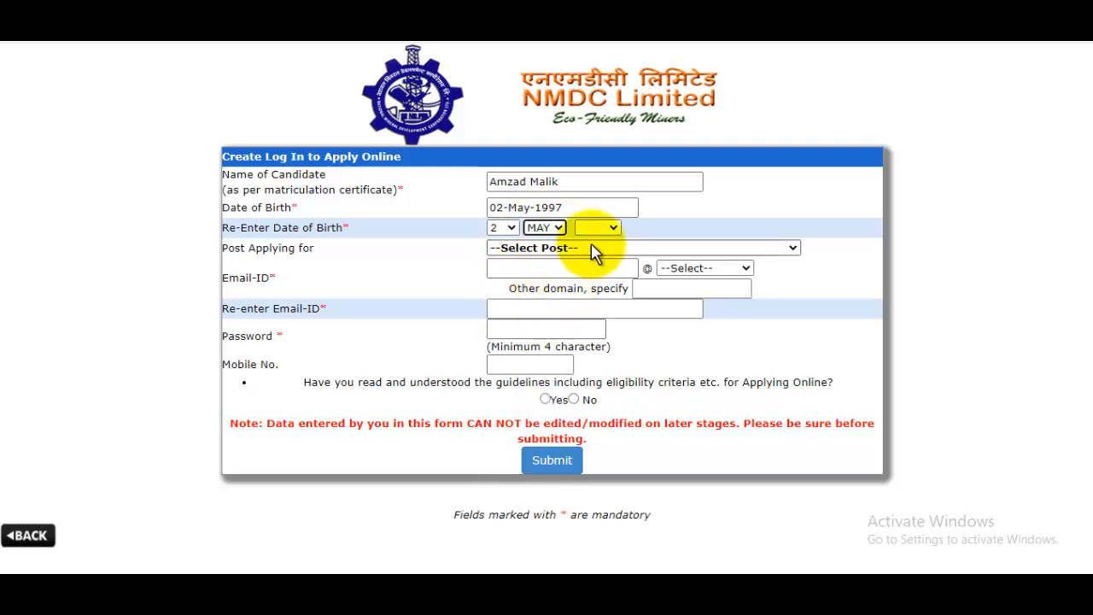
pyautogui.click(597, 228)
pyautogui.scroll(-3, 605, 447)
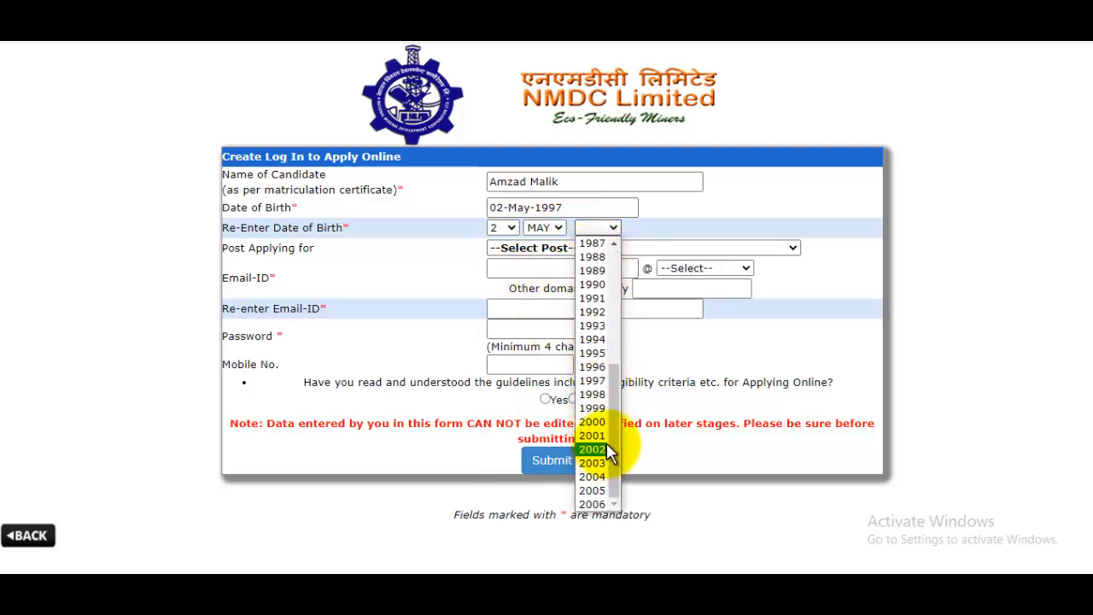
pyautogui.click(603, 381)
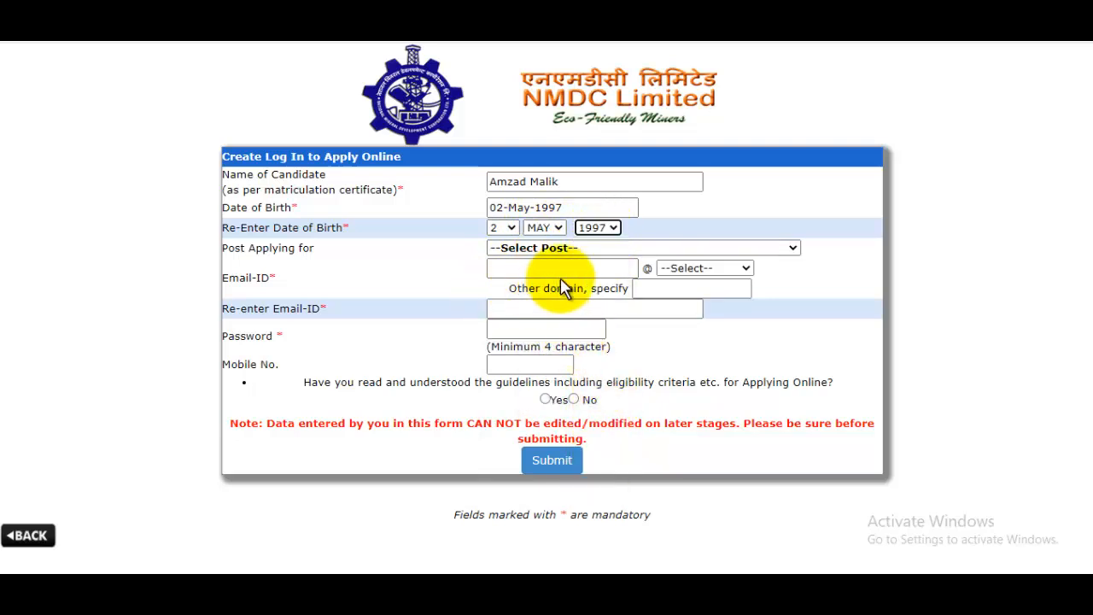
pyautogui.click(564, 249)
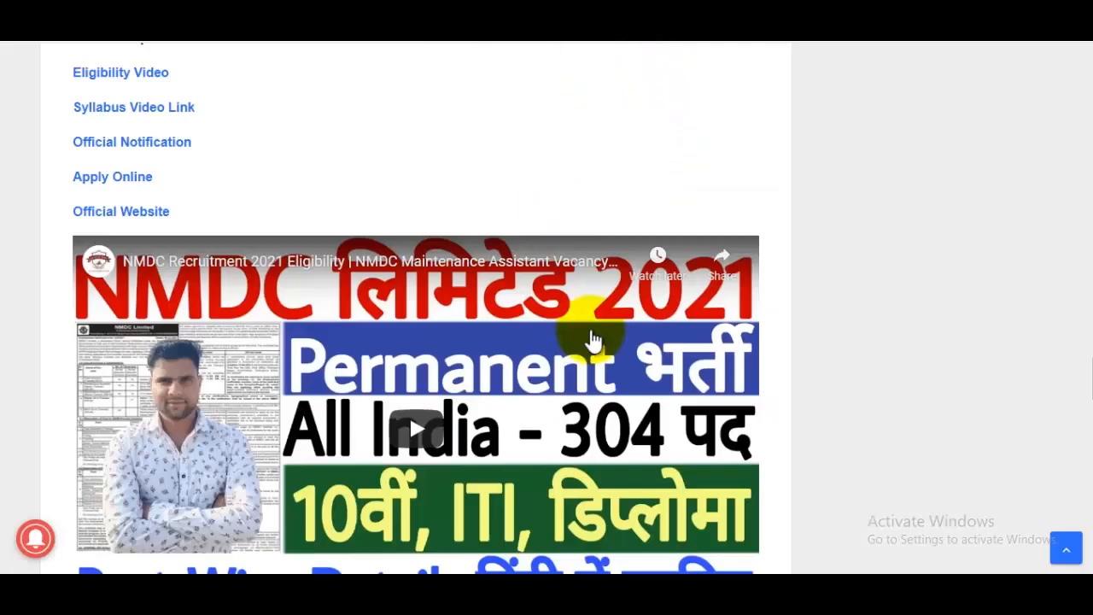
pyautogui.scroll(20, 590, 341)
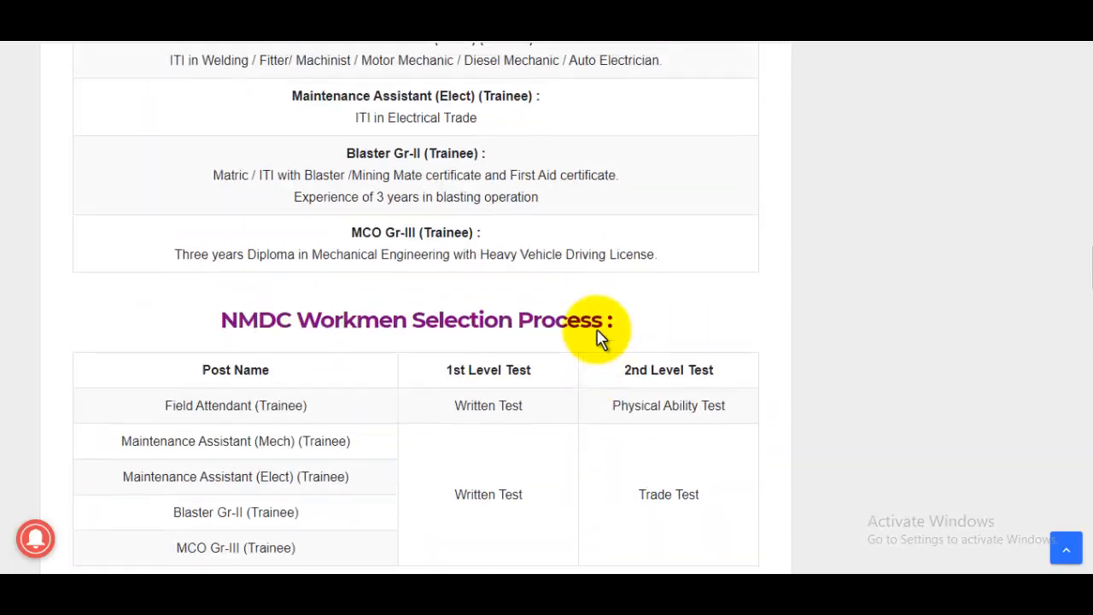
pyautogui.scroll(4, 599, 333)
pyautogui.scroll(-2, 464, 371)
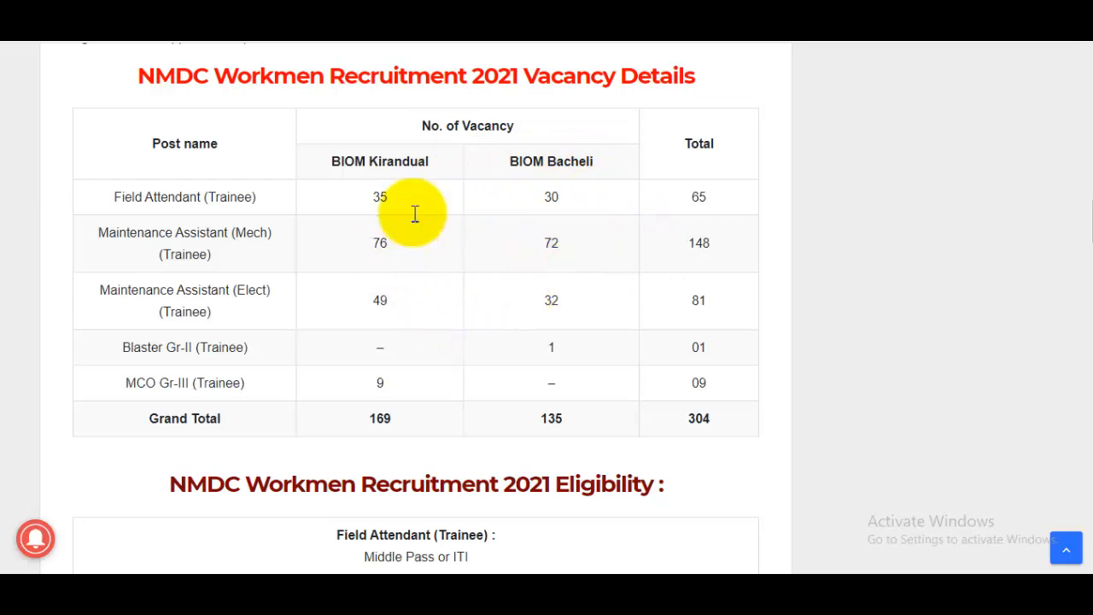
# - Set the post to Maintenance Assistant (Mech) (Trainee) RS-02 with discipline Fitting
pyautogui.click(798, 14)
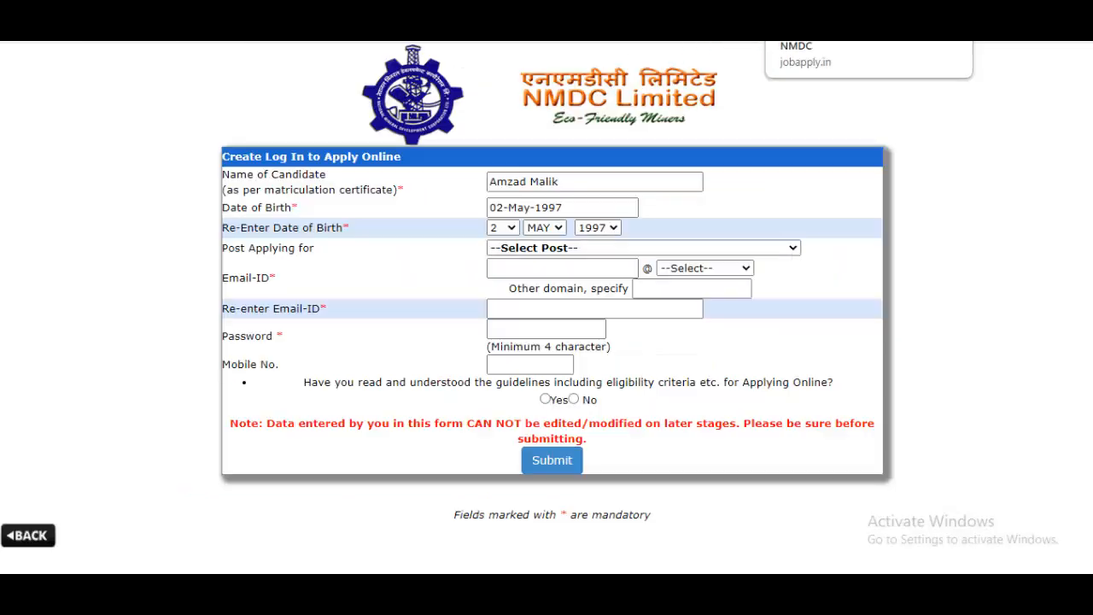
pyautogui.click(532, 252)
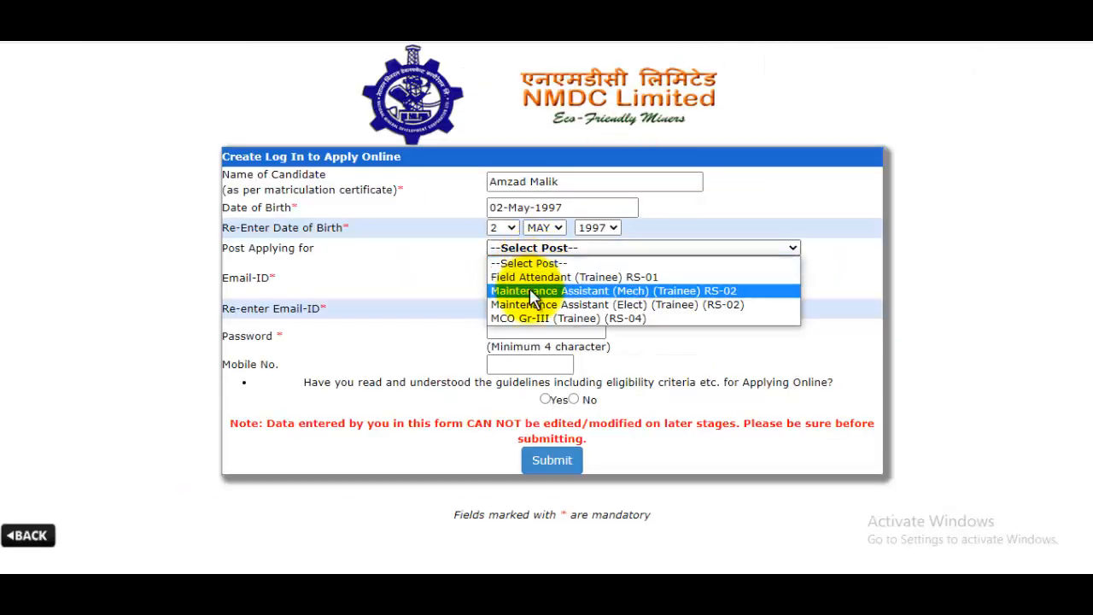
pyautogui.click(532, 292)
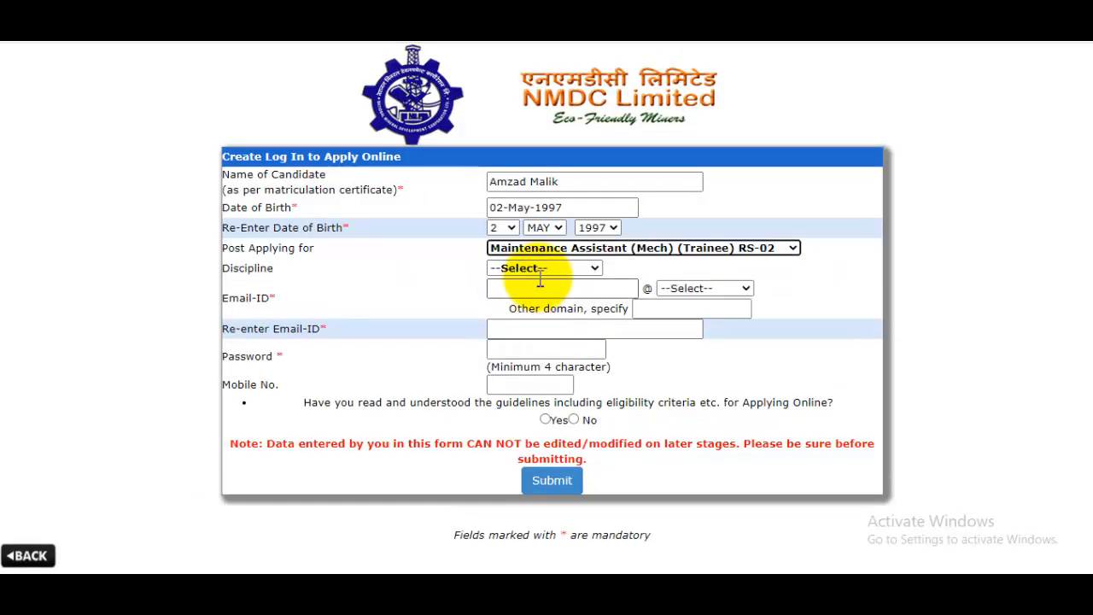
pyautogui.click(541, 269)
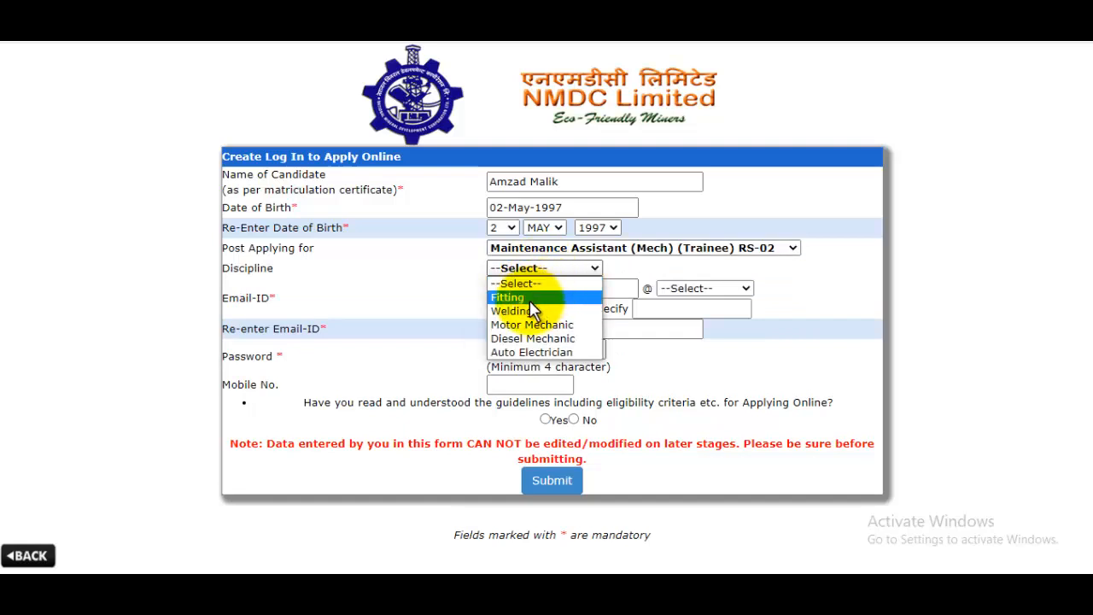
pyautogui.click(529, 300)
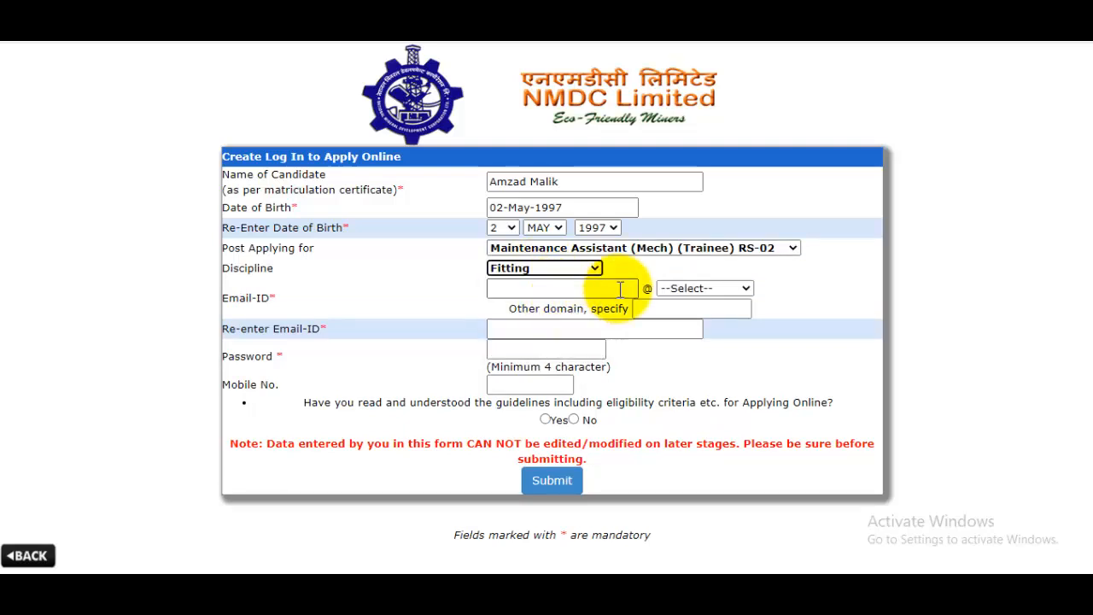
# - Enter the e-mail user name with the gmail.com domain and begin retyping it to confirm
pyautogui.click(577, 289)
pyautogui.click(703, 289)
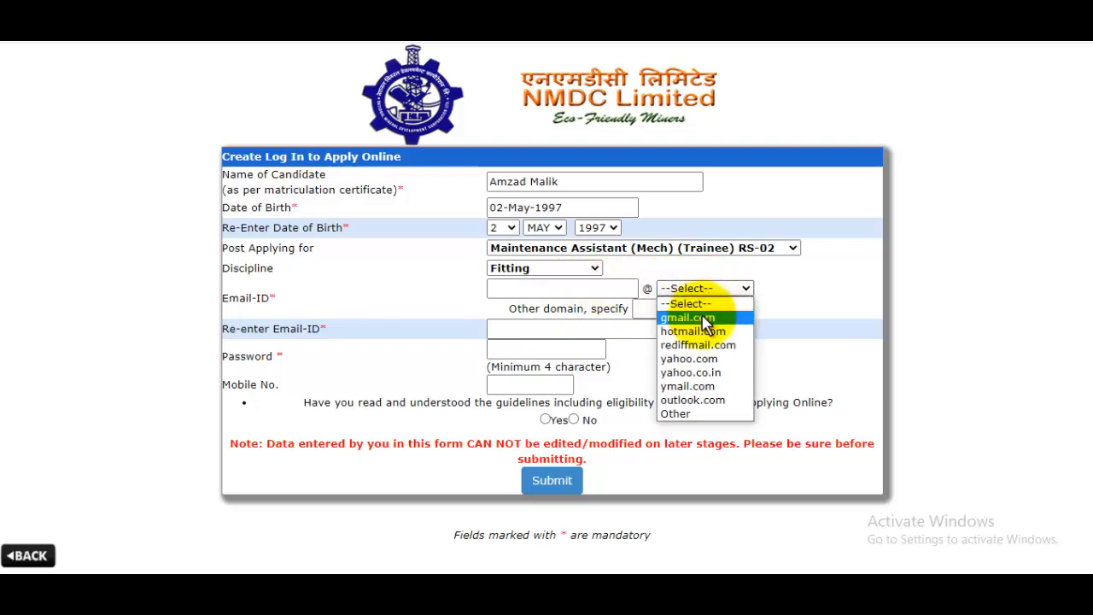
pyautogui.click(699, 318)
pyautogui.click(553, 290)
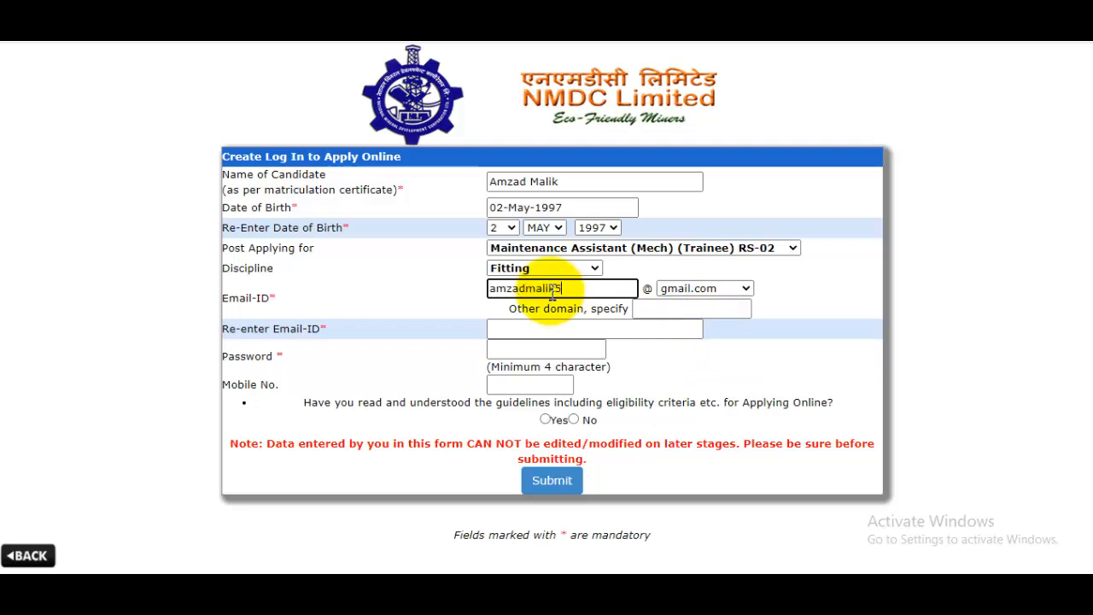
pyautogui.click(667, 313)
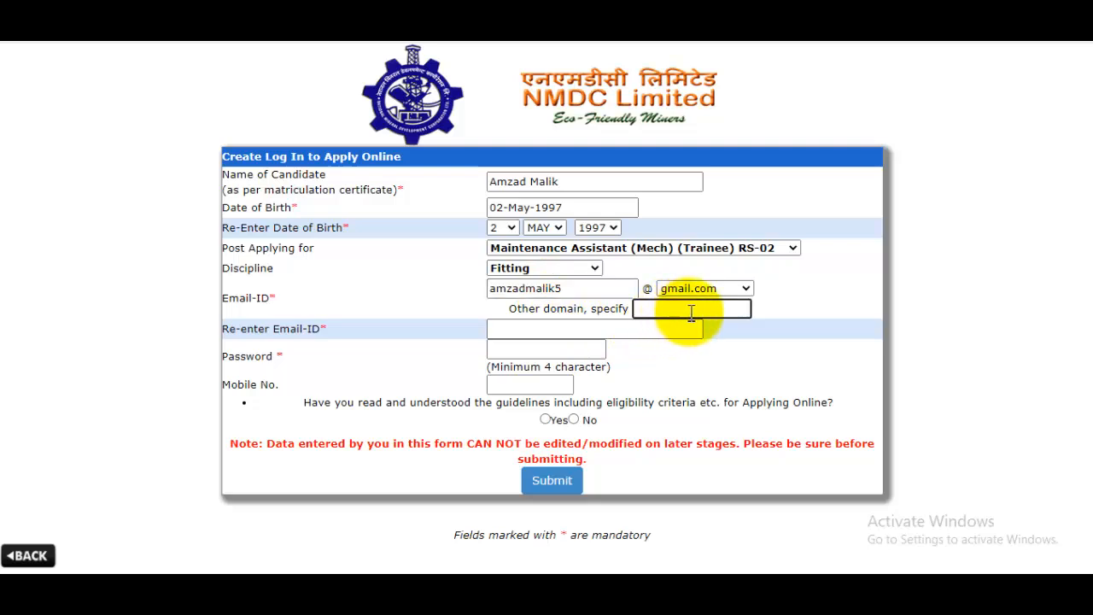
pyautogui.click(562, 333)
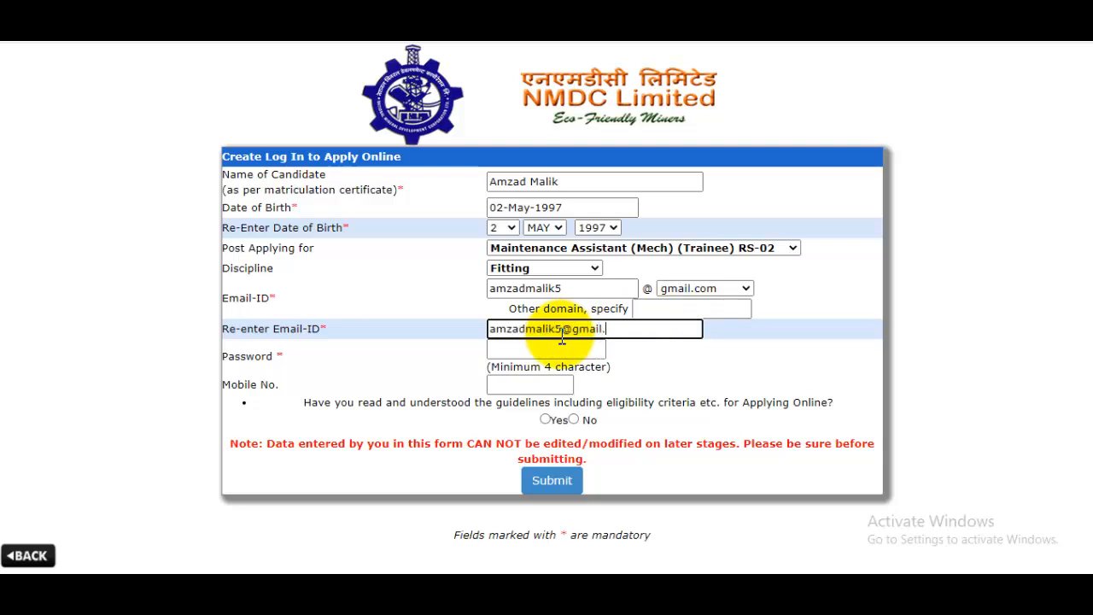
# - Enter the login password and mobile number, answer Yes to the guidelines question, and submit the registration
pyautogui.click(554, 353)
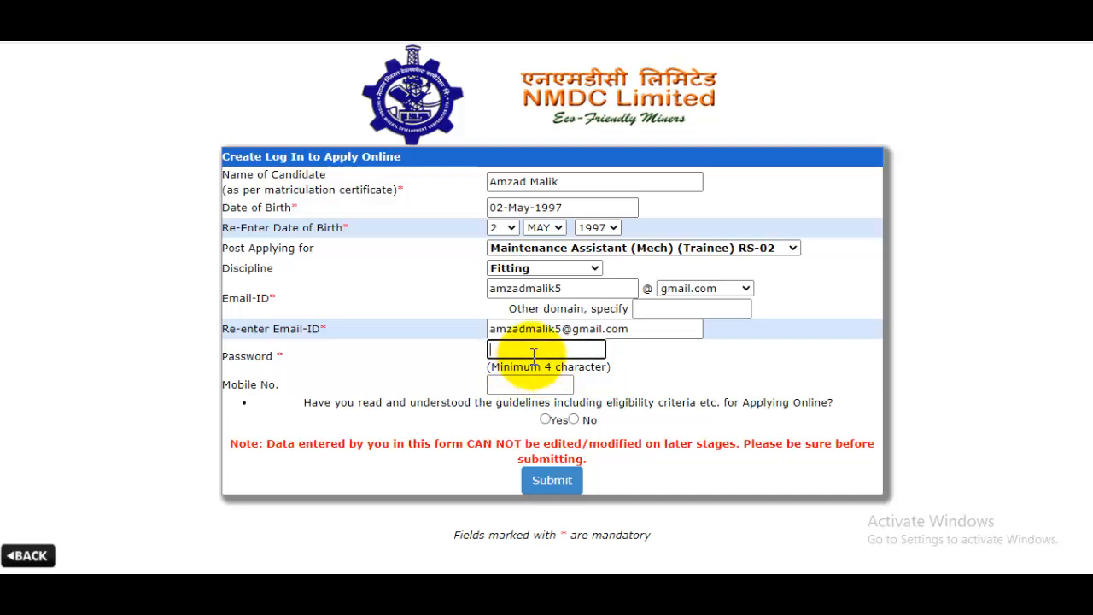
pyautogui.click(527, 384)
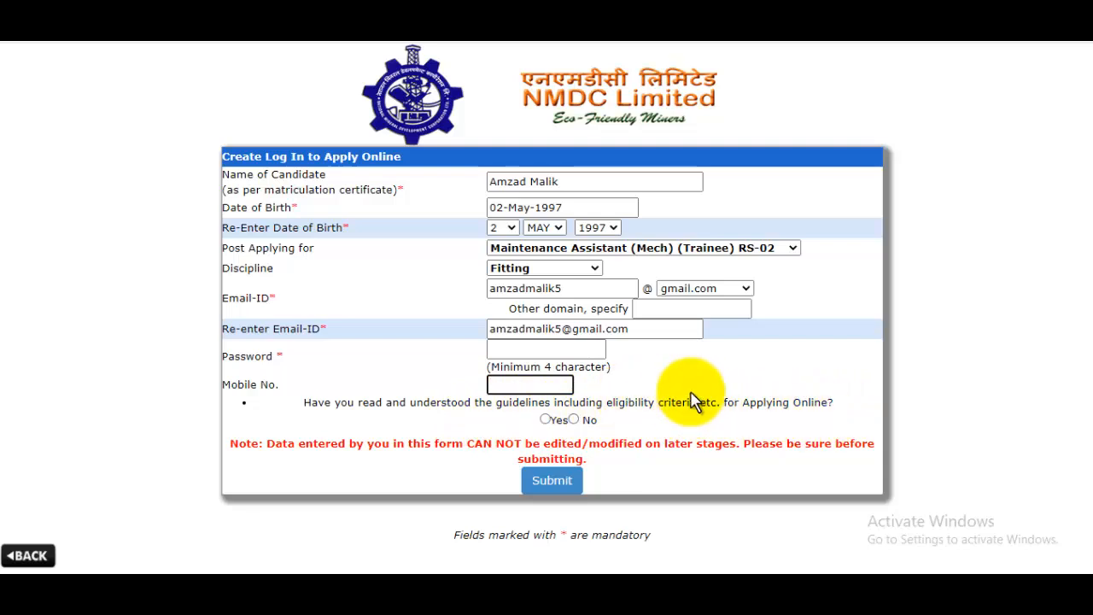
pyautogui.click(545, 419)
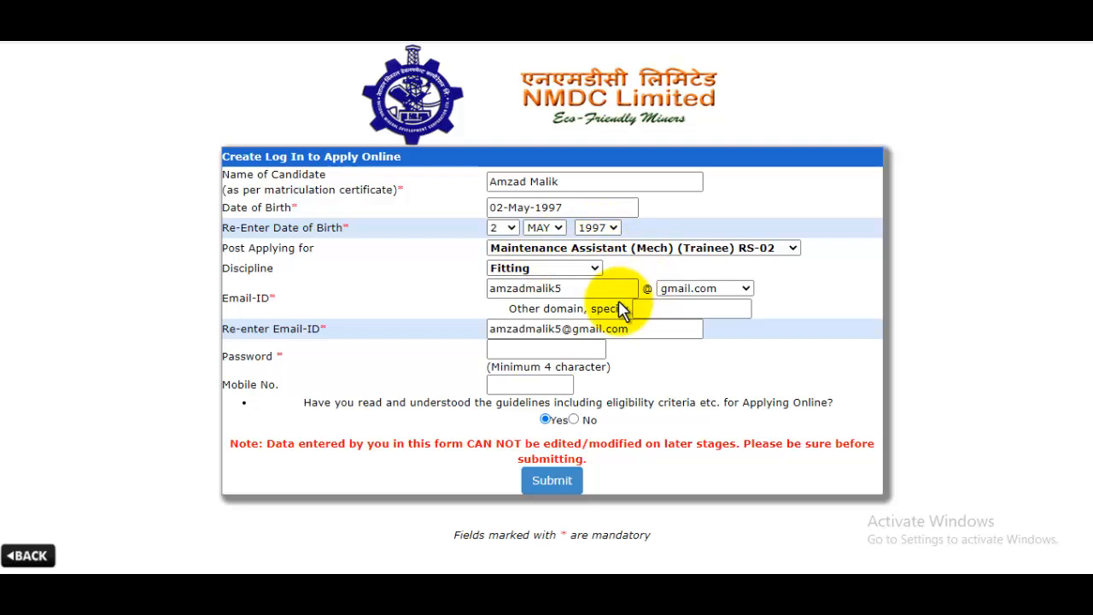
pyautogui.click(555, 489)
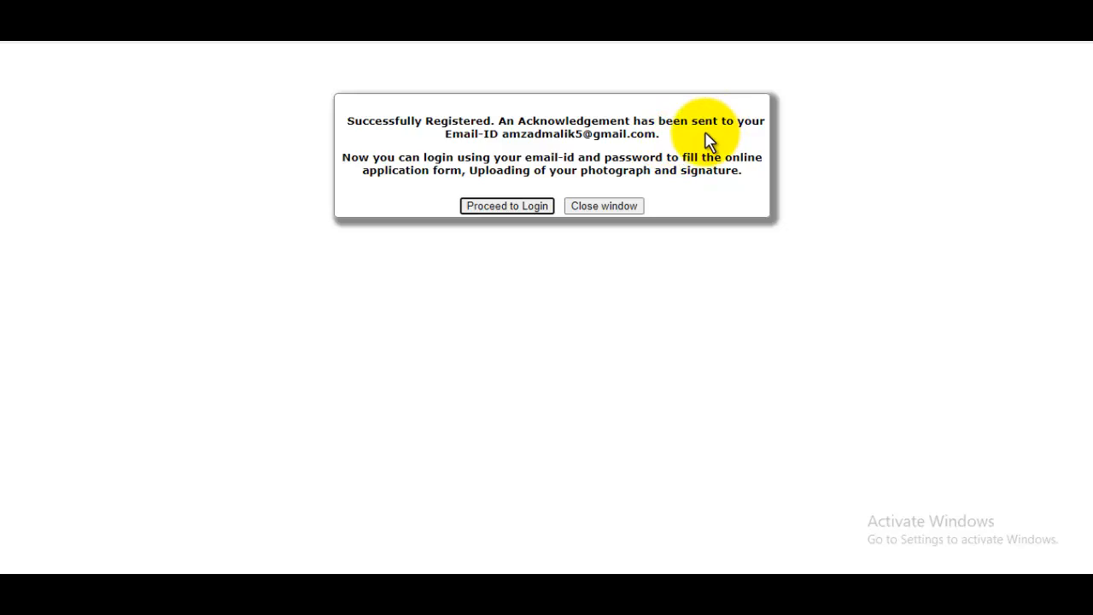
# - Log in with the Maintenance Assistant (Mech) post and the new password to reach the Action/Status page
pyautogui.click(519, 208)
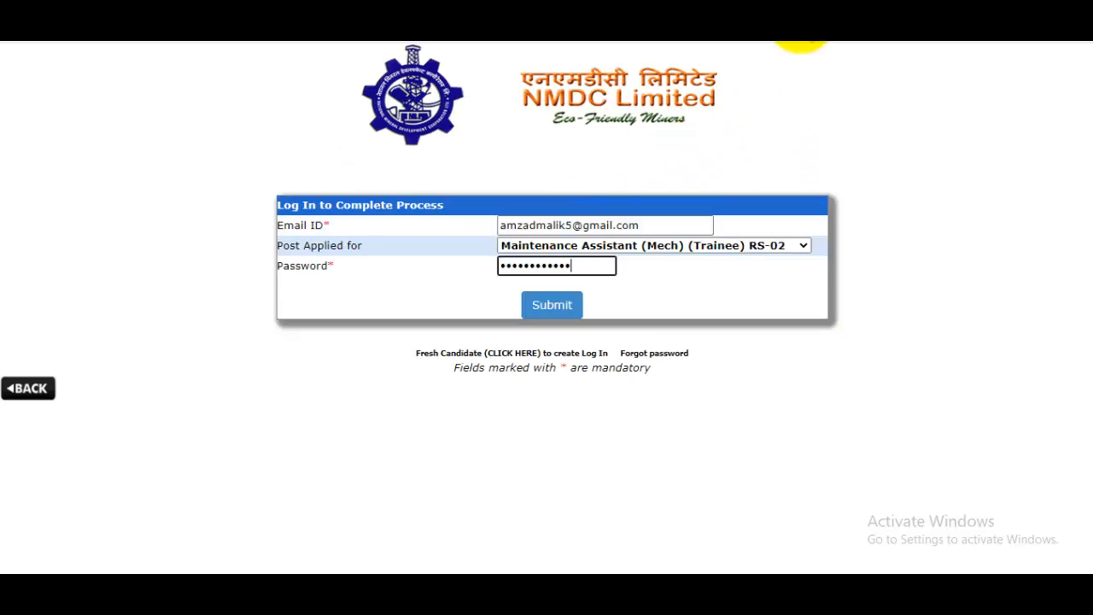
pyautogui.click(595, 251)
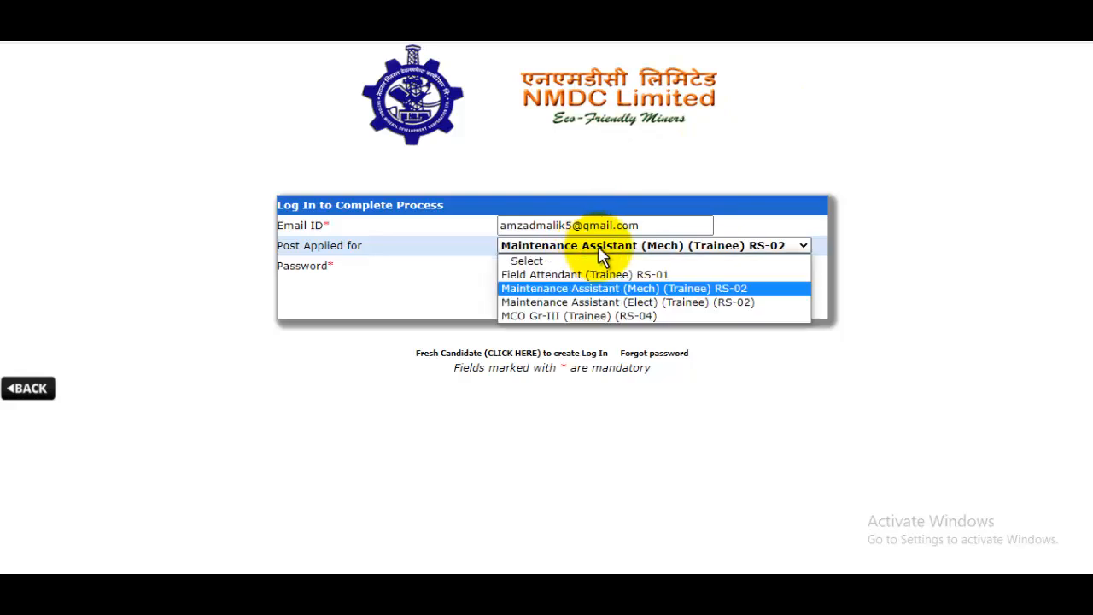
pyautogui.click(629, 291)
pyautogui.click(598, 267)
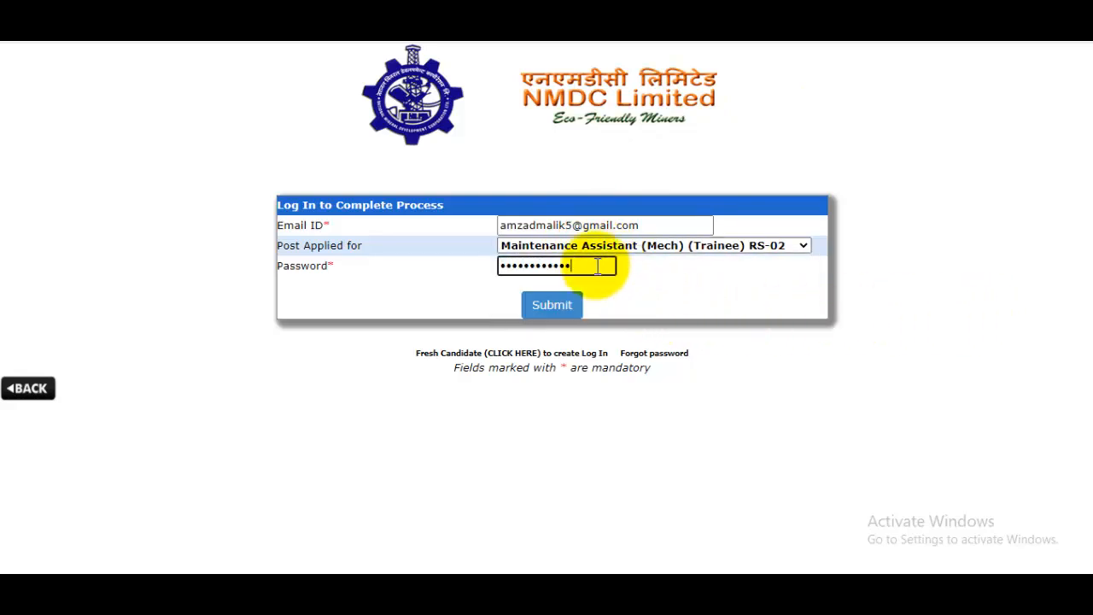
pyautogui.click(568, 309)
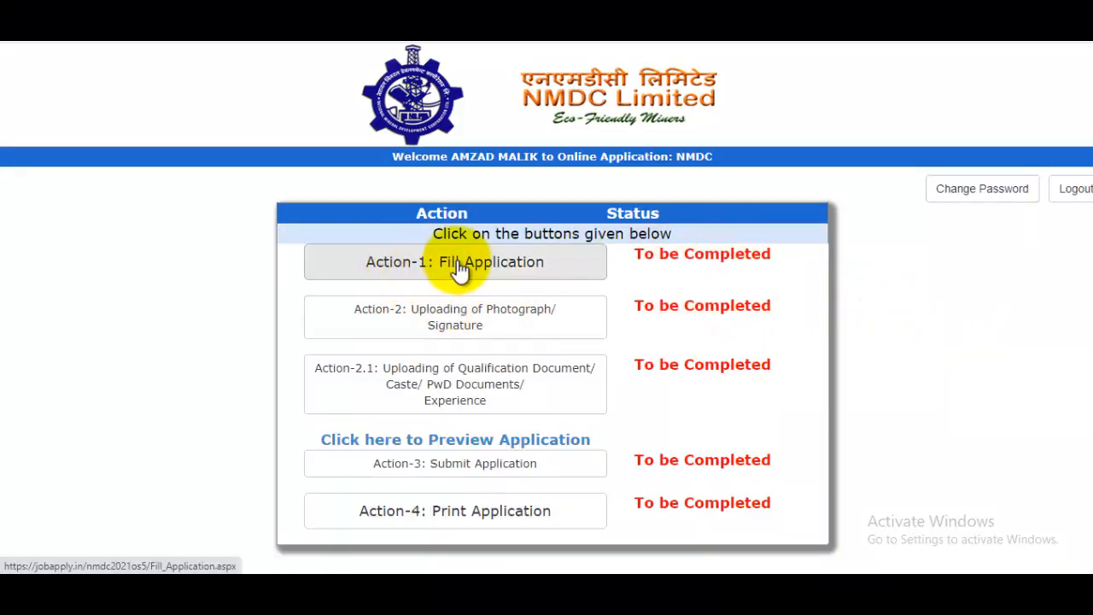
# - Open the personal details form and set title Mr., gender Male, and the father's title Mr. and name
pyautogui.click(513, 268)
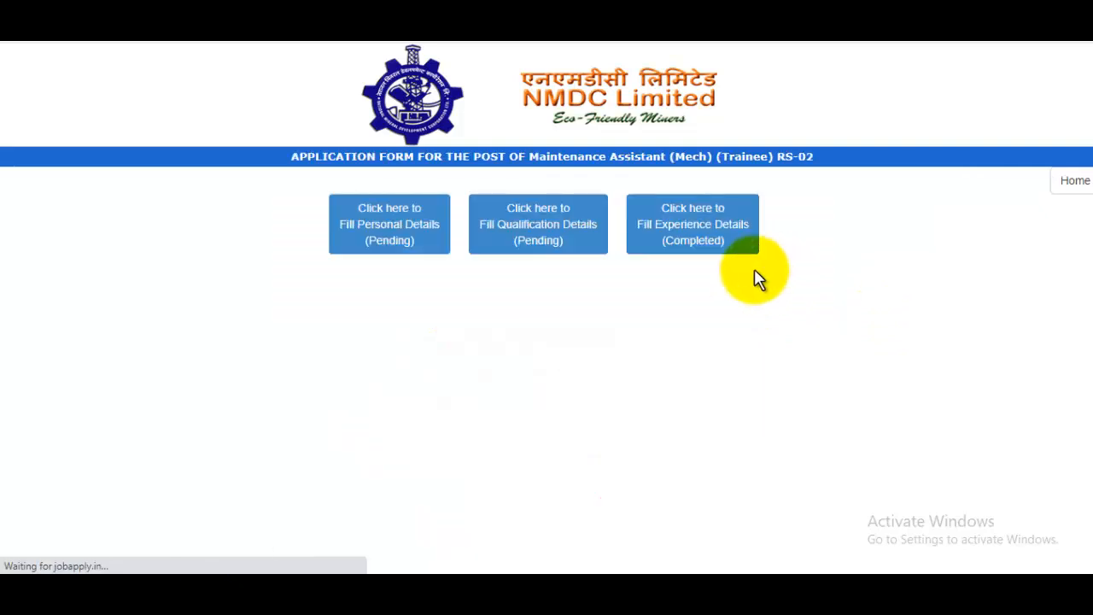
pyautogui.click(407, 231)
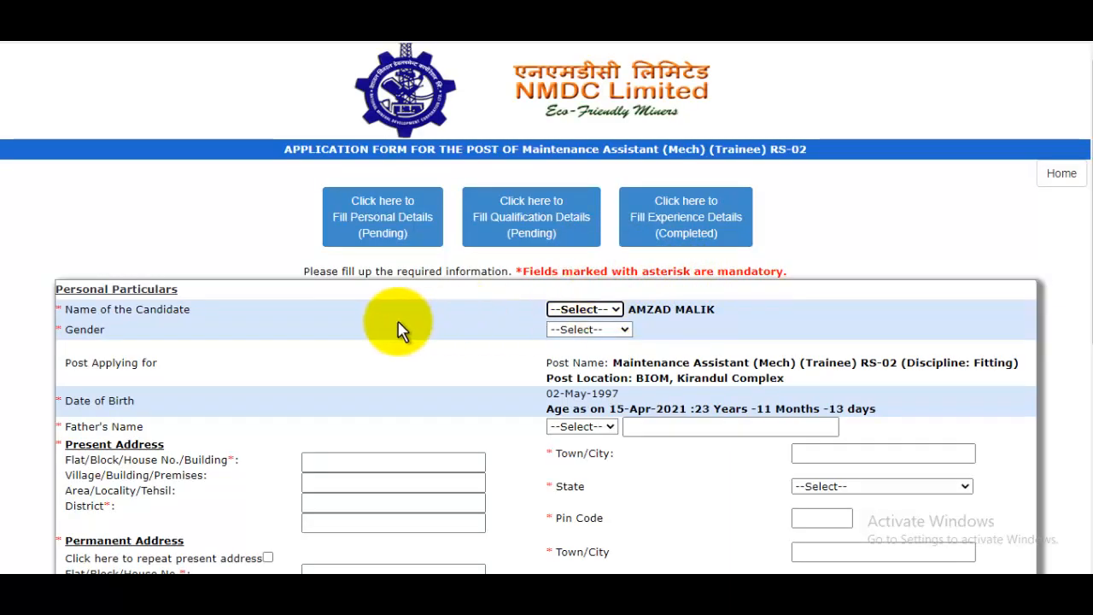
pyautogui.click(589, 311)
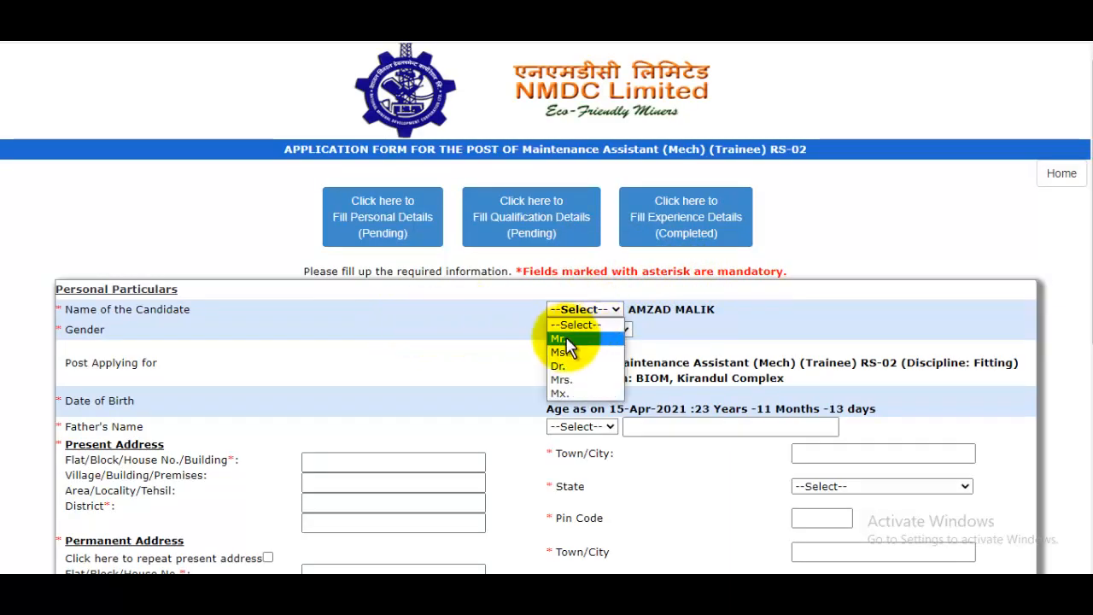
pyautogui.click(564, 339)
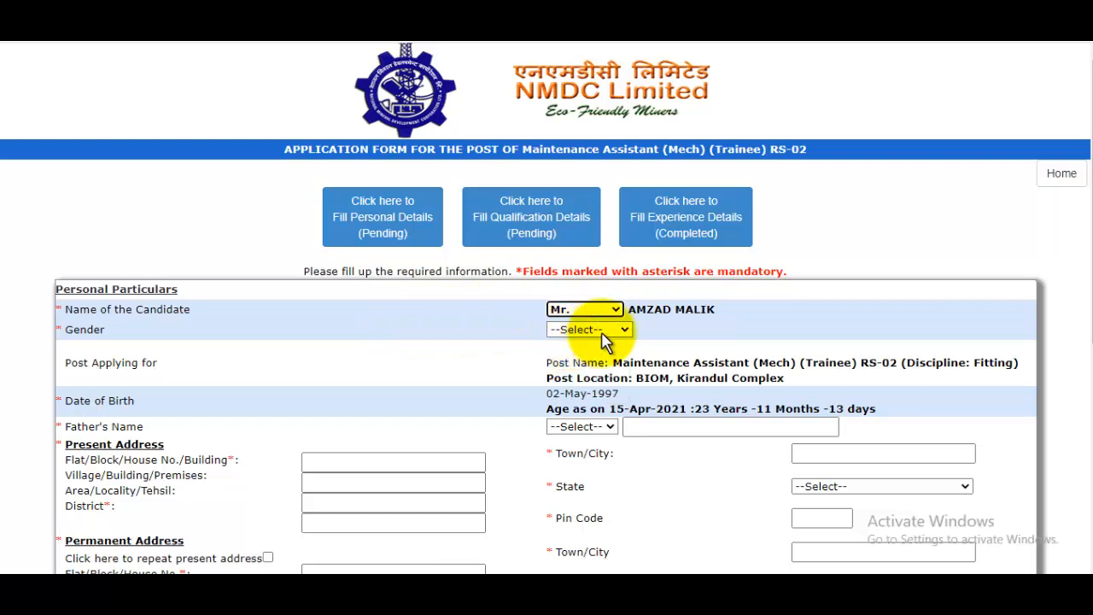
pyautogui.click(603, 330)
pyautogui.click(574, 356)
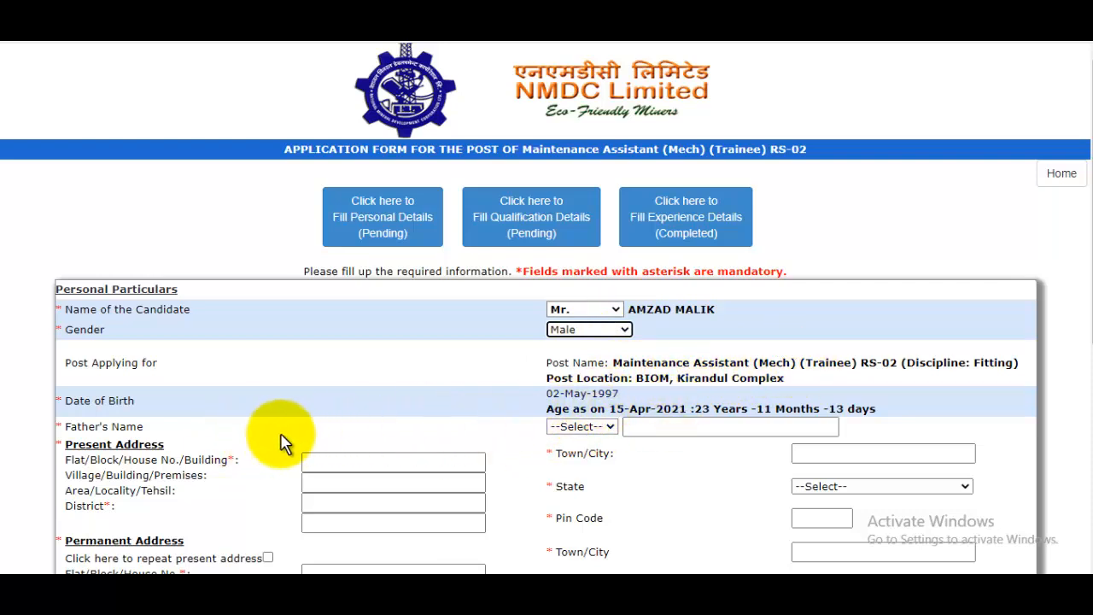
pyautogui.click(579, 426)
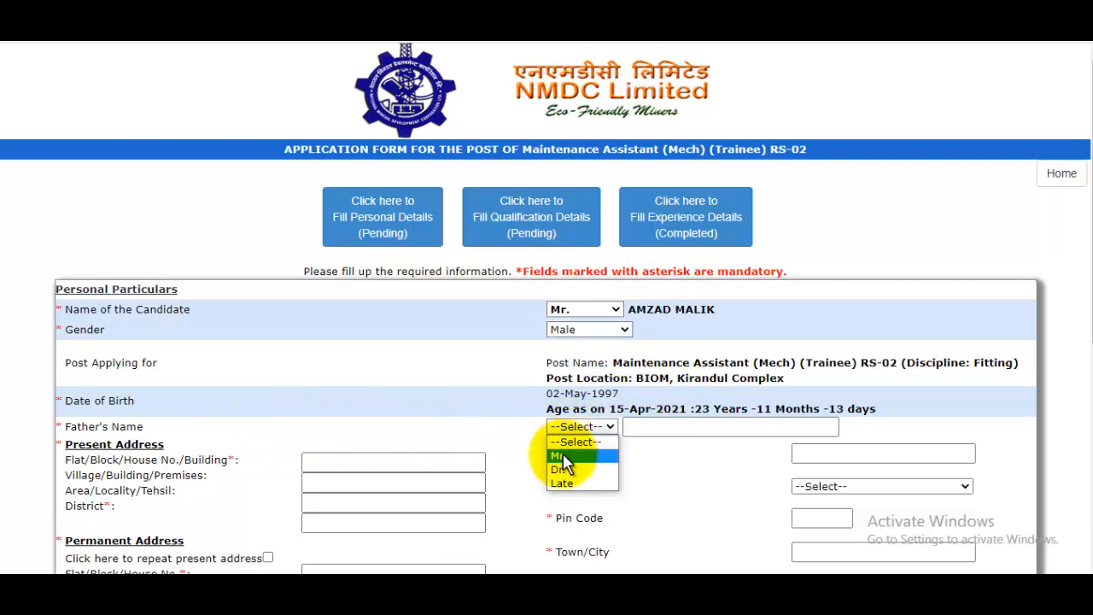
pyautogui.click(562, 453)
pyautogui.click(649, 428)
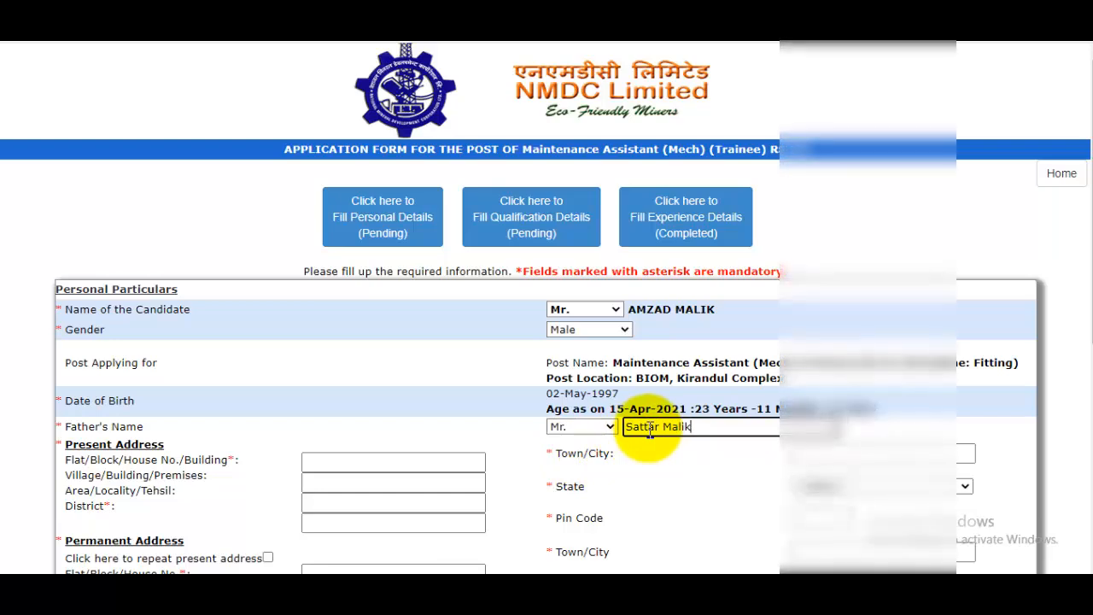
# - Fill in the present address lines, town or city, and state
pyautogui.scroll(-1, 516, 404)
pyautogui.scroll(-1, 515, 404)
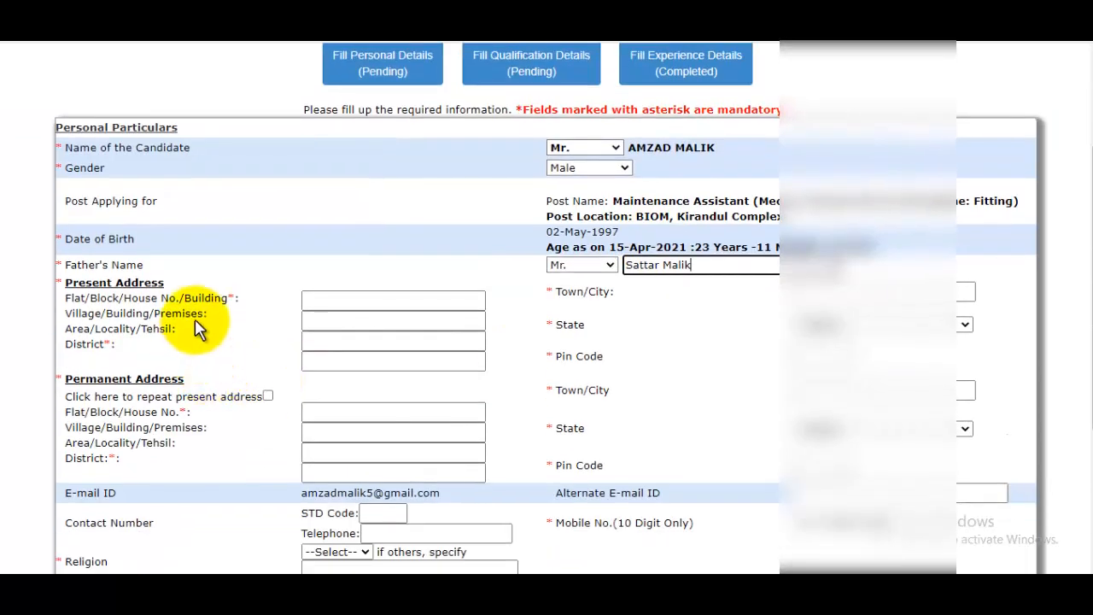
pyautogui.click(392, 295)
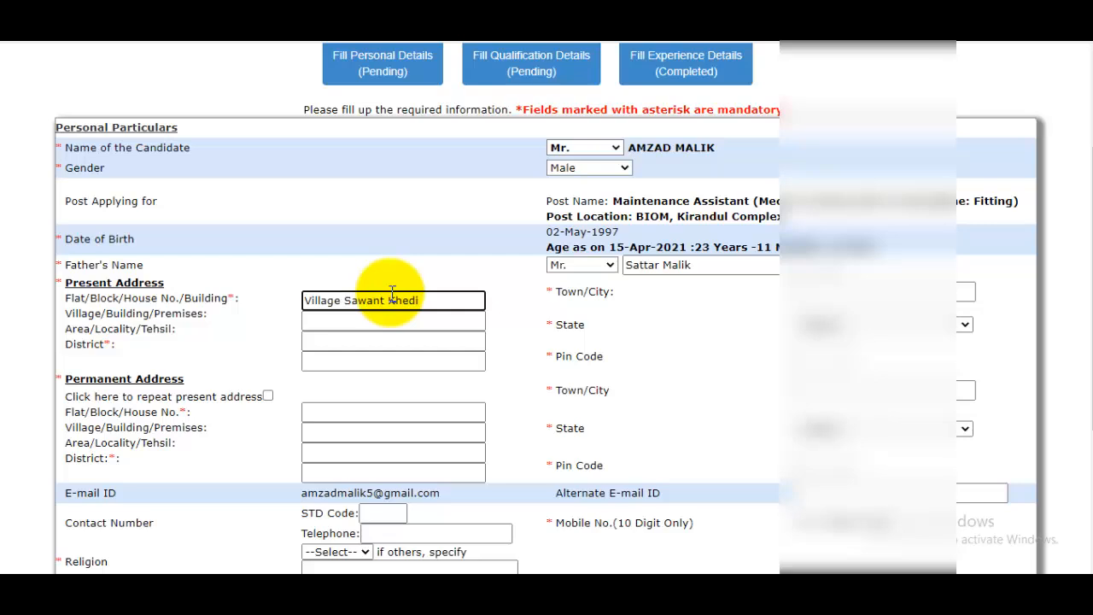
pyautogui.click(378, 322)
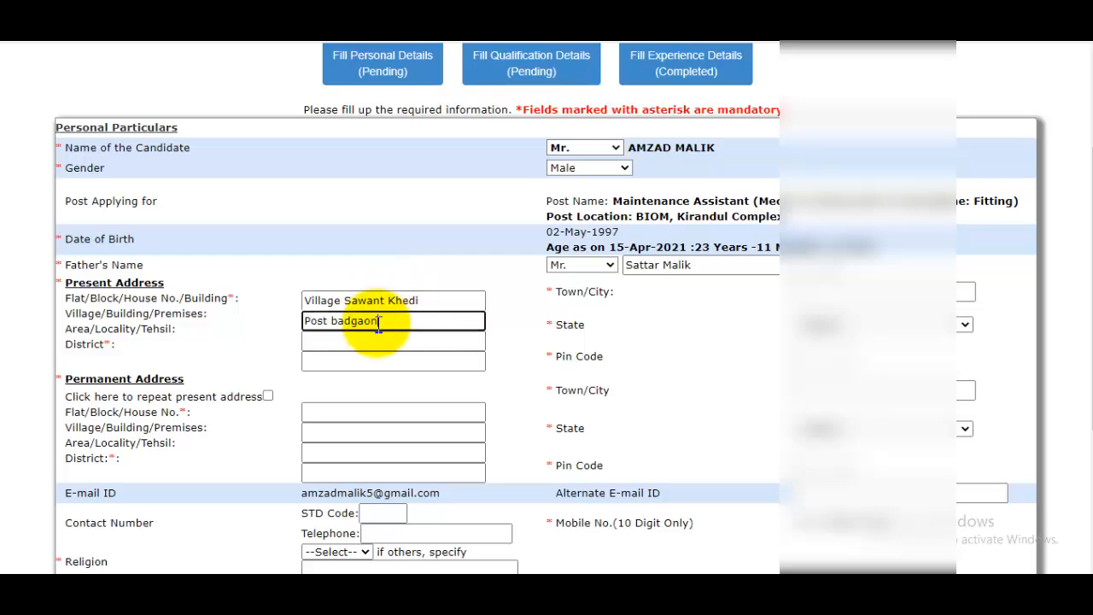
pyautogui.click(359, 360)
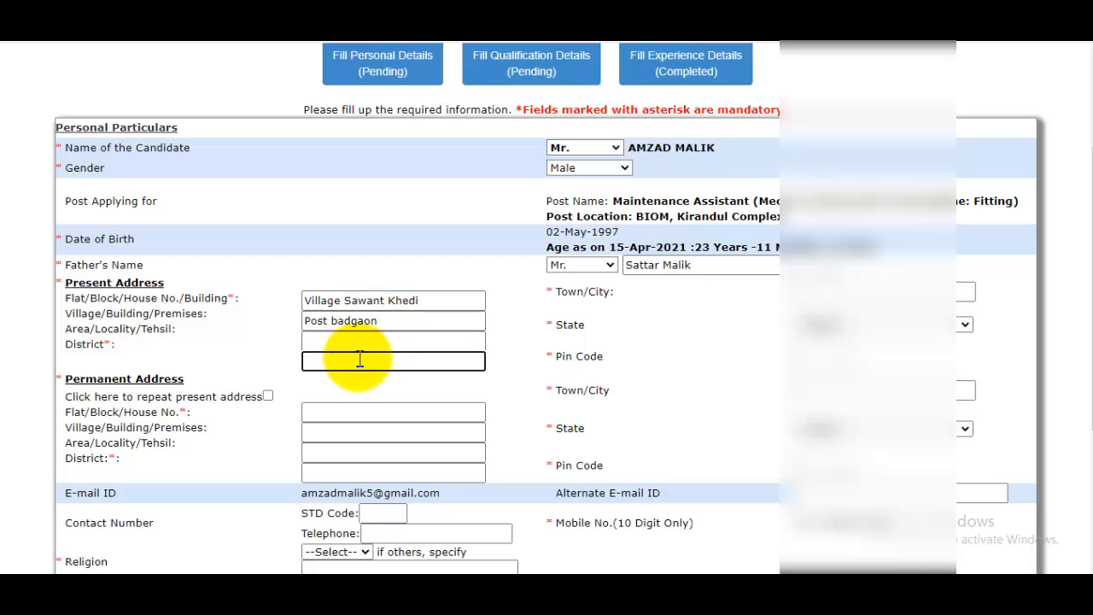
pyautogui.click(354, 343)
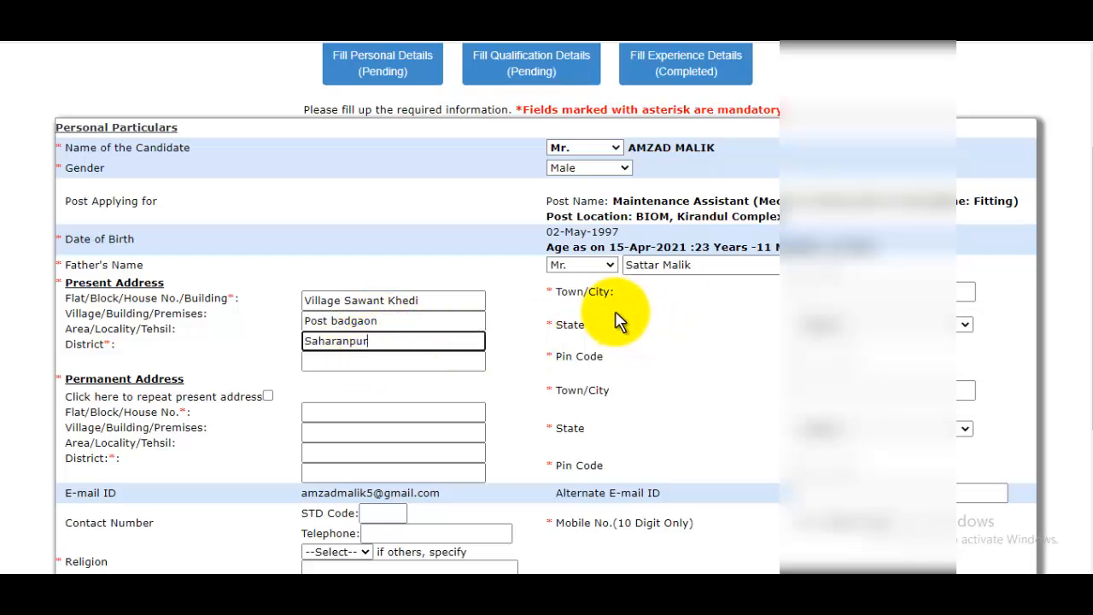
pyautogui.click(854, 293)
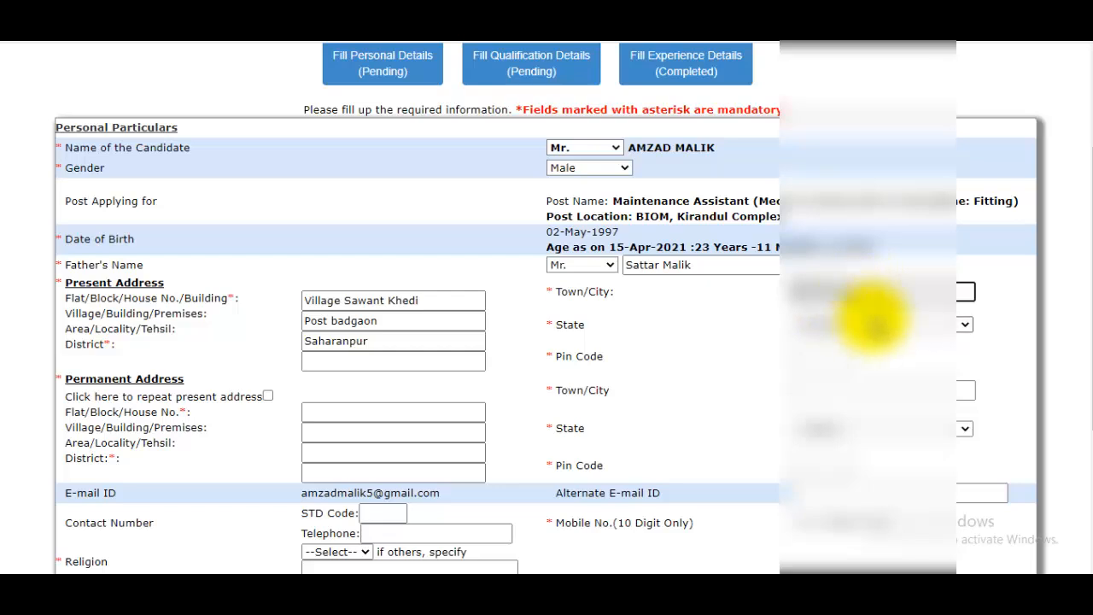
pyautogui.click(869, 323)
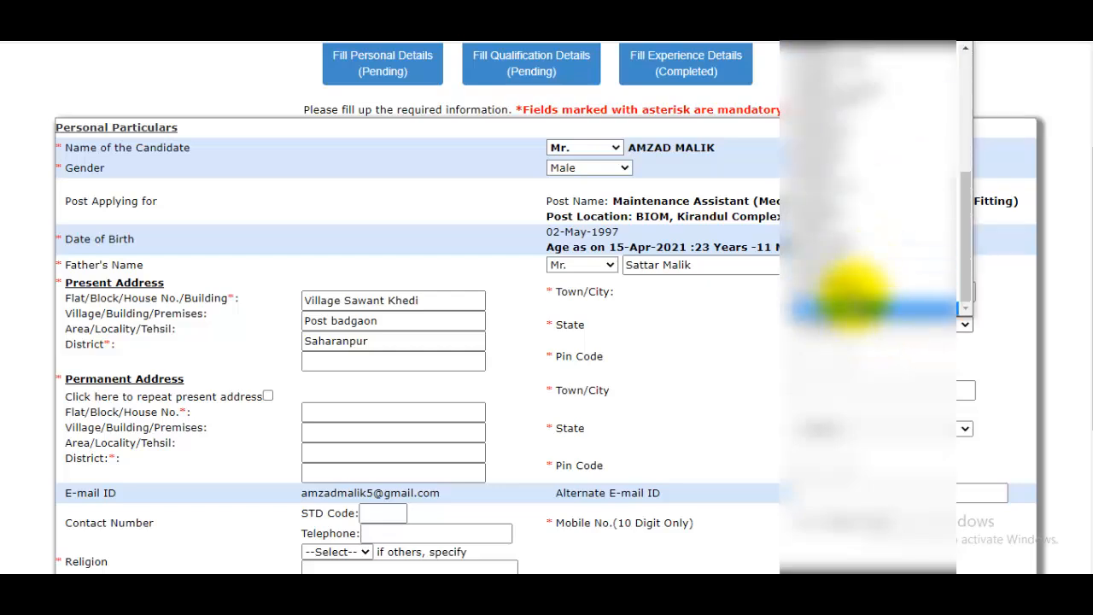
pyautogui.click(854, 280)
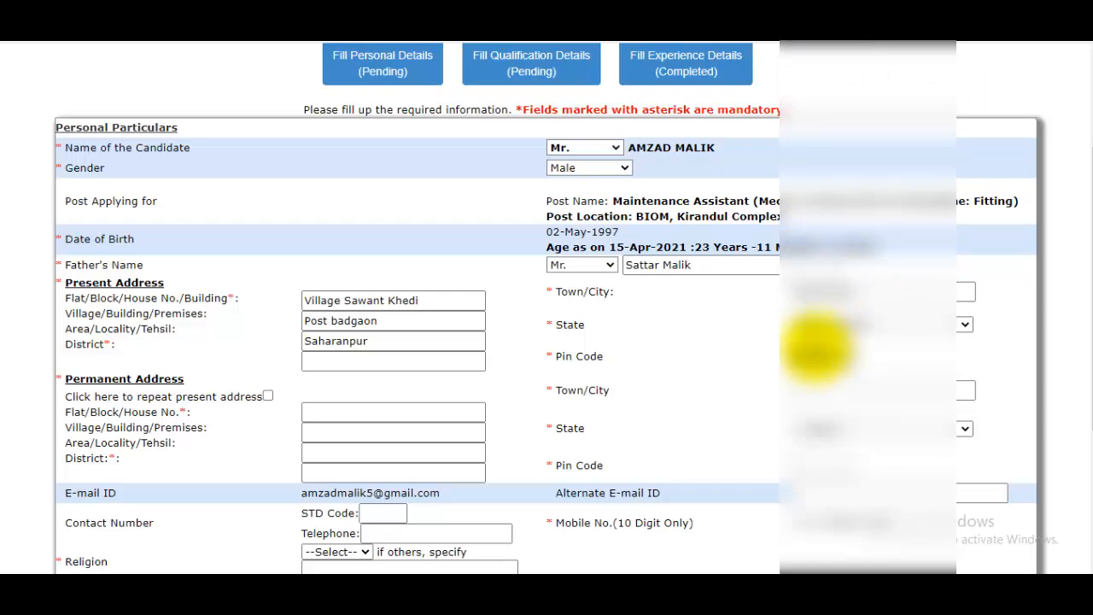
pyautogui.scroll(-3, 768, 347)
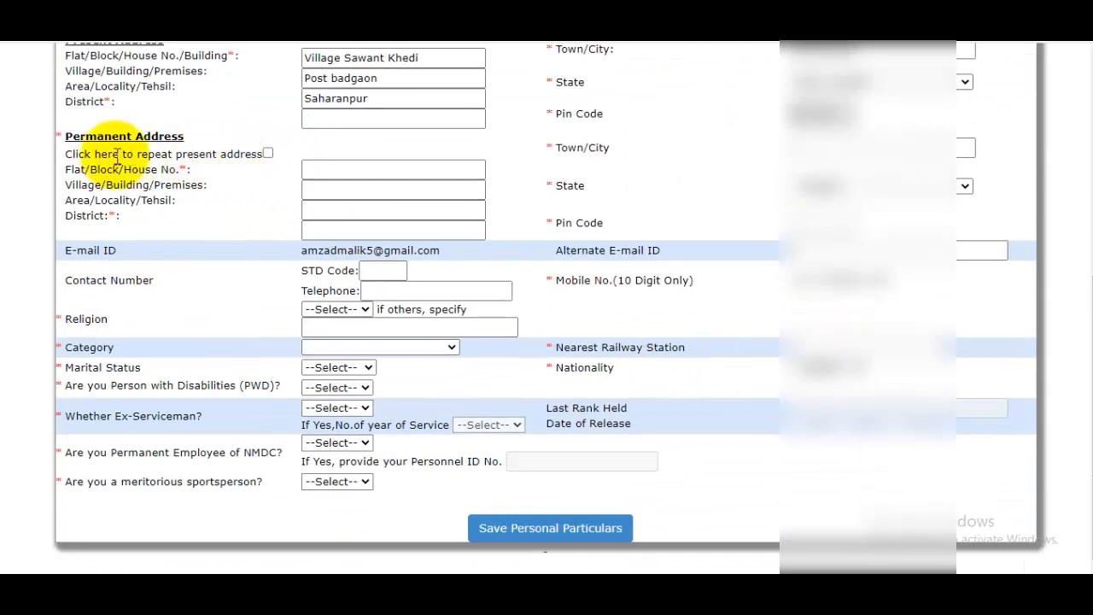
# - Tick 'Click here to repeat present address' so the permanent address copies the present one
pyautogui.click(304, 167)
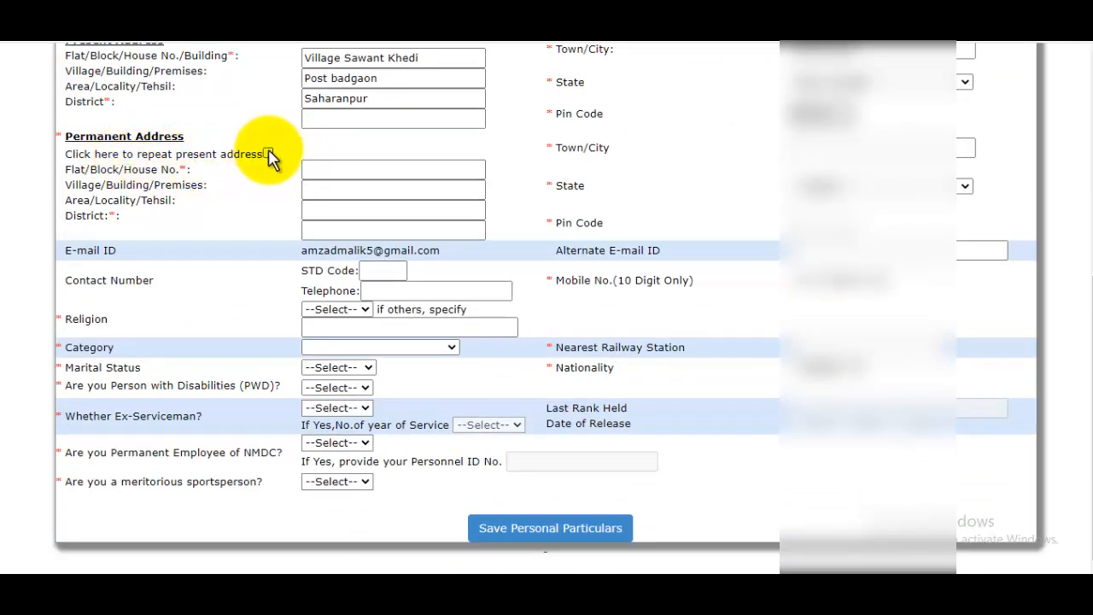
pyautogui.click(267, 153)
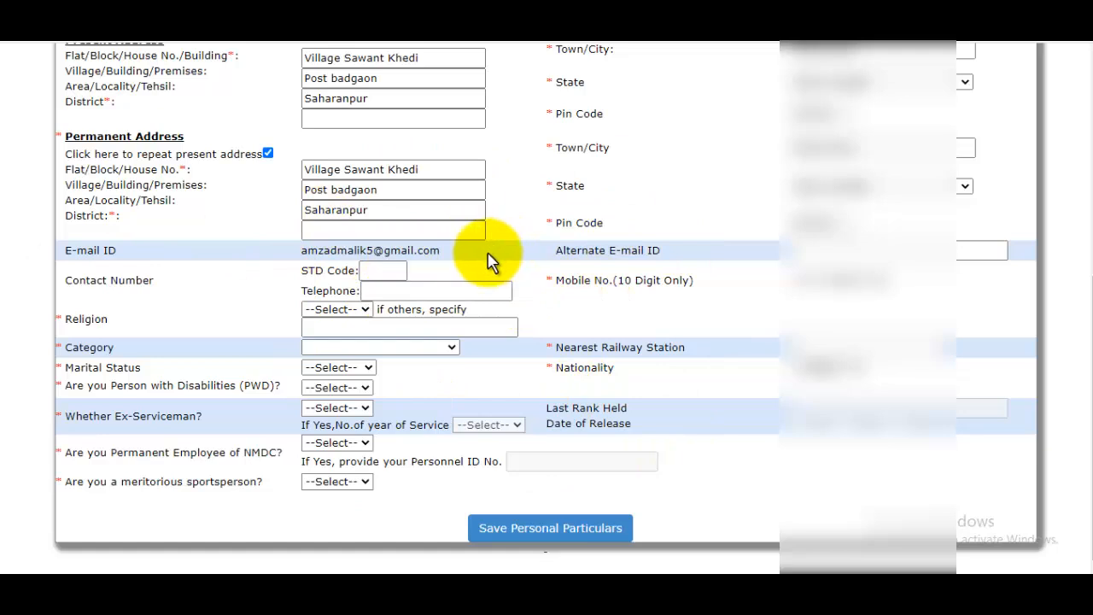
pyautogui.moveTo(671, 263); pyautogui.dragTo(665, 260)
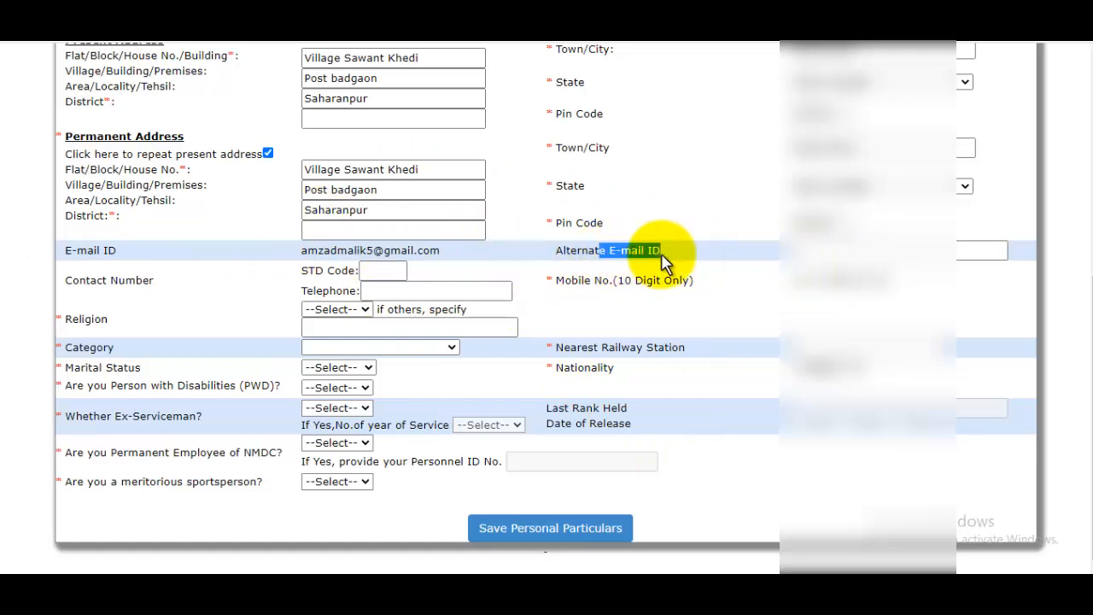
pyautogui.click(864, 251)
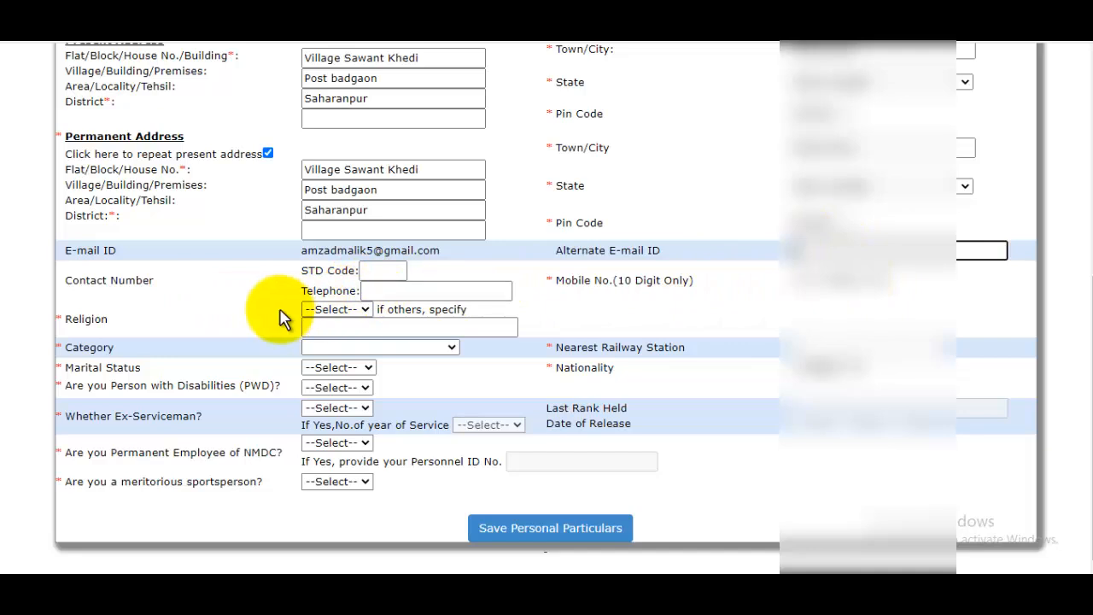
# - Set religion to Muslim, category to UR, and marital status to UnMarried
pyautogui.click(336, 311)
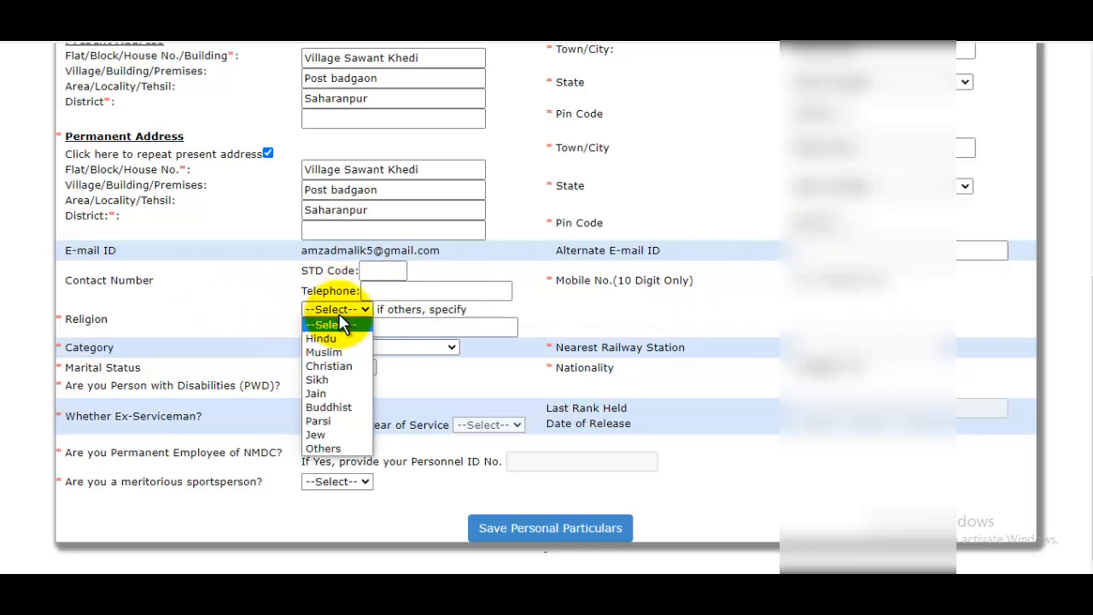
pyautogui.click(334, 351)
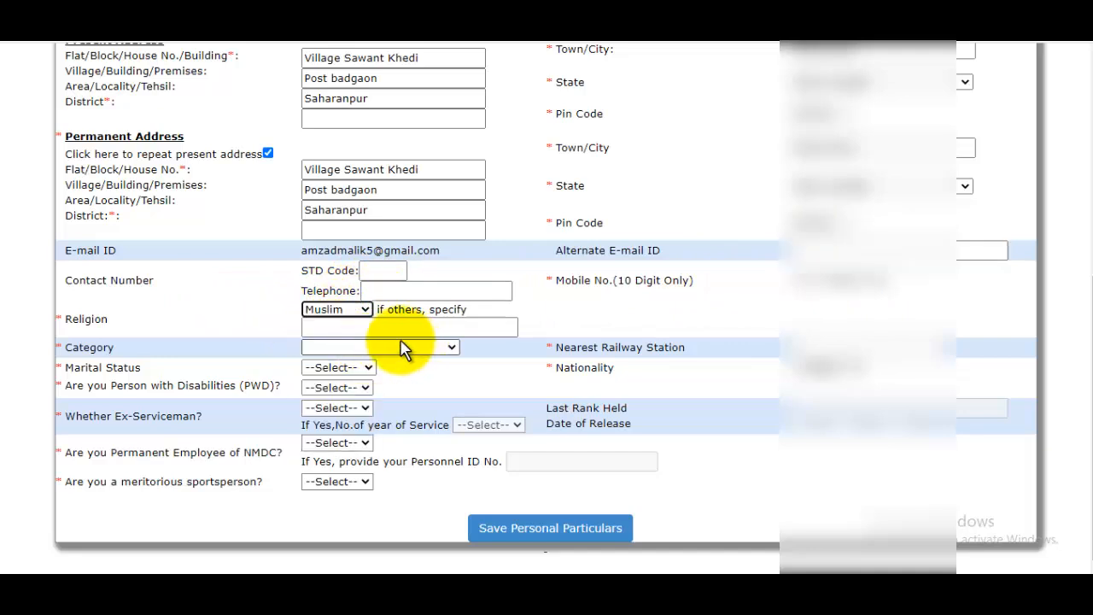
pyautogui.click(365, 329)
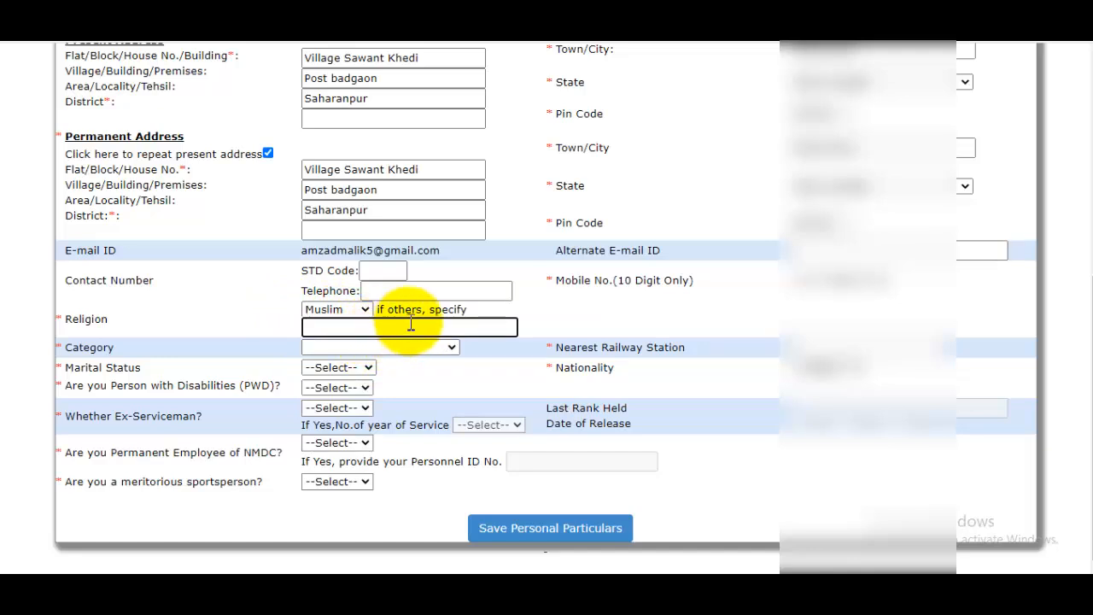
pyautogui.click(352, 314)
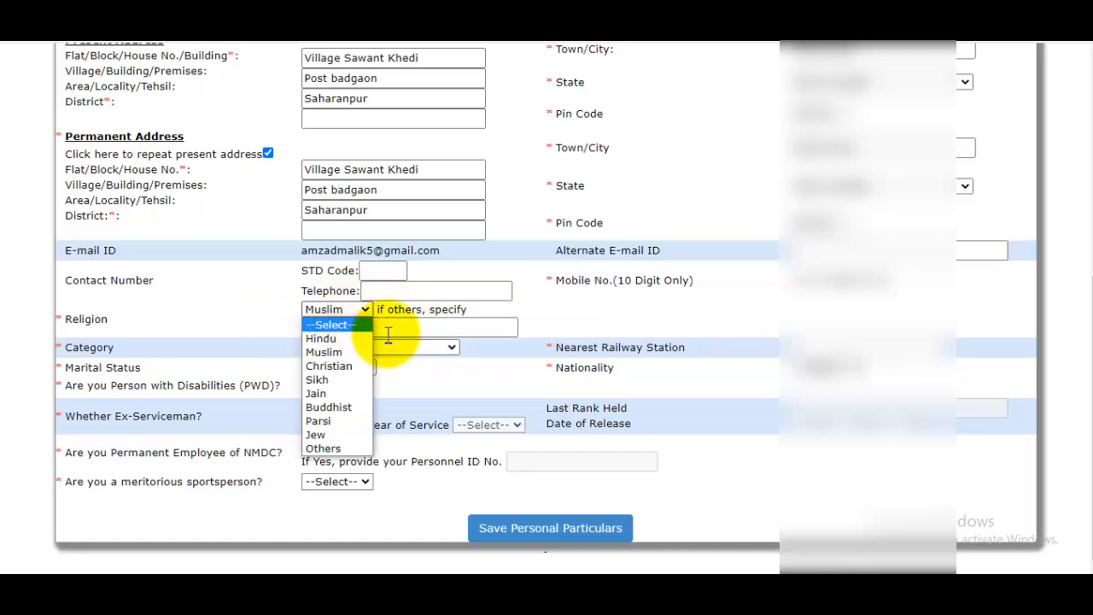
pyautogui.click(458, 330)
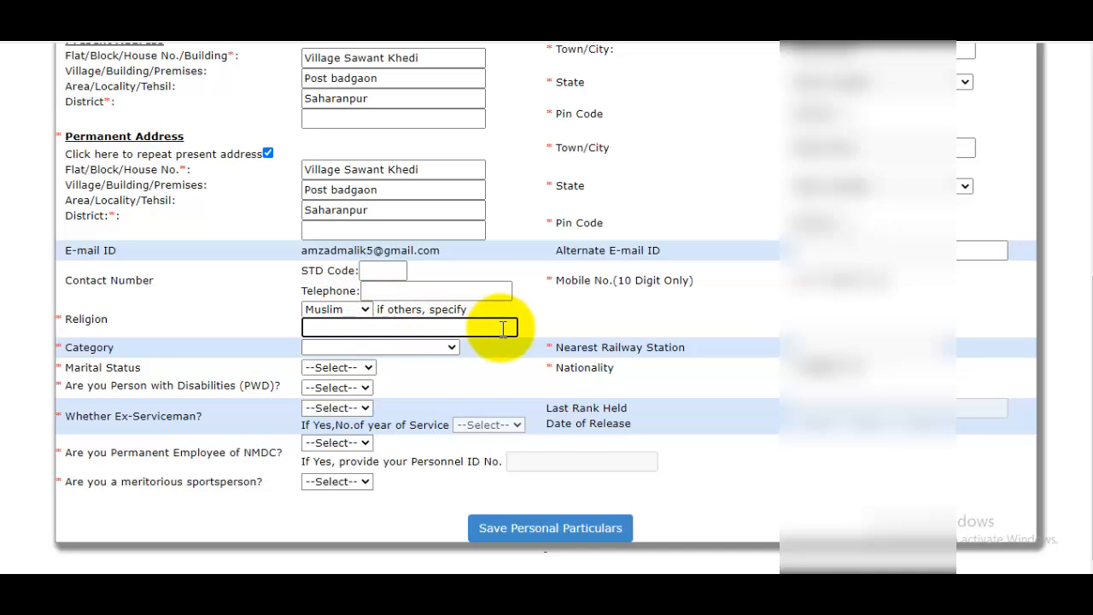
pyautogui.click(450, 348)
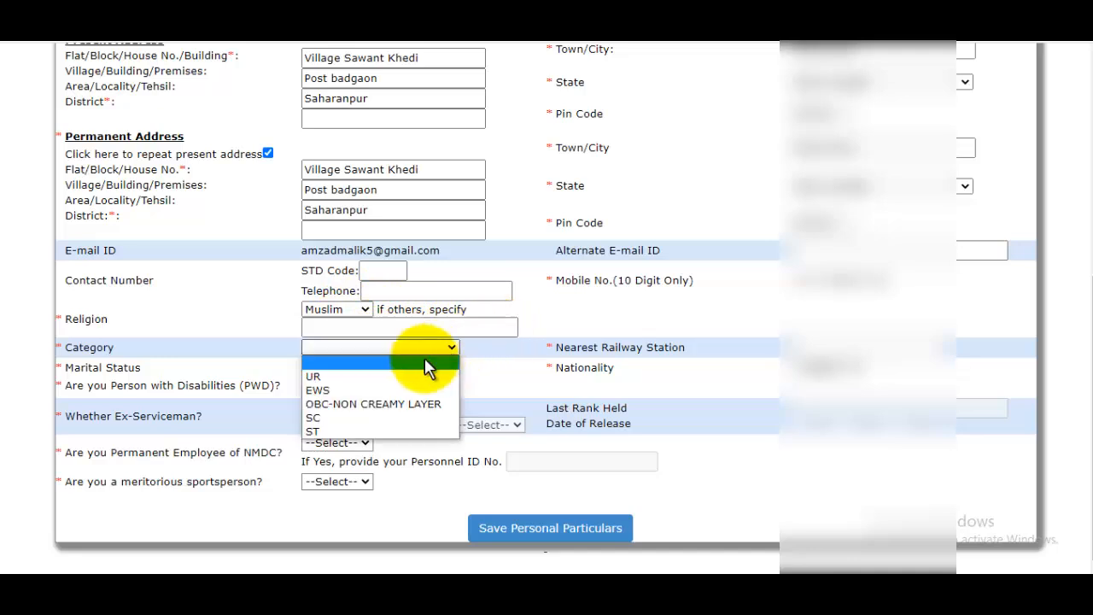
pyautogui.click(340, 376)
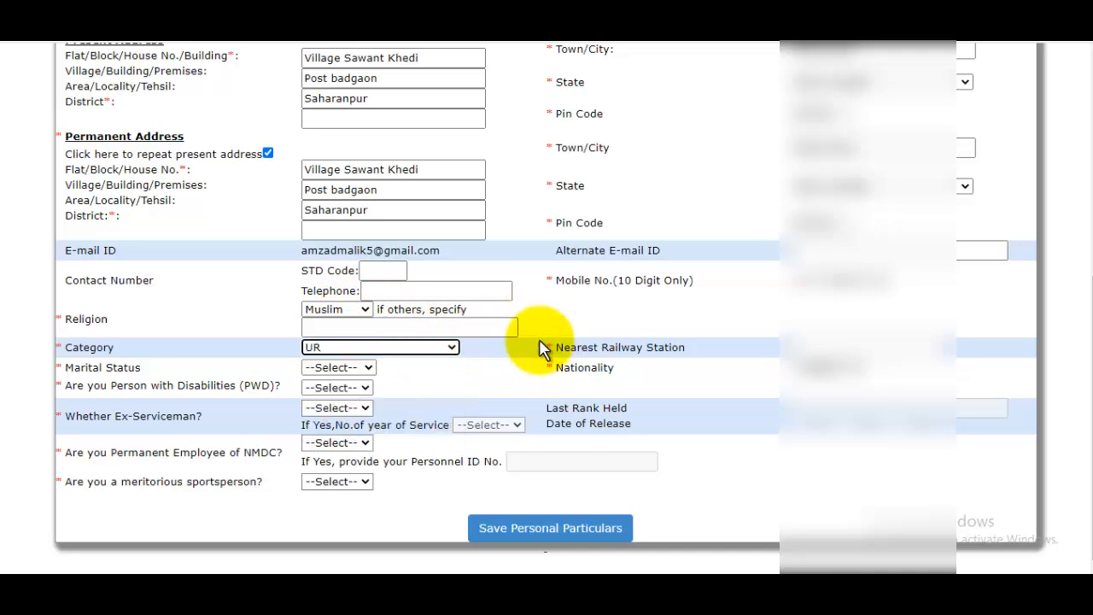
pyautogui.click(346, 365)
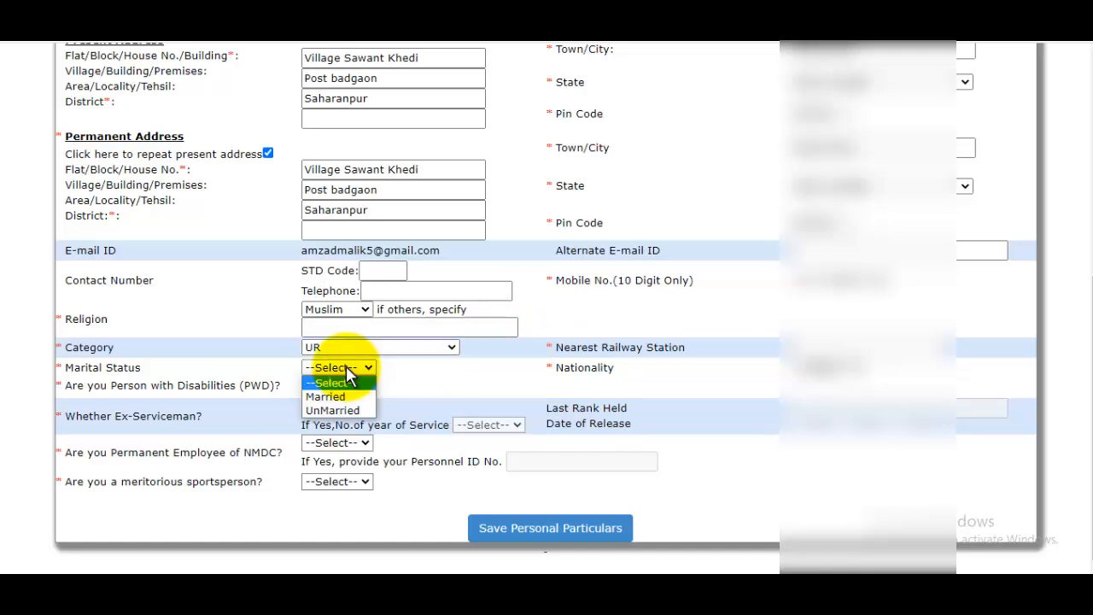
pyautogui.click(331, 410)
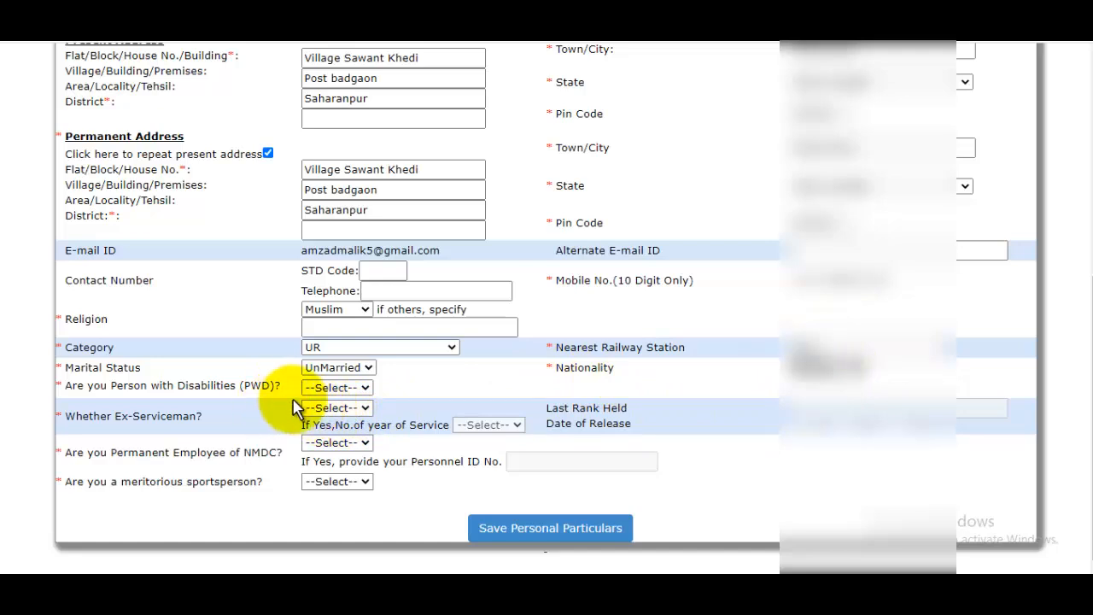
# - Answer NO to the PWD, ex-serviceman, NMDC employee and meritorious sportsperson questions
pyautogui.click(337, 388)
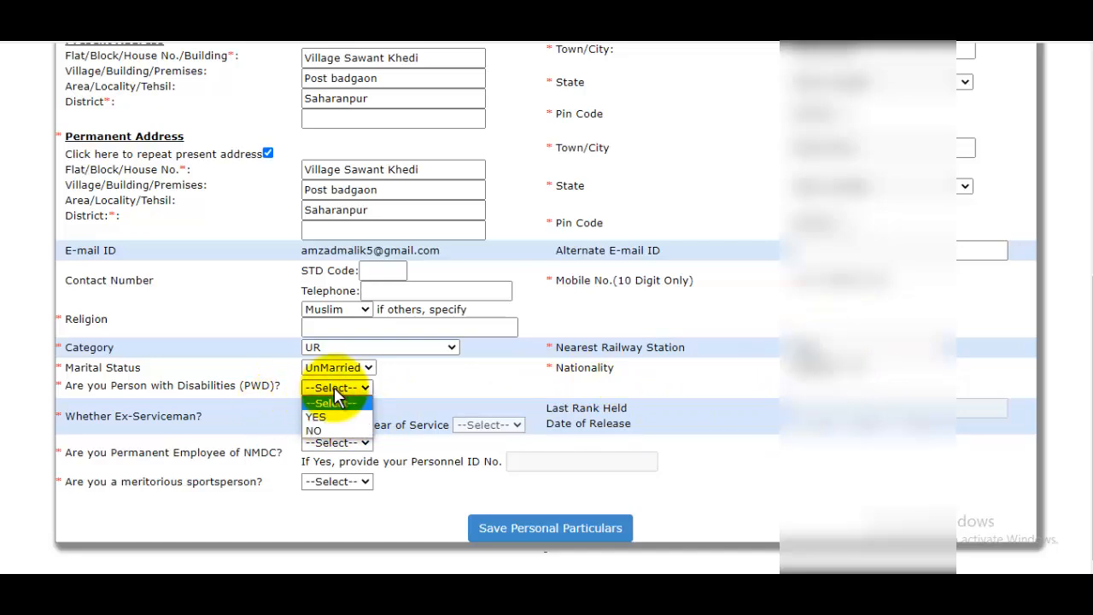
pyautogui.click(315, 430)
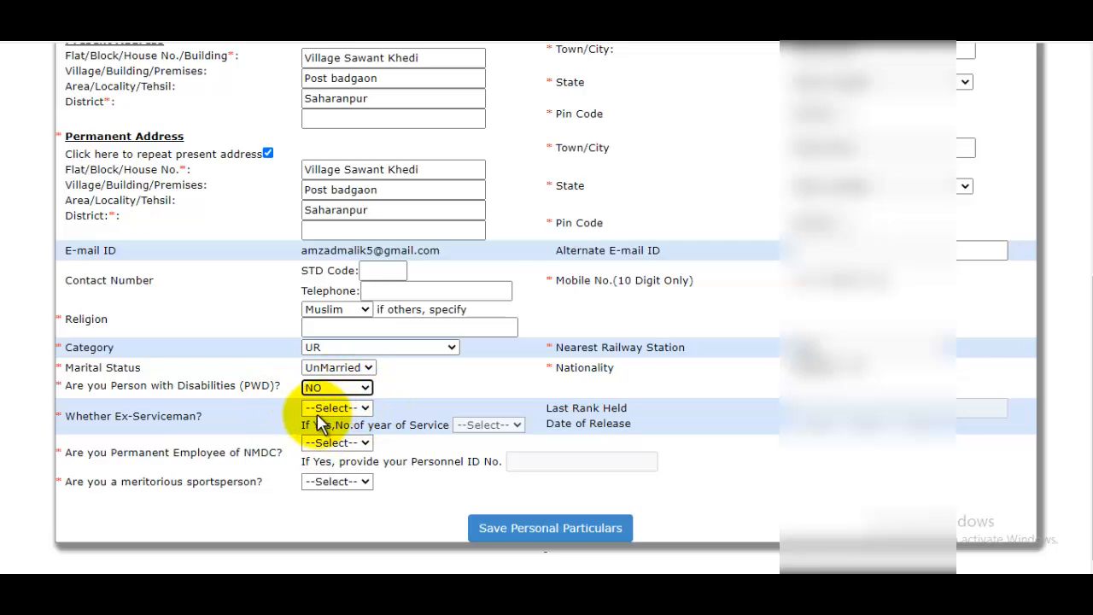
pyautogui.click(344, 408)
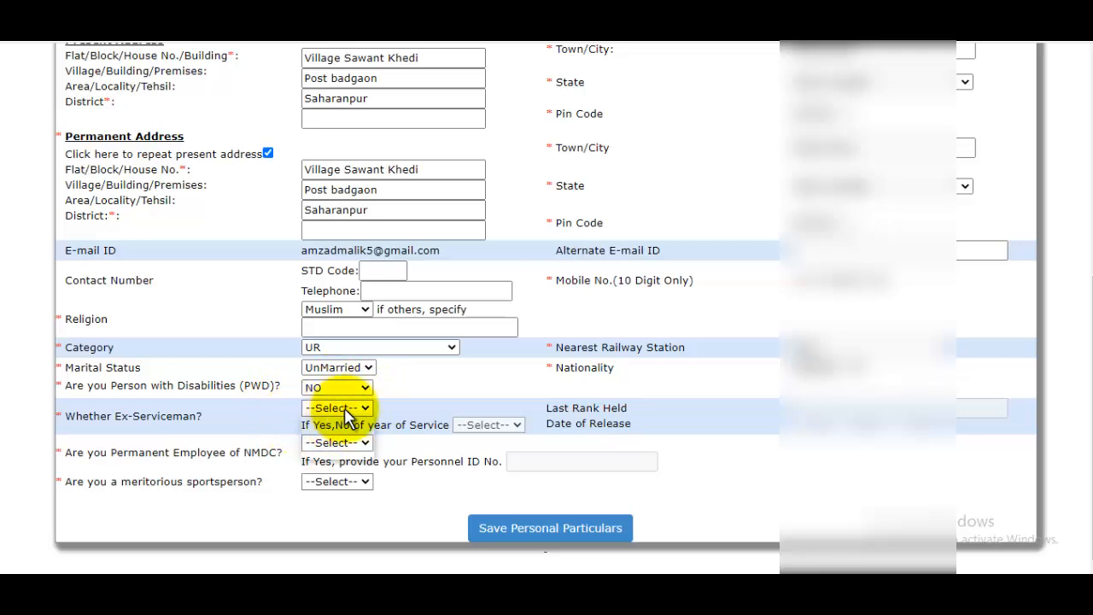
pyautogui.click(329, 438)
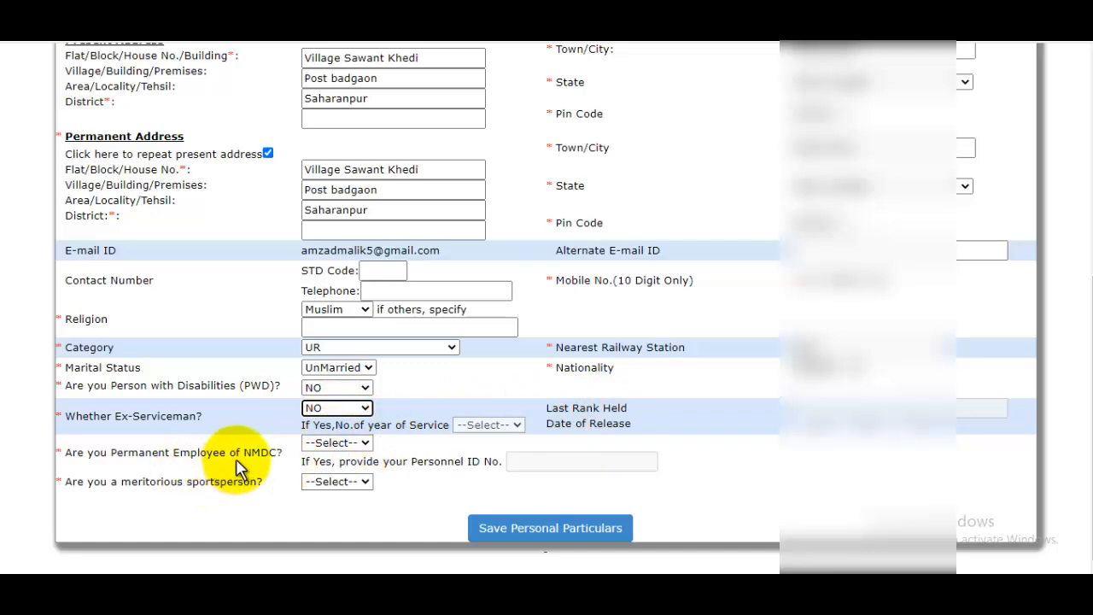
pyautogui.click(348, 444)
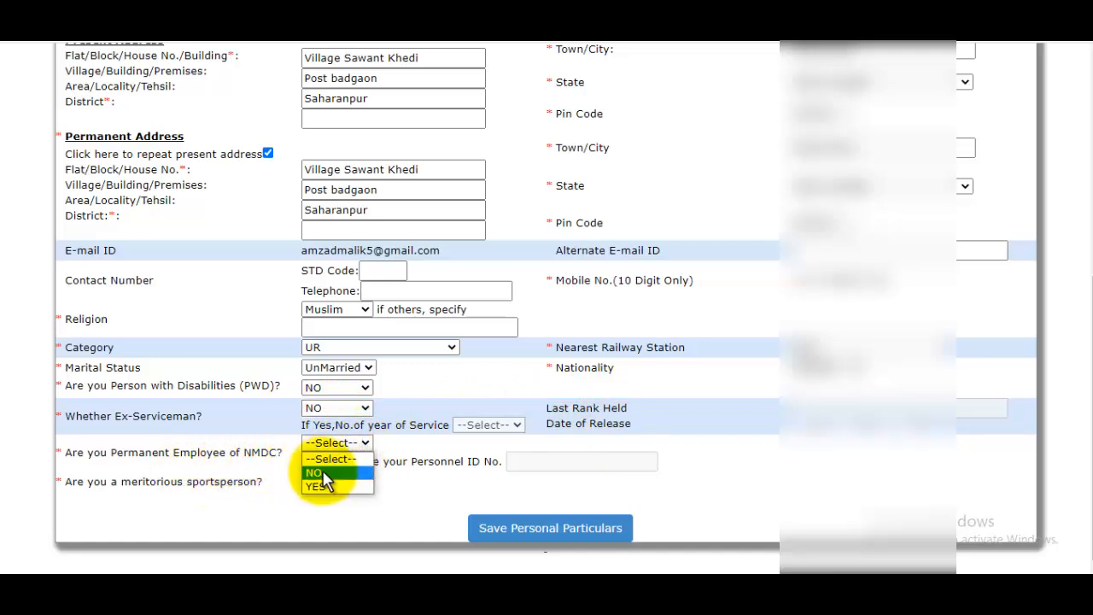
pyautogui.click(325, 473)
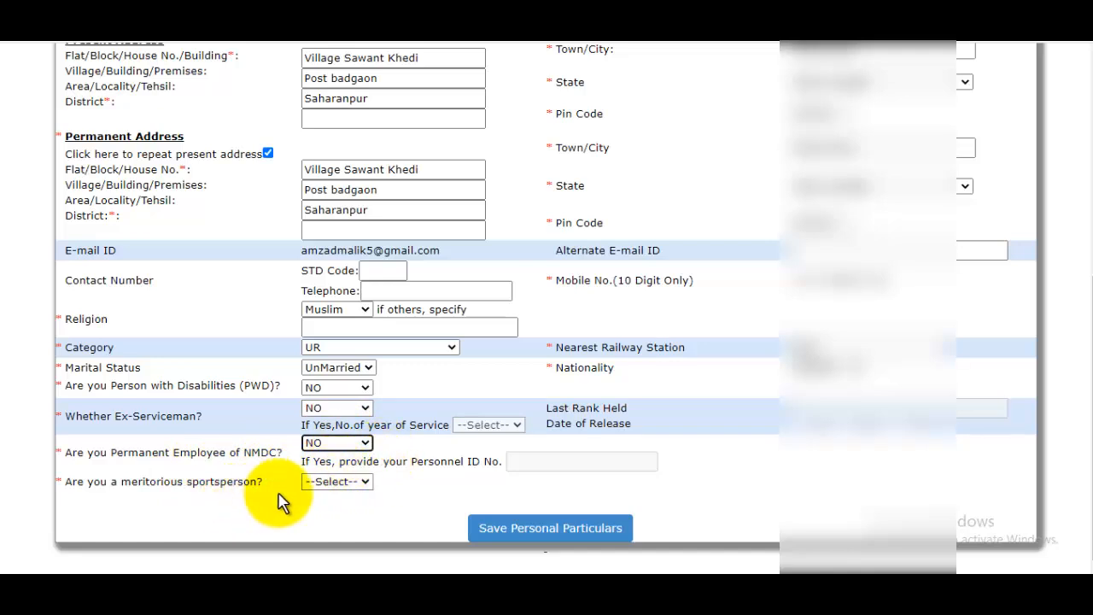
pyautogui.click(363, 482)
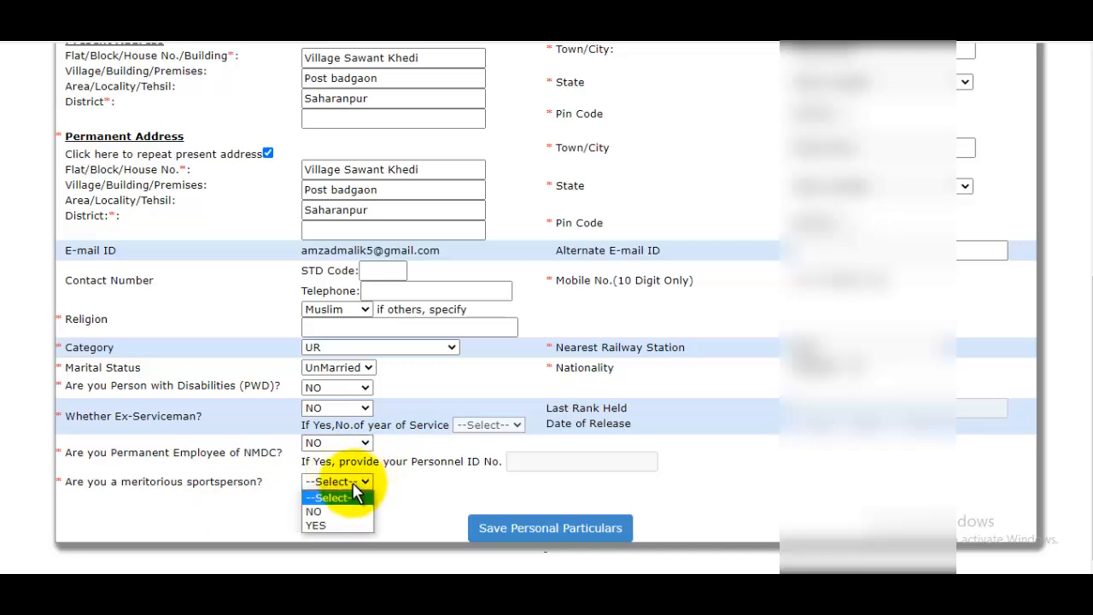
pyautogui.click(326, 512)
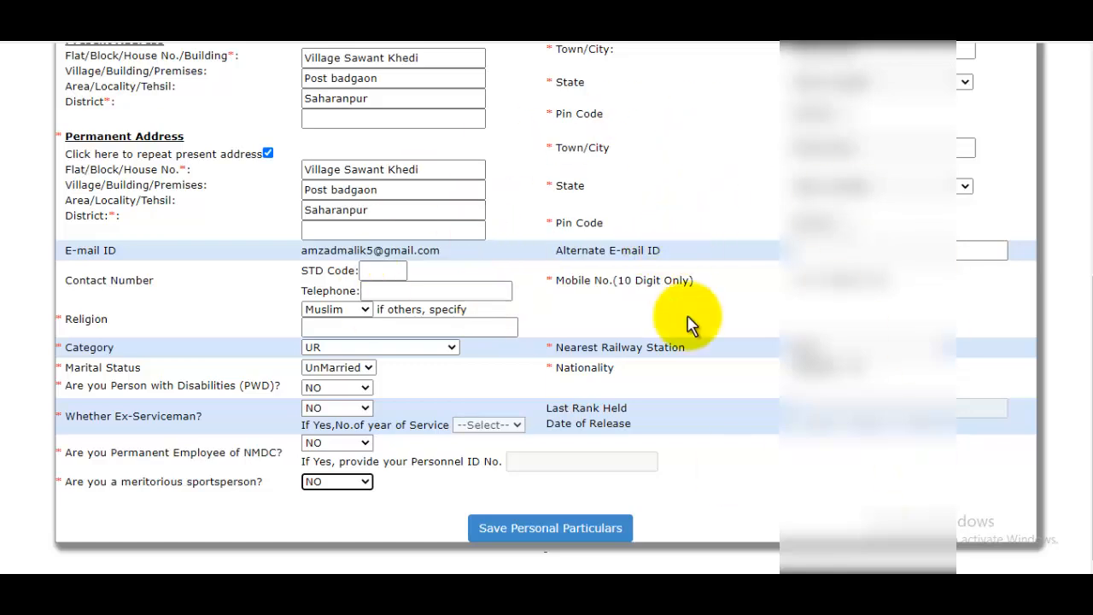
# - Save the personal particulars and go back to the application page
pyautogui.click(546, 535)
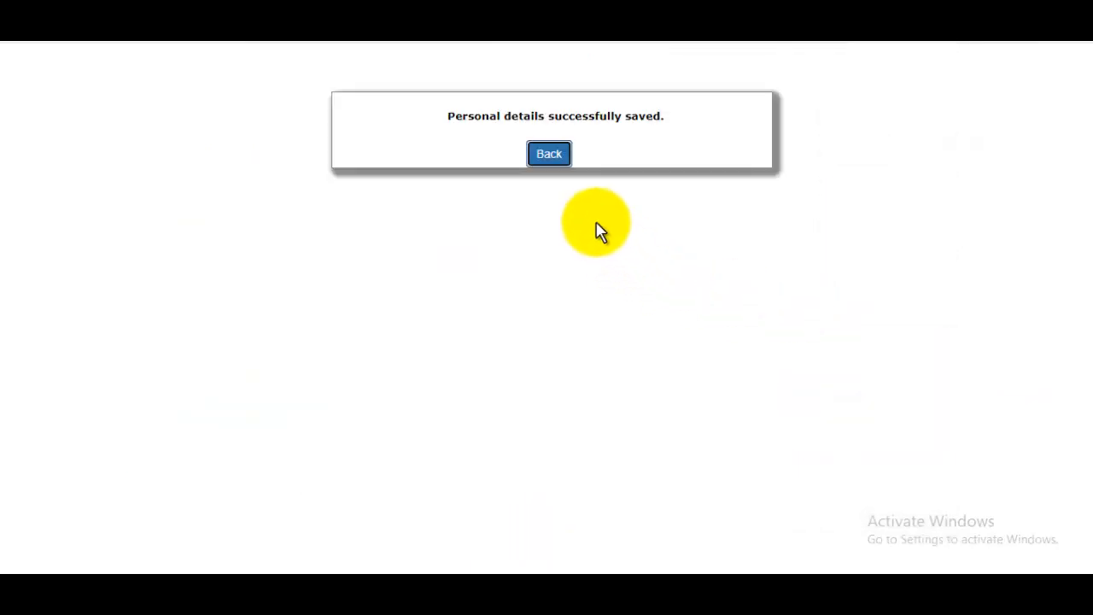
pyautogui.click(547, 158)
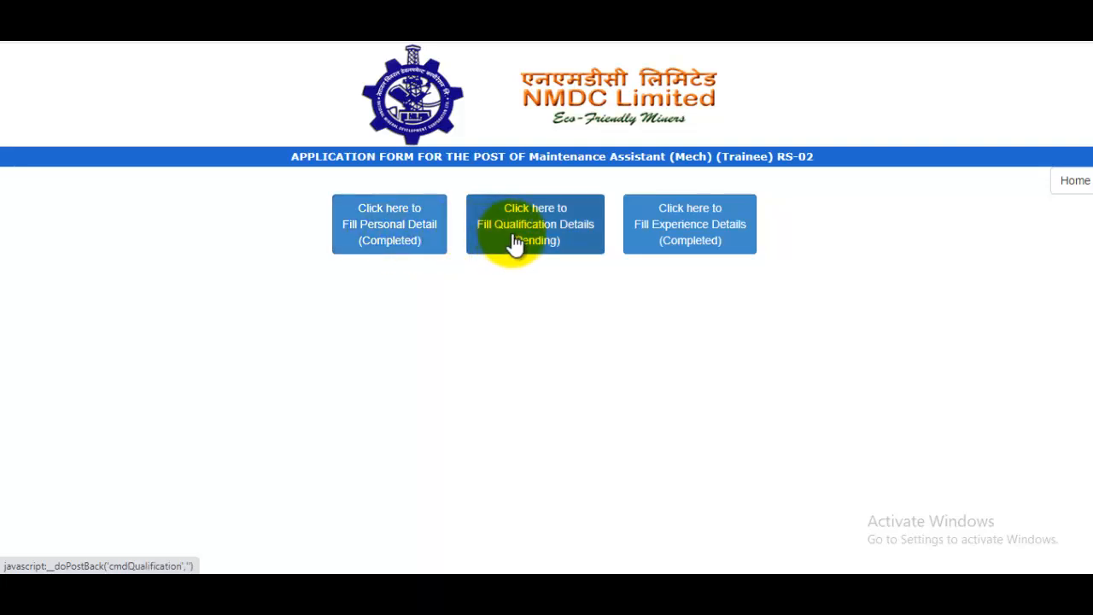
# - Add a 10TH/MATRICULATION entry with degree 10th, subject All Subject, and 1 year 0 months duration
pyautogui.click(570, 239)
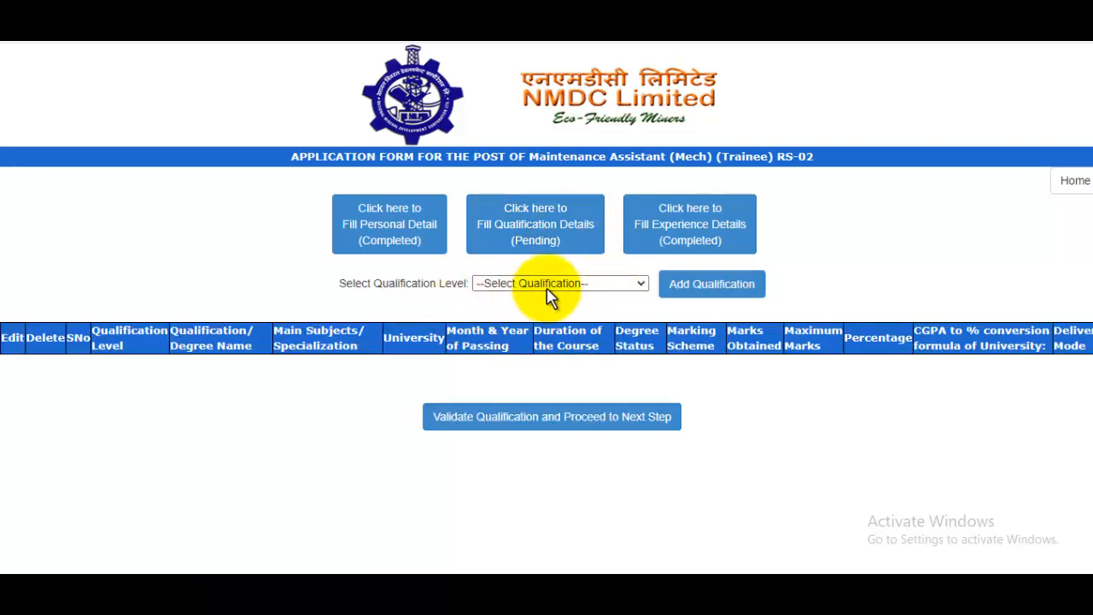
pyautogui.click(554, 290)
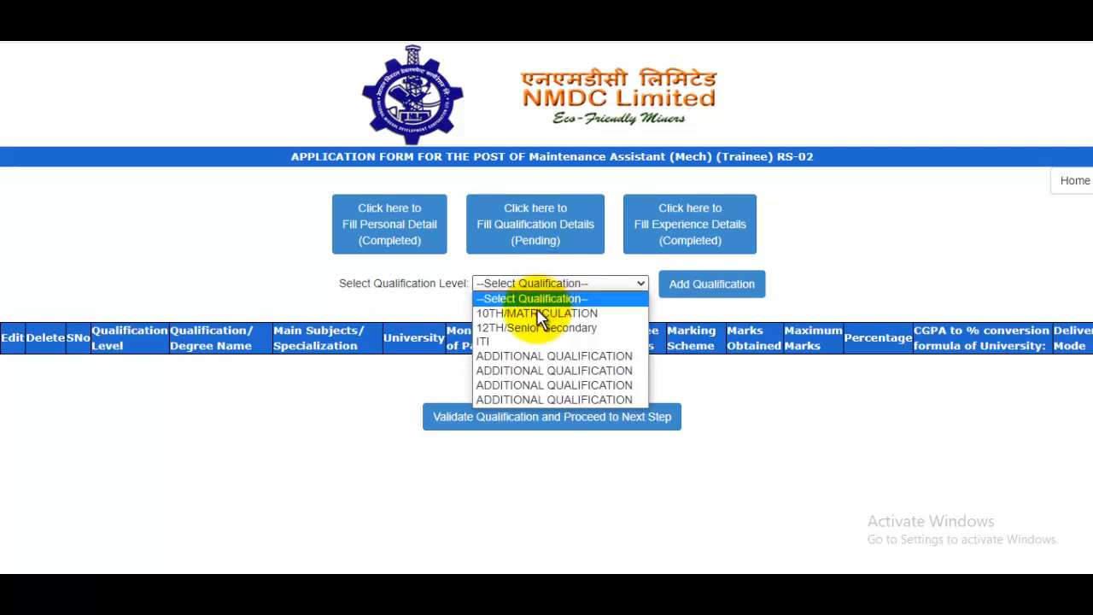
pyautogui.click(536, 314)
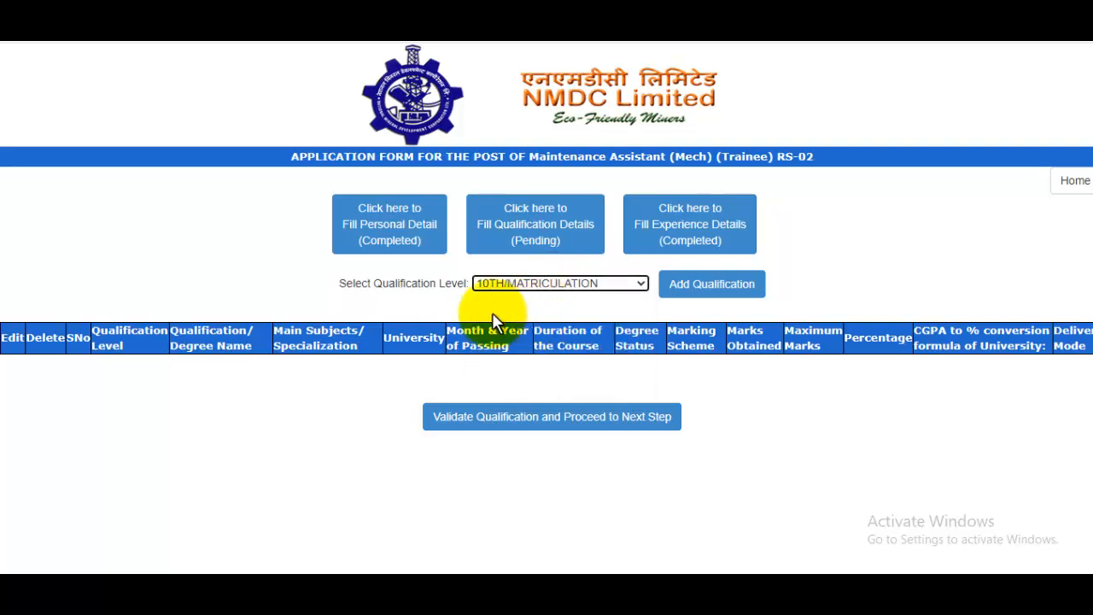
pyautogui.click(697, 298)
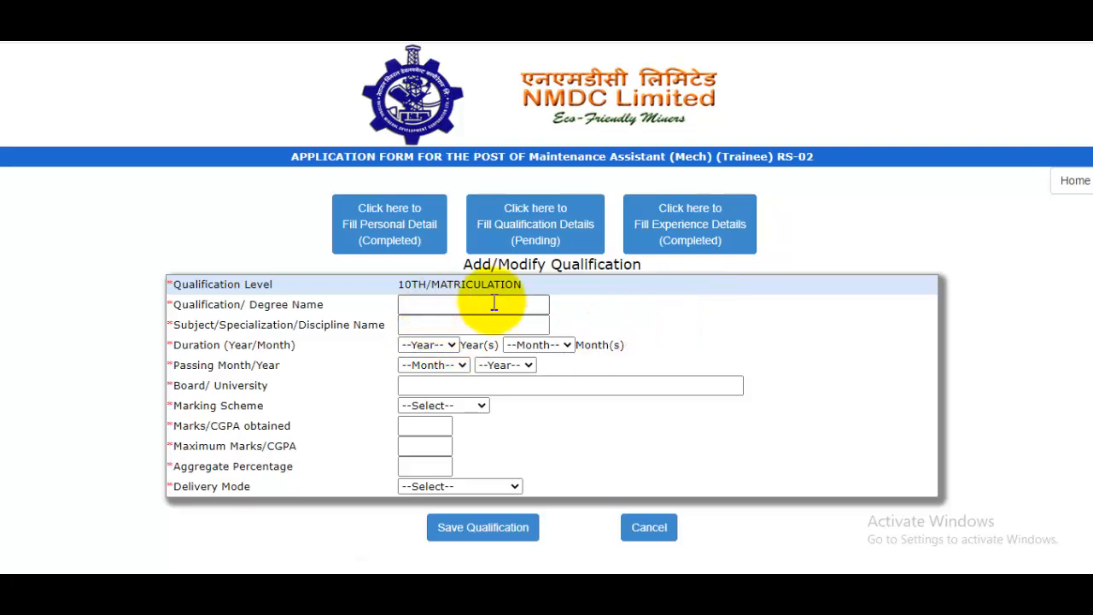
pyautogui.hotkey('ctrl', '+')
pyautogui.hotkey('ctrl', '+')
pyautogui.click(449, 377)
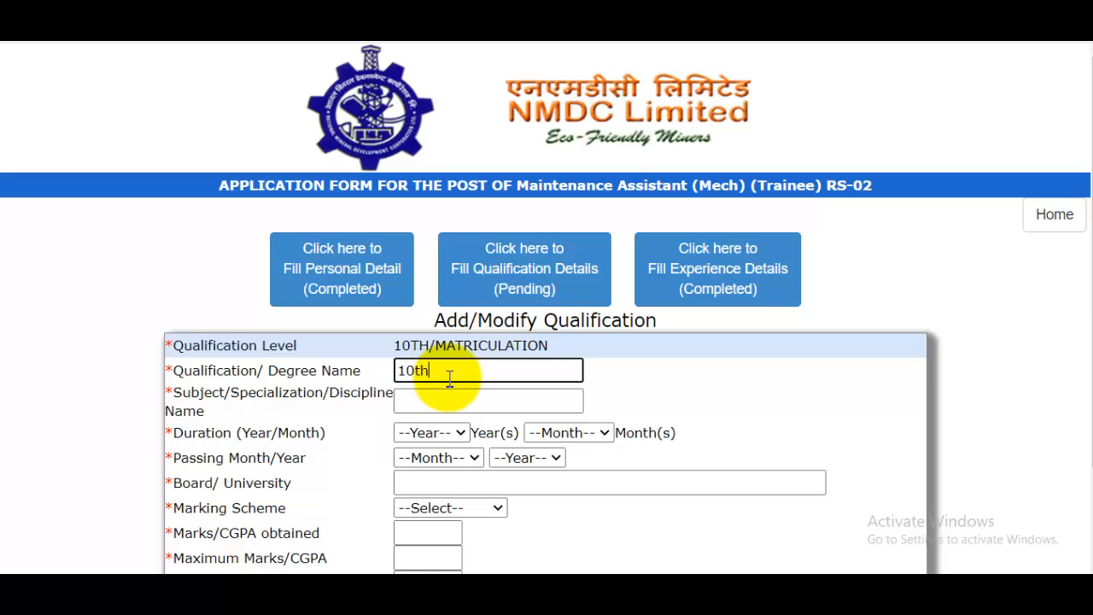
pyautogui.click(441, 405)
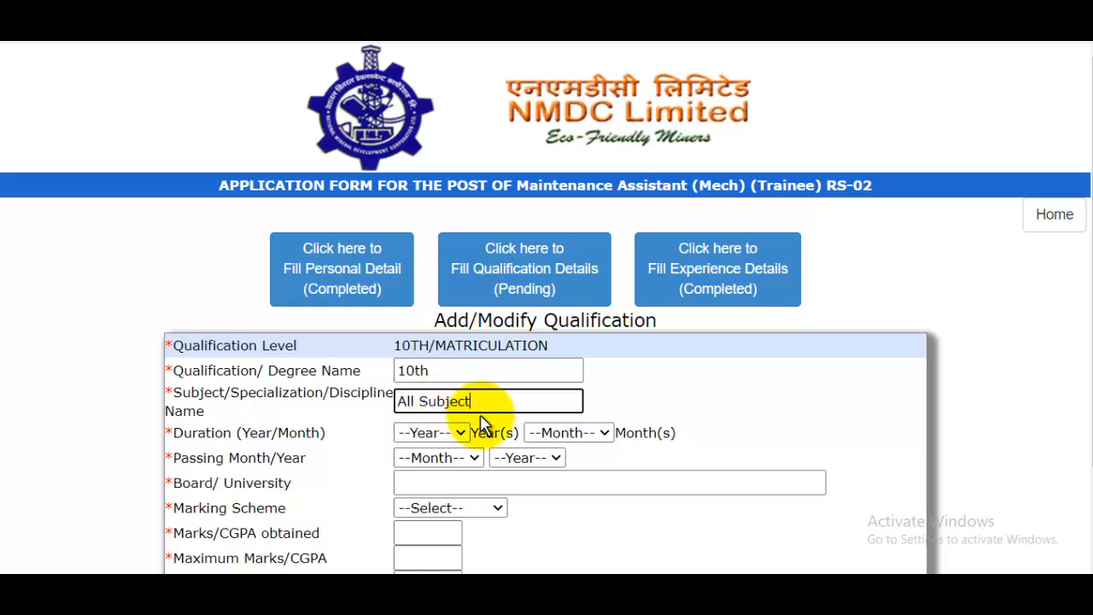
pyautogui.click(432, 434)
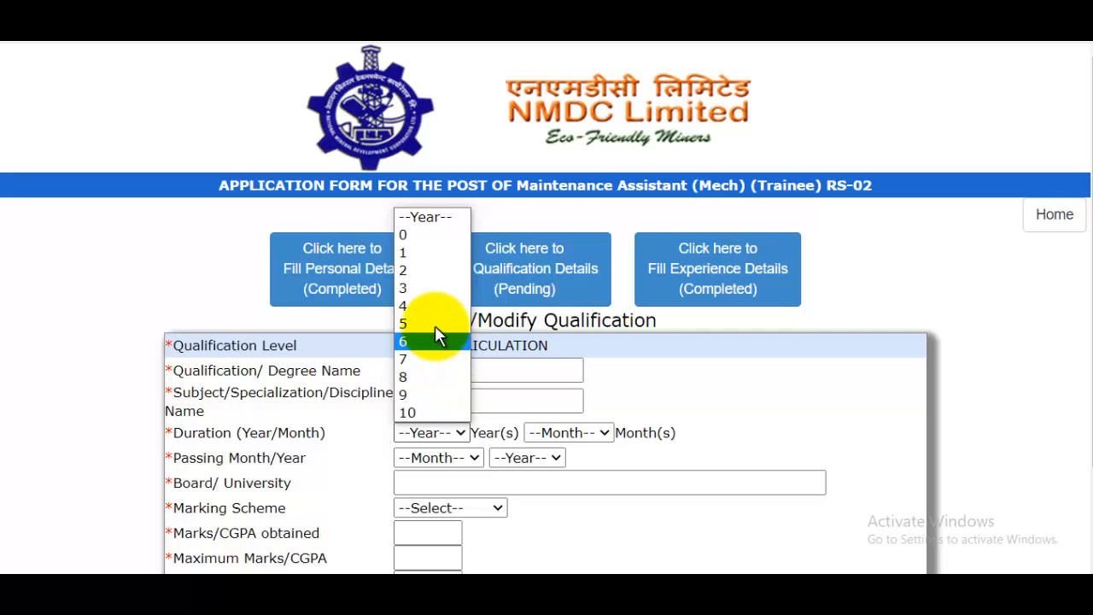
pyautogui.click(411, 254)
pyautogui.click(584, 434)
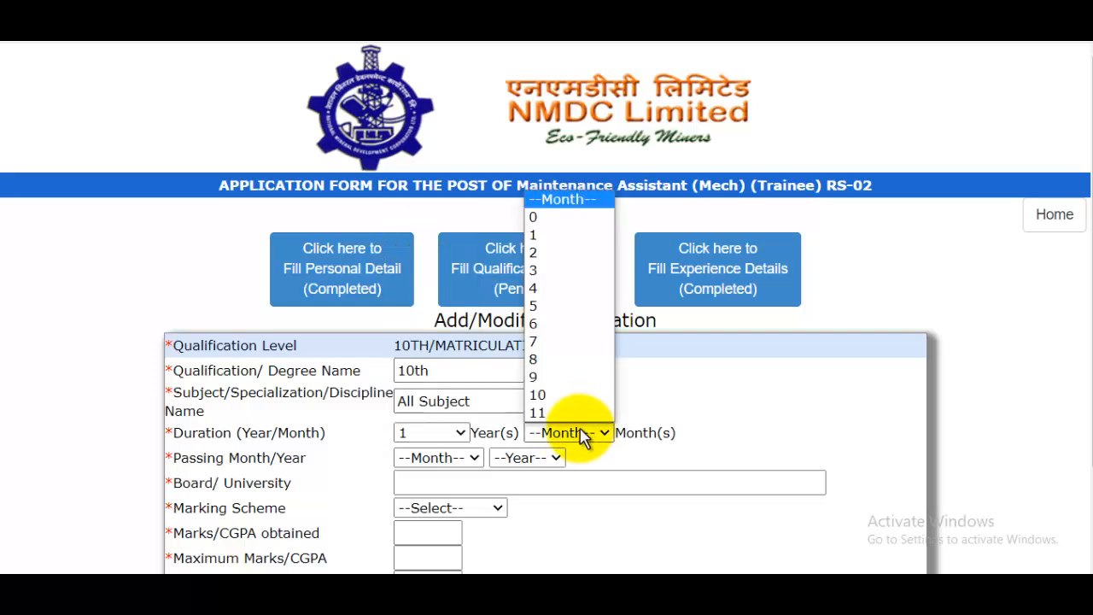
pyautogui.click(553, 219)
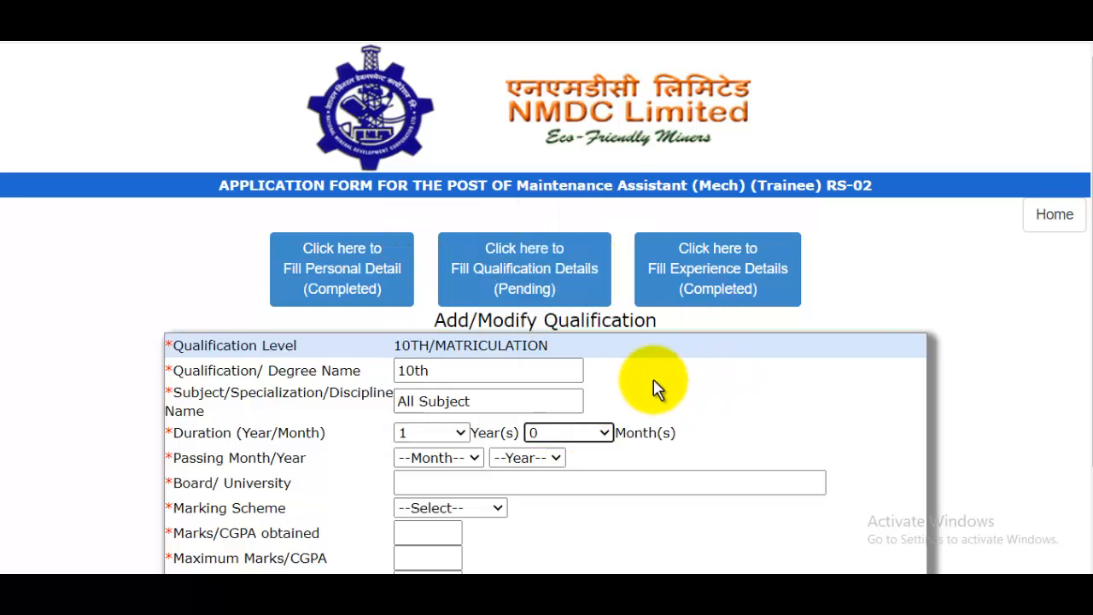
# - Set the passing date to Jul 2010 and the board to UP Board
pyautogui.scroll(-1, 656, 389)
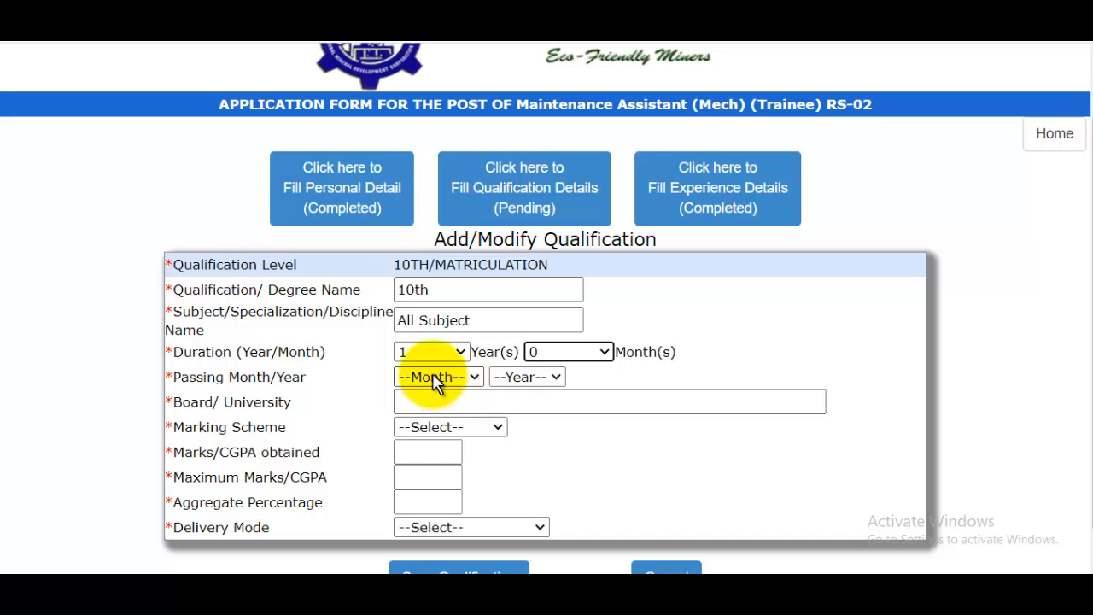
pyautogui.click(436, 377)
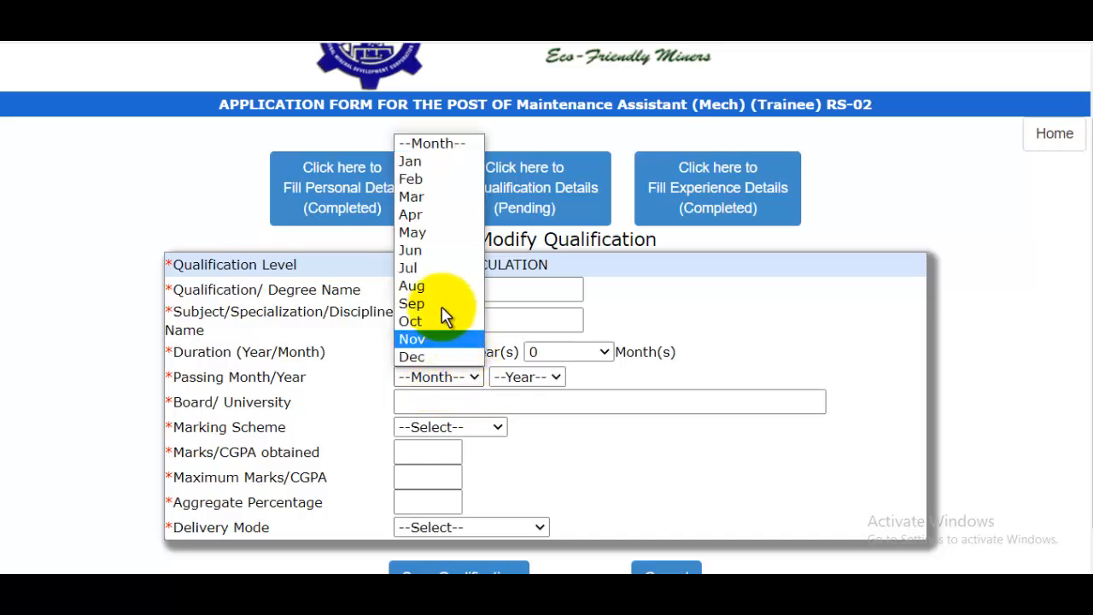
pyautogui.click(419, 268)
pyautogui.click(519, 376)
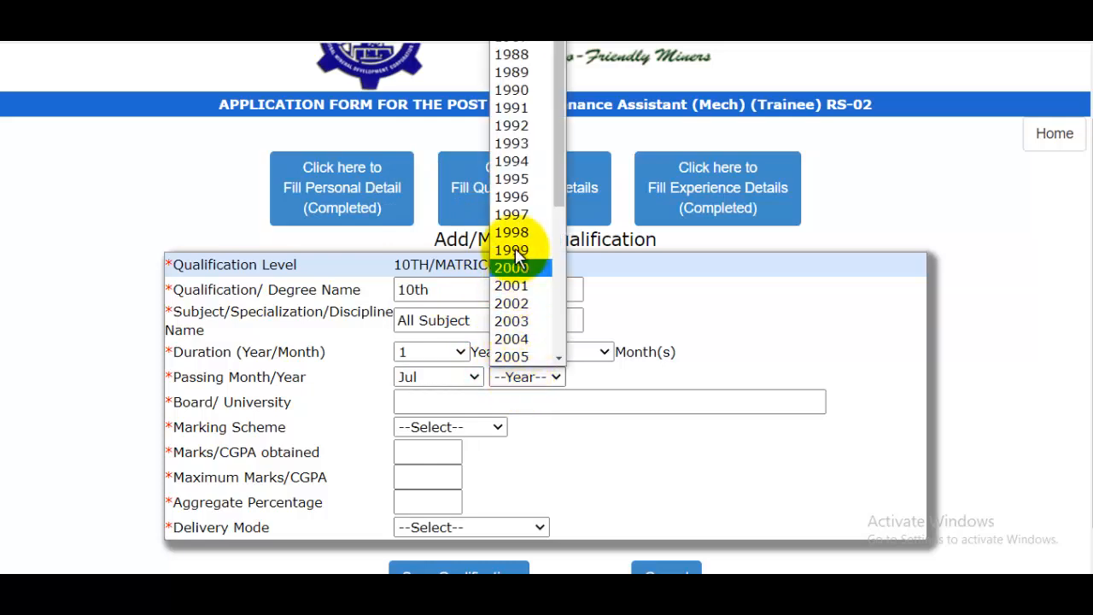
pyautogui.scroll(-5, 513, 290)
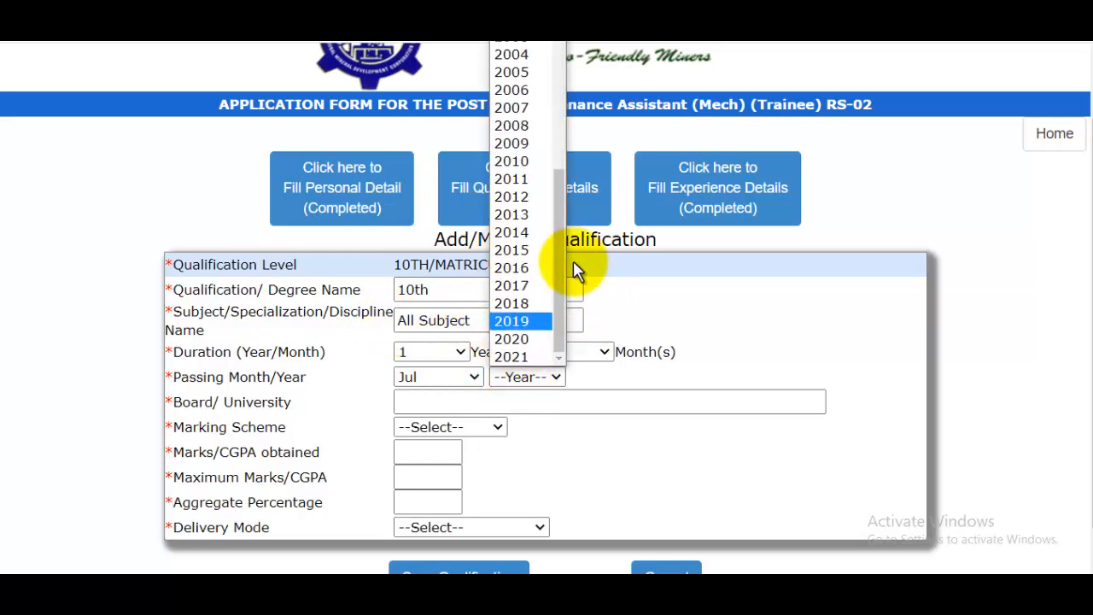
pyautogui.click(512, 161)
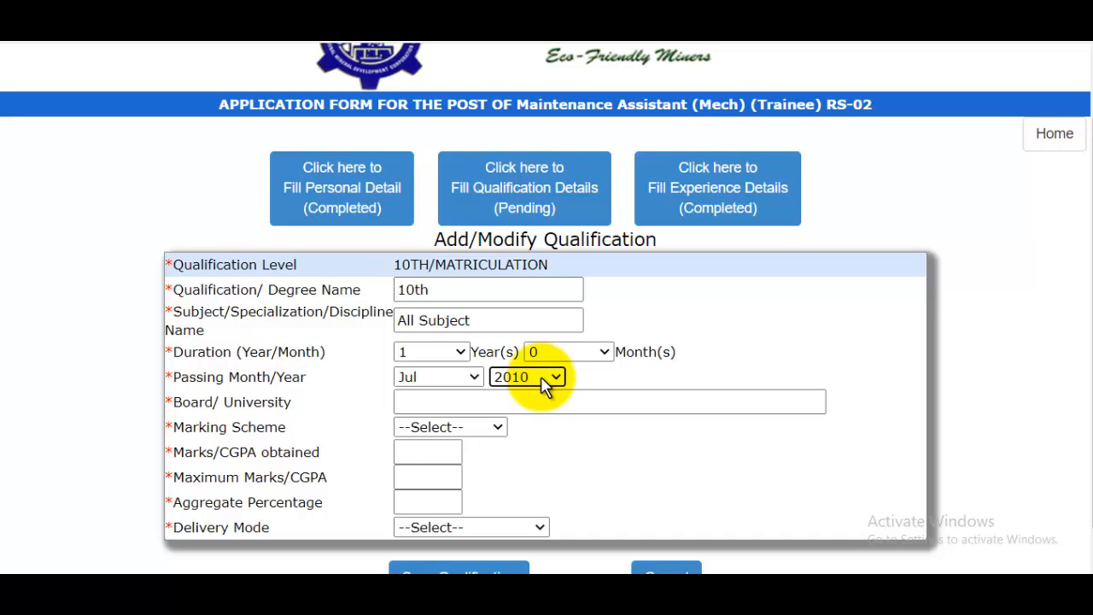
pyautogui.click(469, 402)
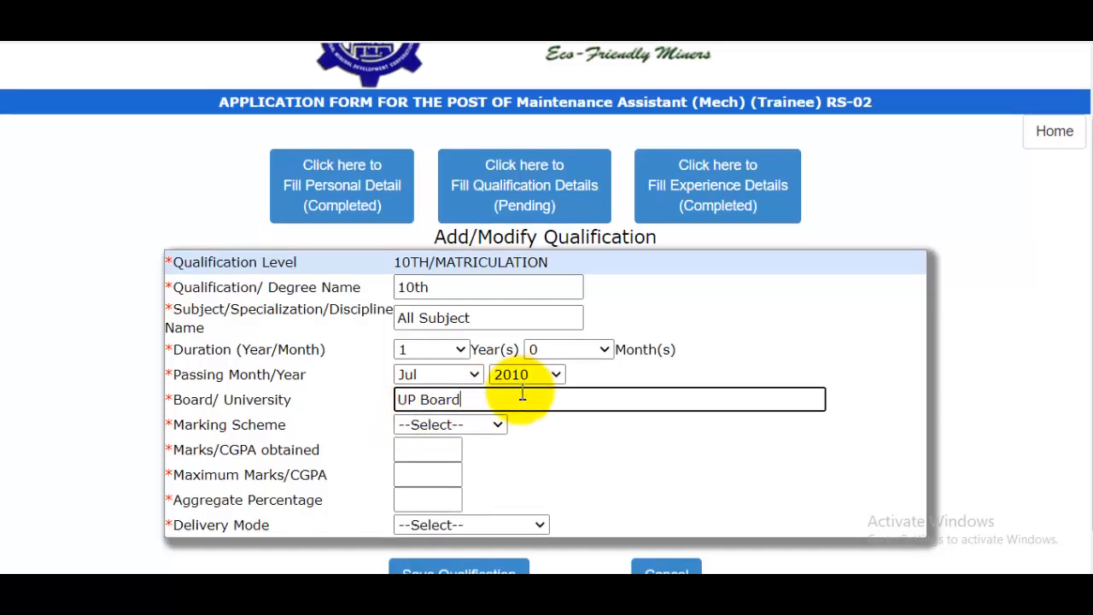
# - Enter Marks scheme with 580 of 600, choose FULL TIME, and save the qualification
pyautogui.scroll(-1, 522, 393)
pyautogui.click(427, 386)
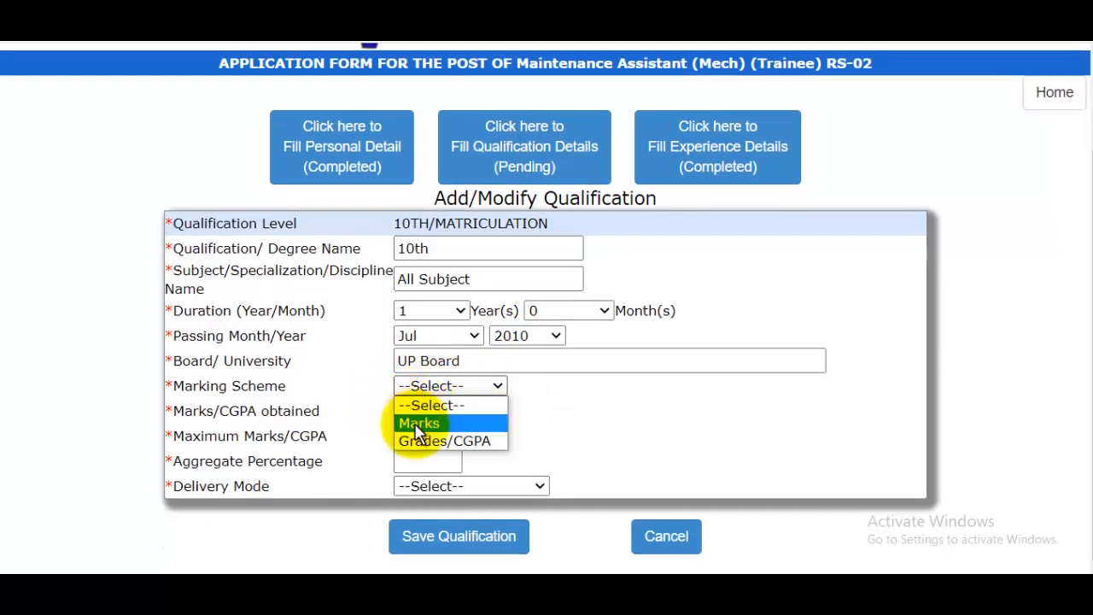
pyautogui.click(430, 425)
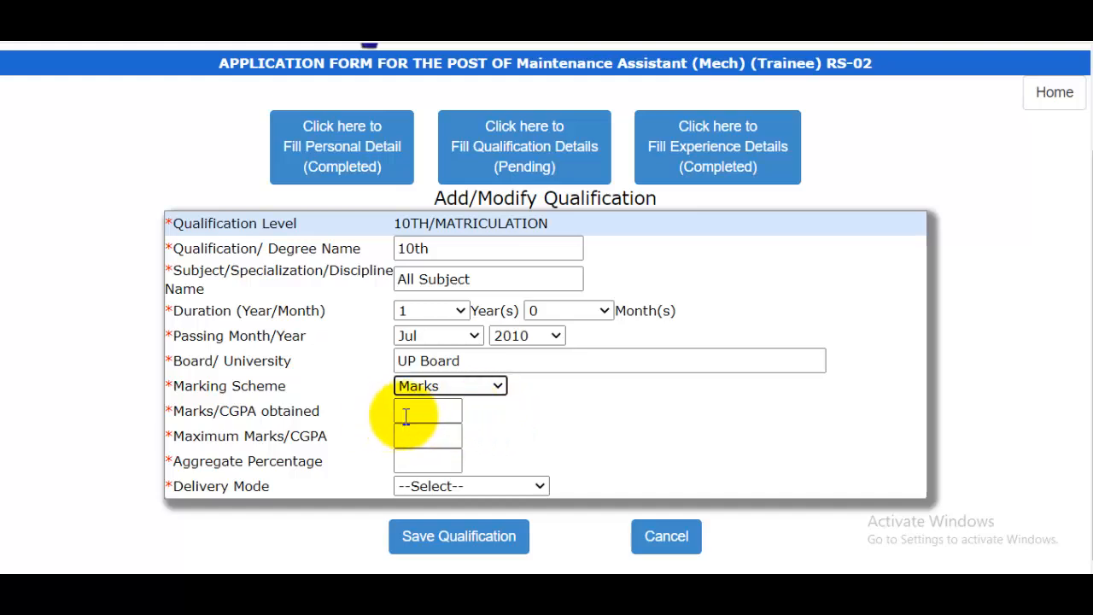
pyautogui.click(442, 415)
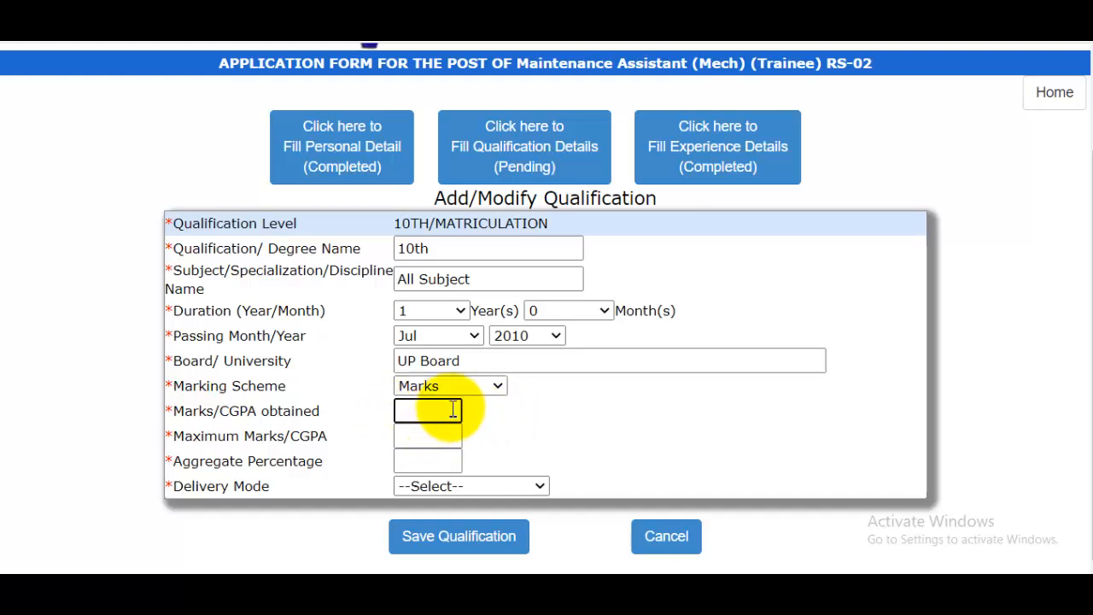
pyautogui.click(442, 437)
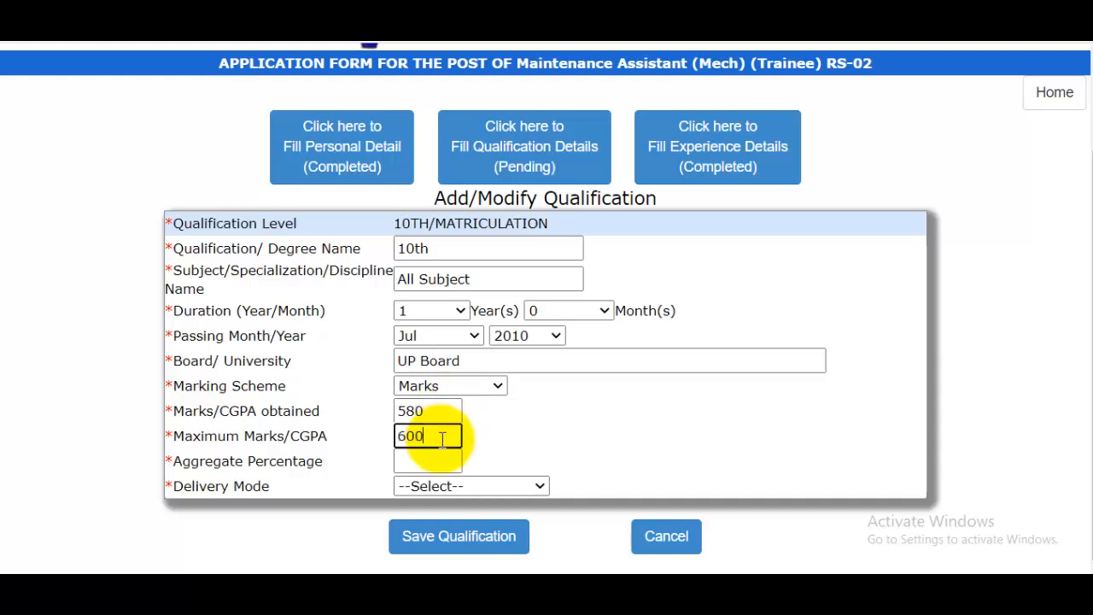
pyautogui.click(441, 460)
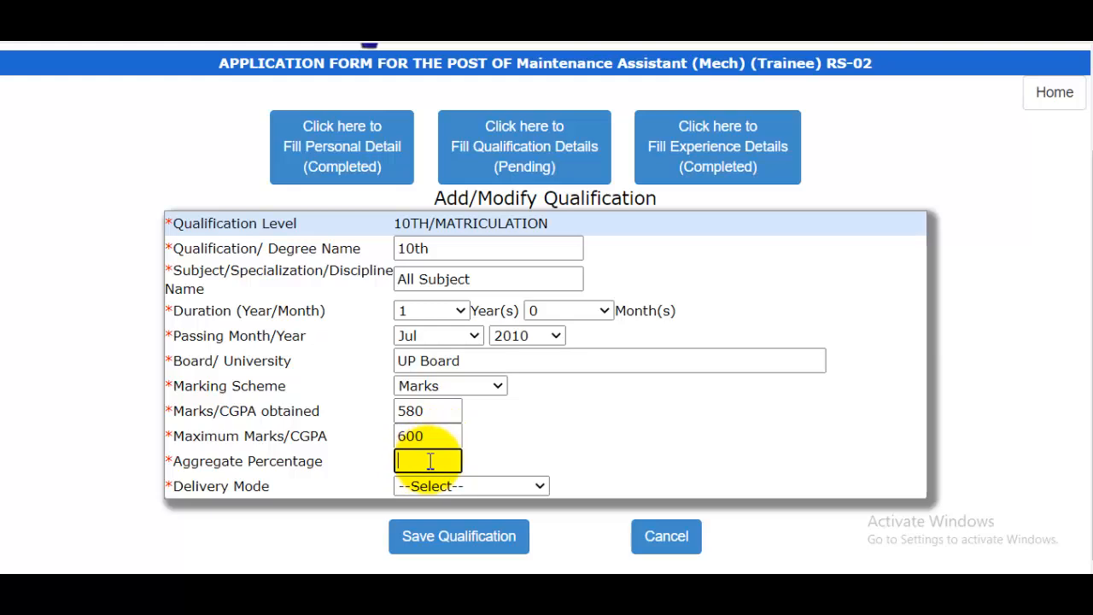
pyautogui.click(465, 486)
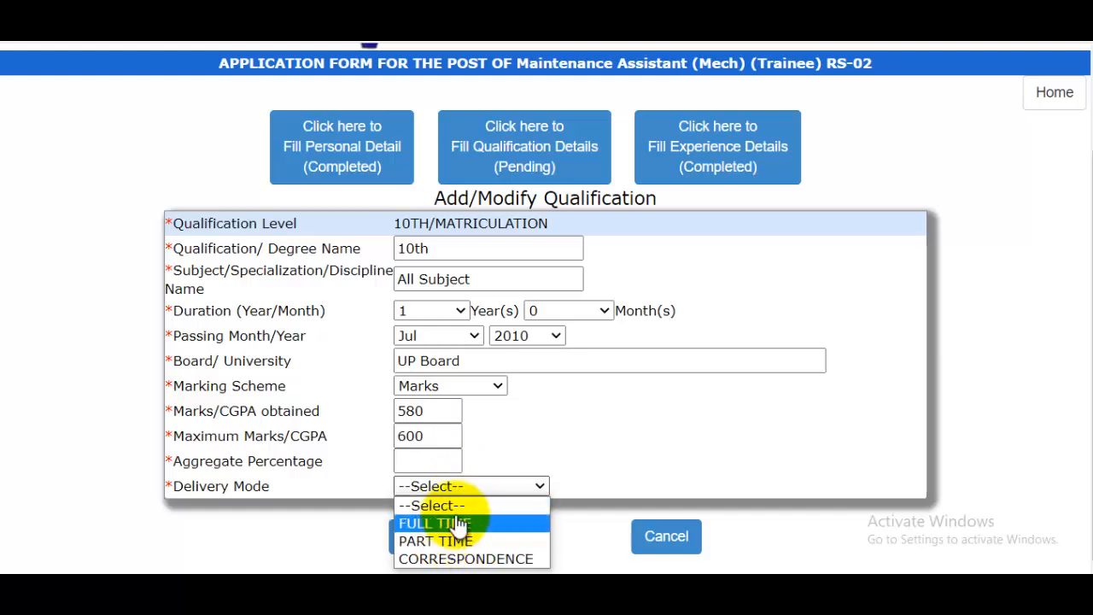
pyautogui.click(462, 524)
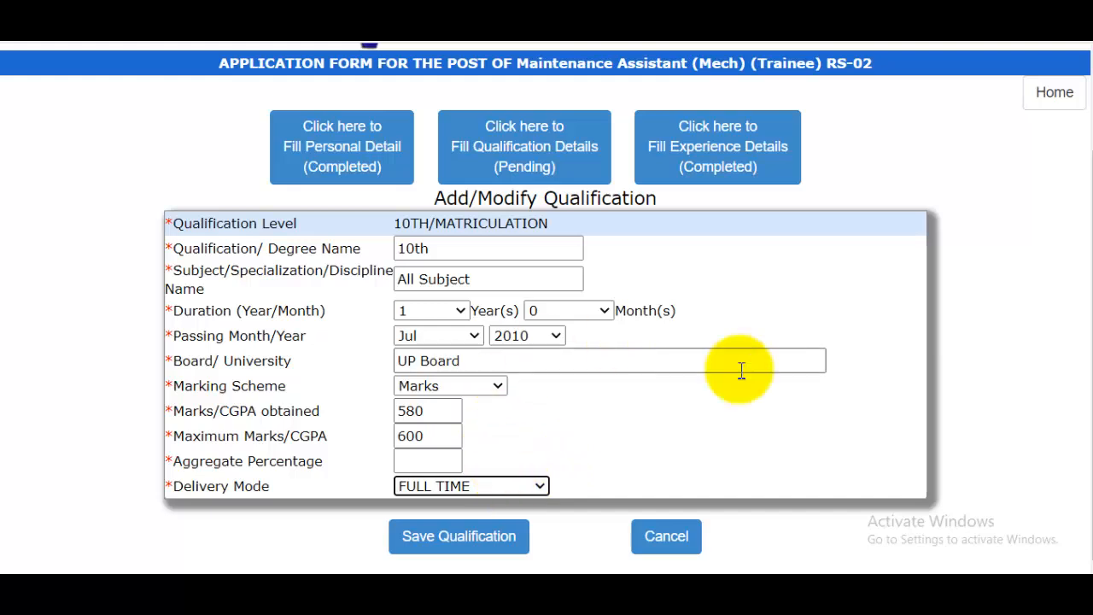
pyautogui.click(476, 543)
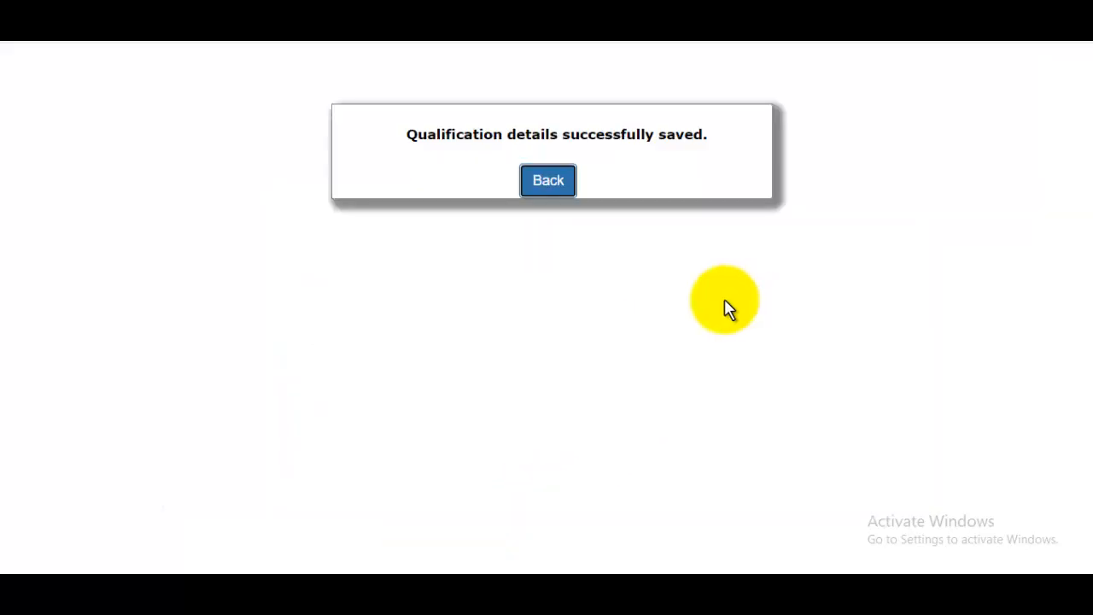
# - Return to the qualification table and start a new 12TH/Senior Secondary entry
pyautogui.click(552, 183)
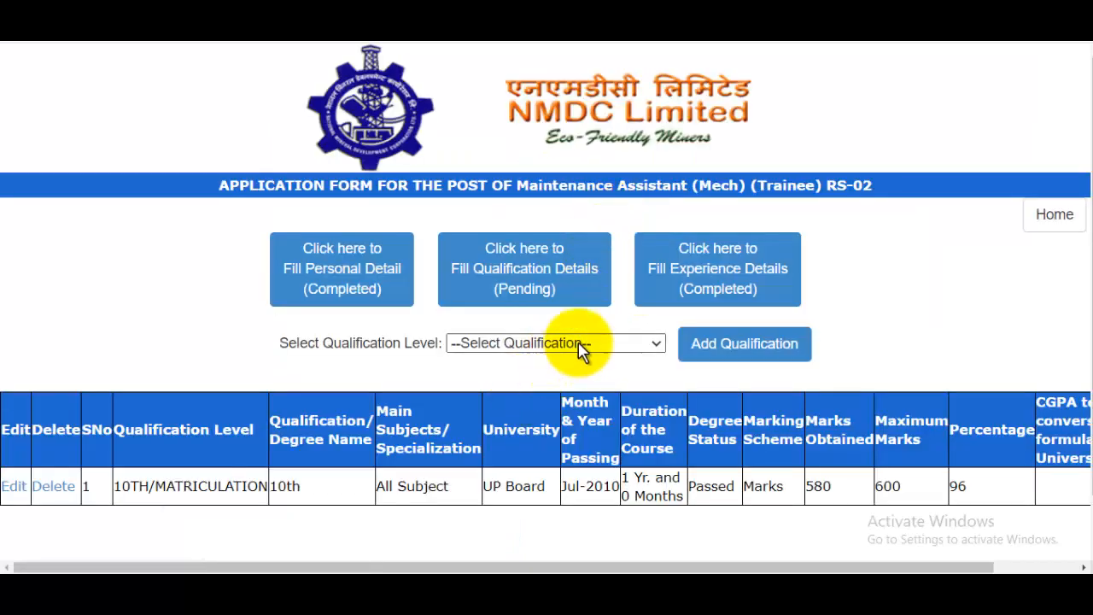
pyautogui.click(580, 346)
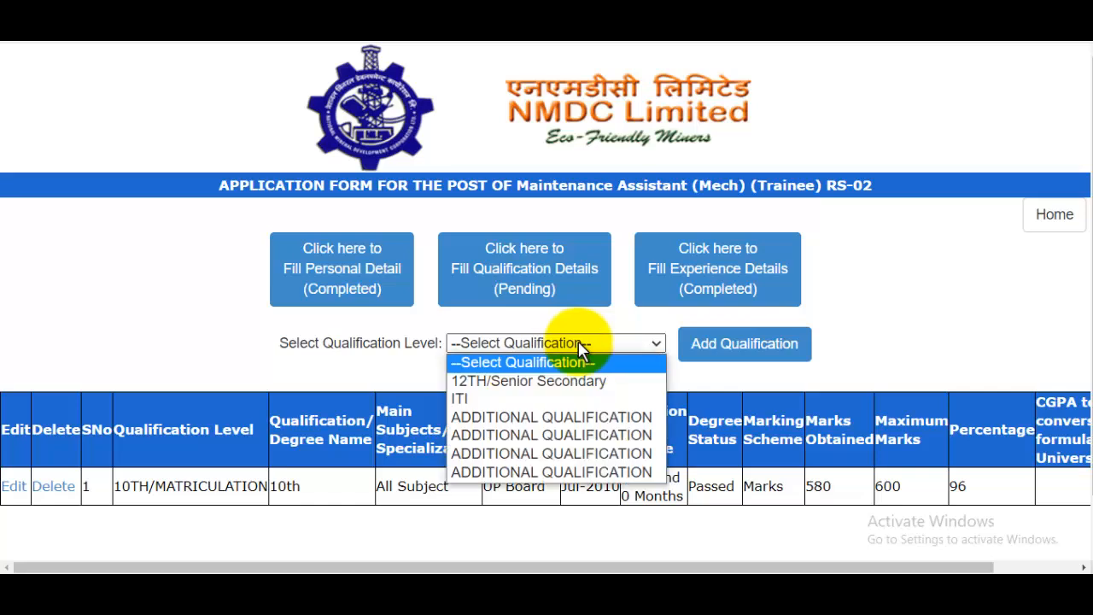
pyautogui.click(524, 384)
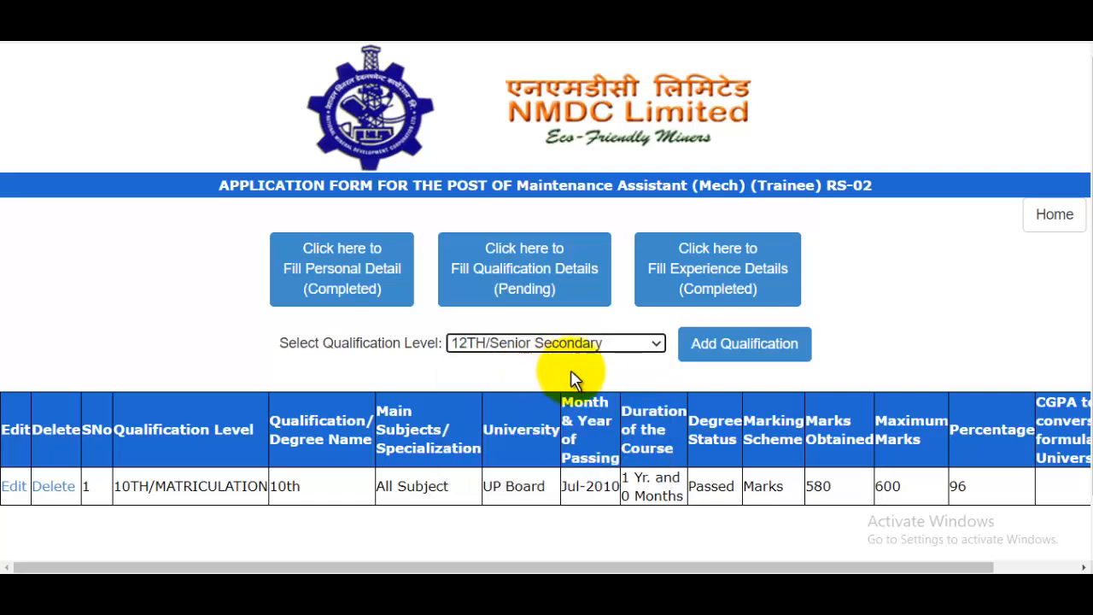
pyautogui.click(747, 347)
pyautogui.click(721, 355)
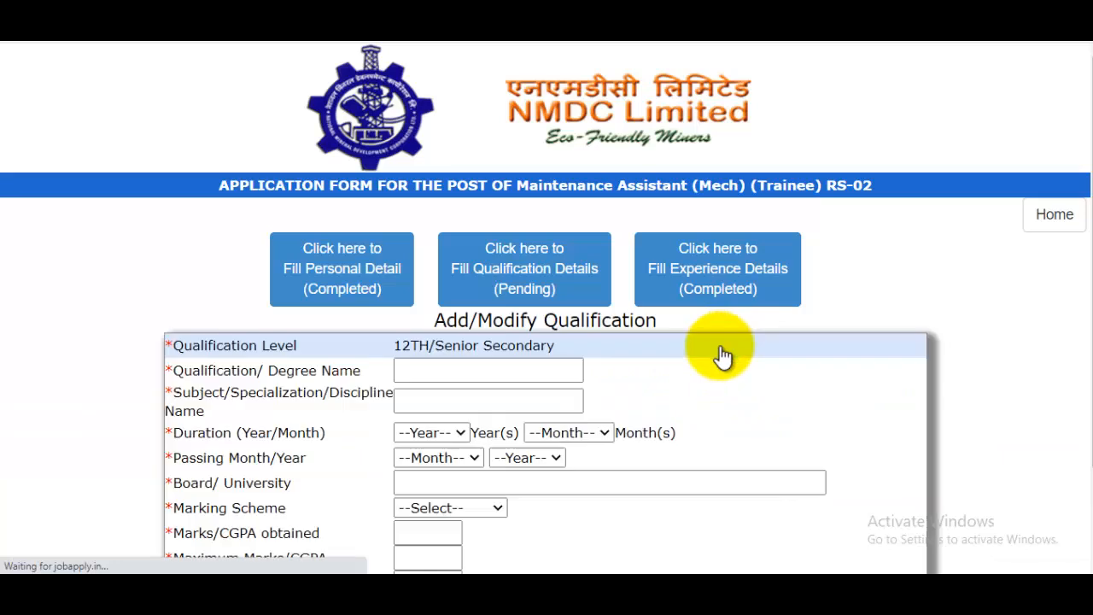
pyautogui.scroll(-3, 725, 354)
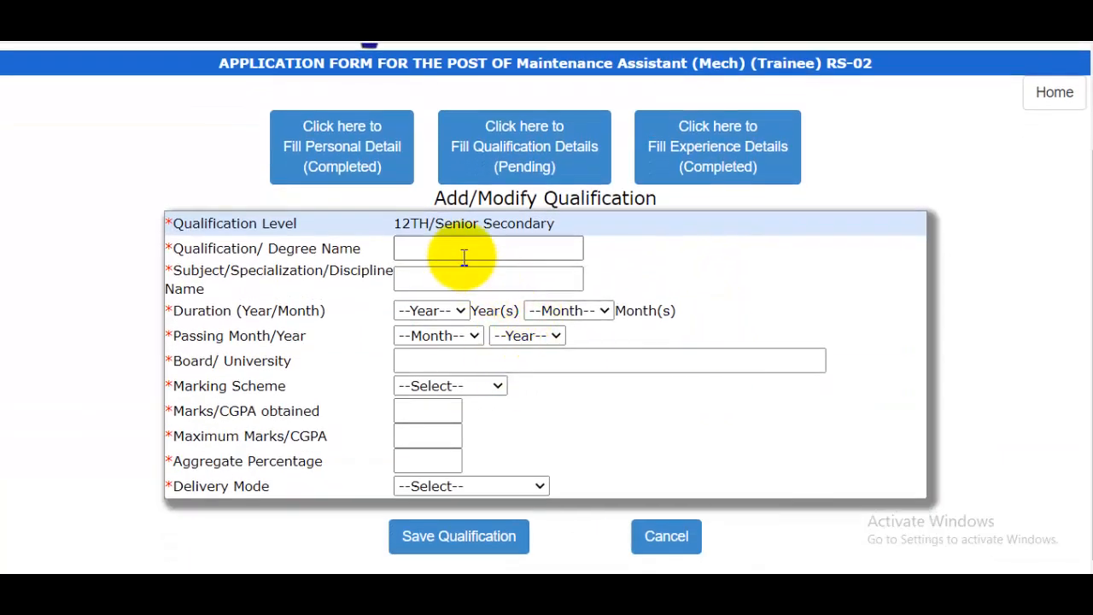
# - Enter degree 12th, subject PCM, and a course duration of 2 years 0 months
pyautogui.click(464, 249)
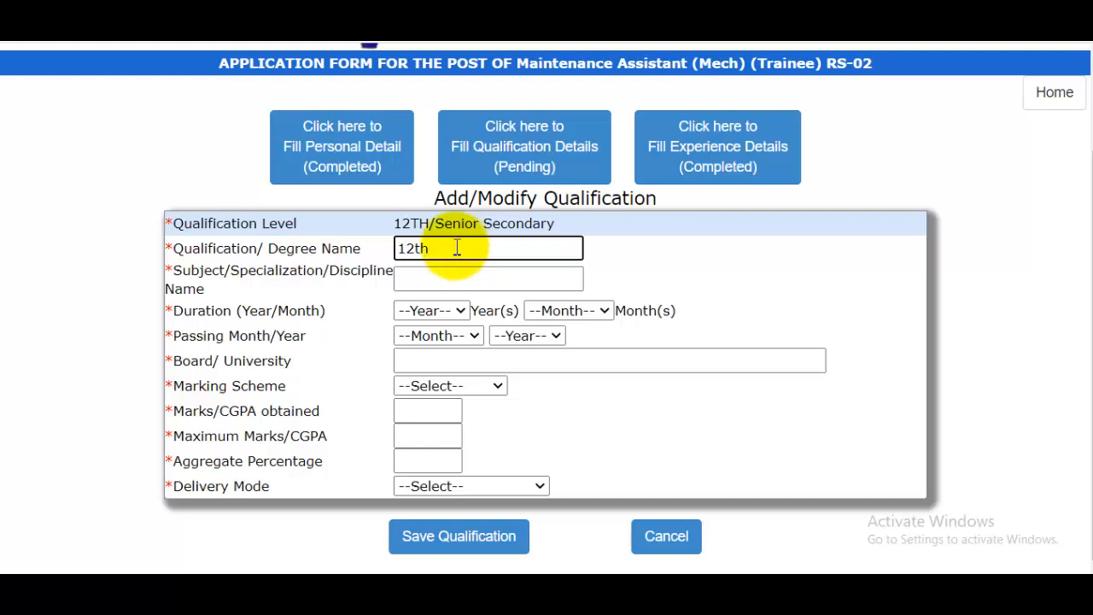
pyautogui.click(436, 277)
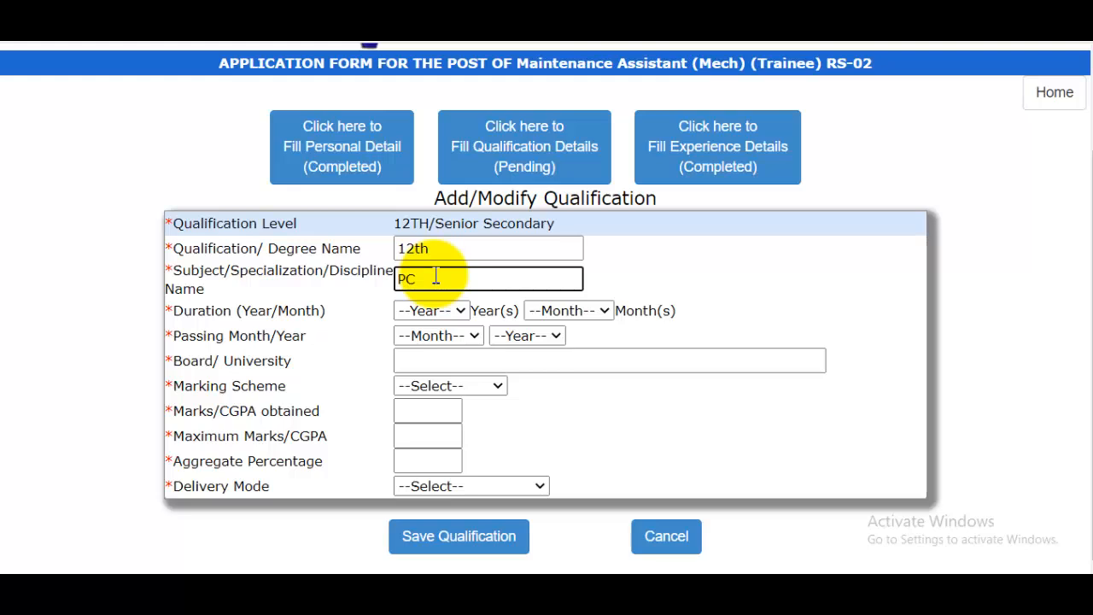
pyautogui.click(430, 311)
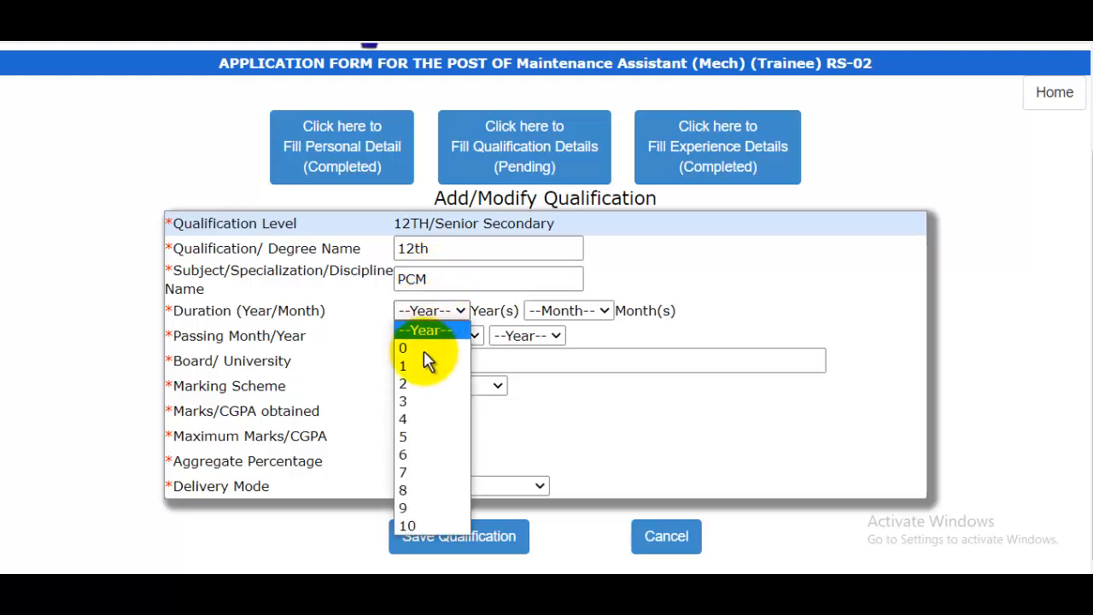
pyautogui.click(436, 381)
pyautogui.click(551, 313)
pyautogui.click(555, 346)
# - Set the passing date to Sep 2012 and the board to UP Board
pyautogui.click(444, 337)
pyautogui.click(435, 264)
pyautogui.click(531, 337)
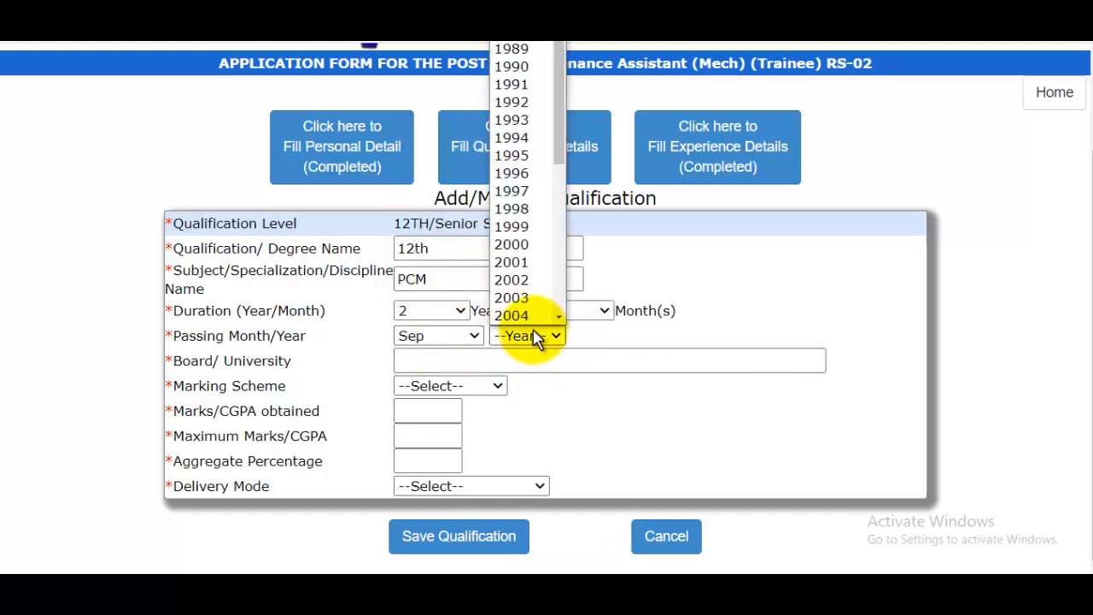
pyautogui.scroll(-6, 528, 201)
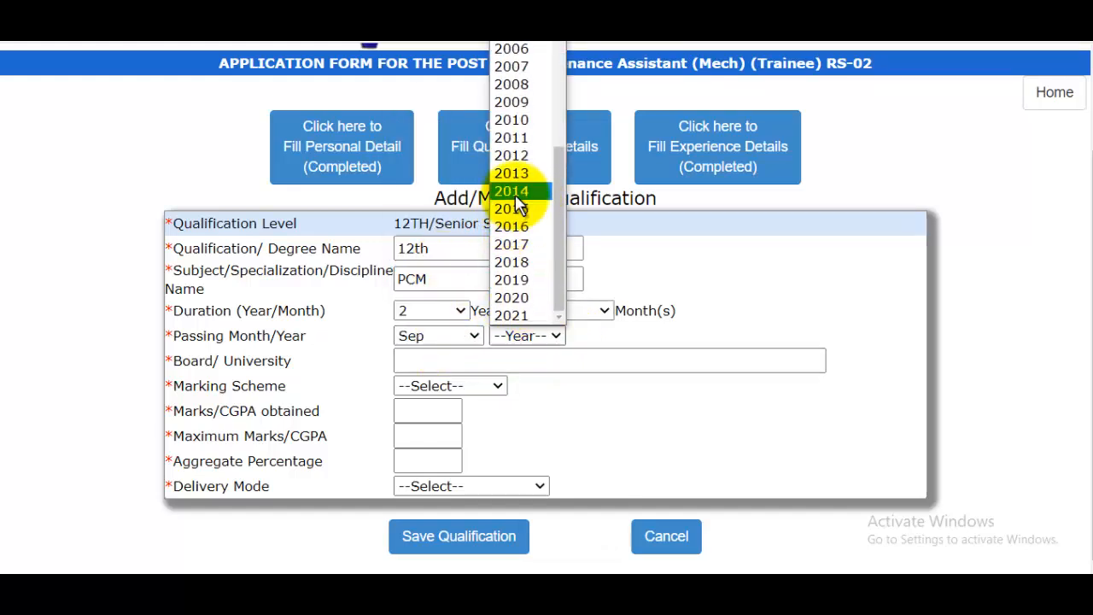
pyautogui.click(516, 155)
pyautogui.click(442, 361)
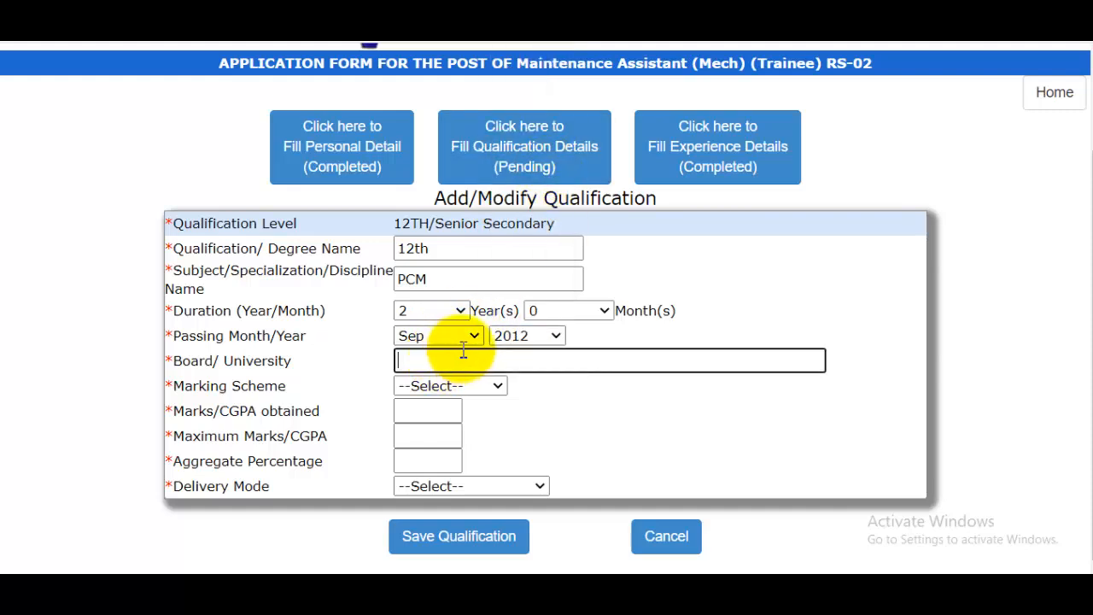
pyautogui.write('UP Board')
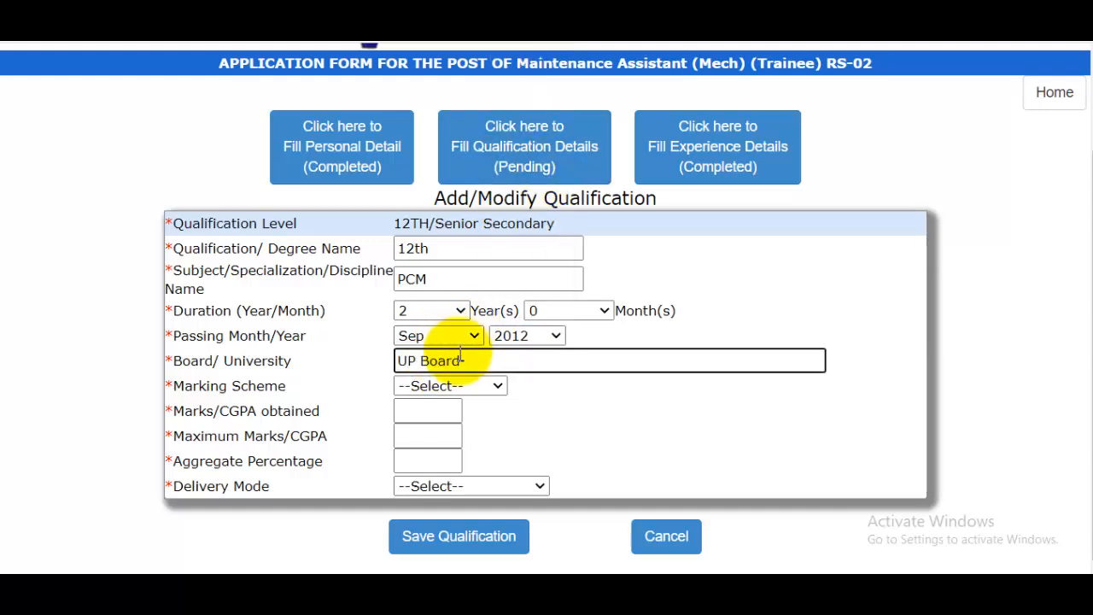
# - Record 480 of 500 marks, choose FULL TIME, and save the 12th entry
pyautogui.click(450, 386)
pyautogui.click(429, 422)
pyautogui.click(434, 410)
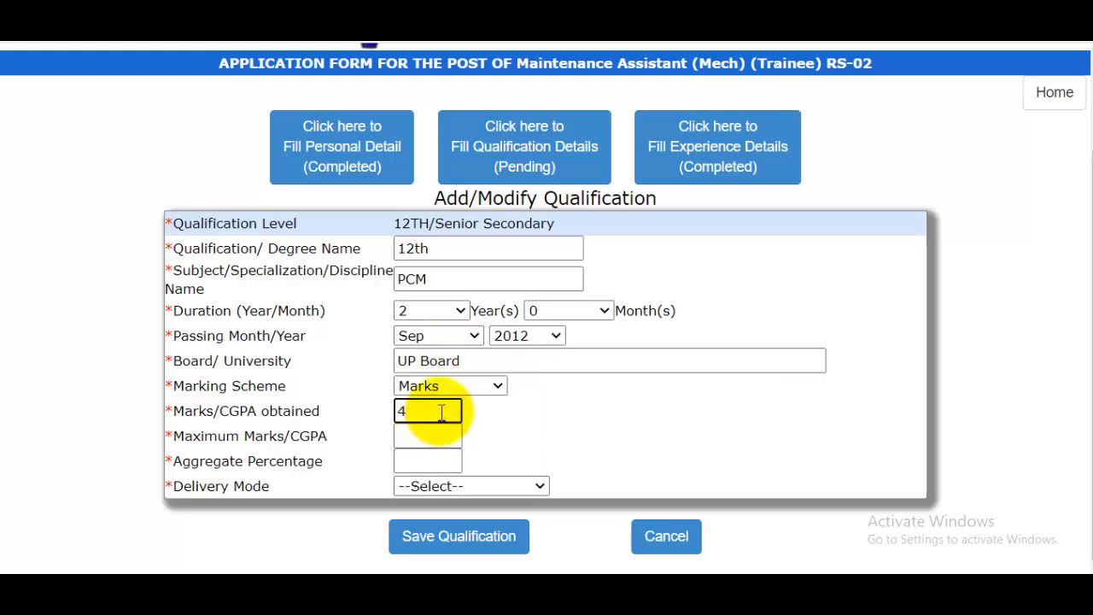
pyautogui.write('480')
pyautogui.click(442, 439)
pyautogui.write('50')
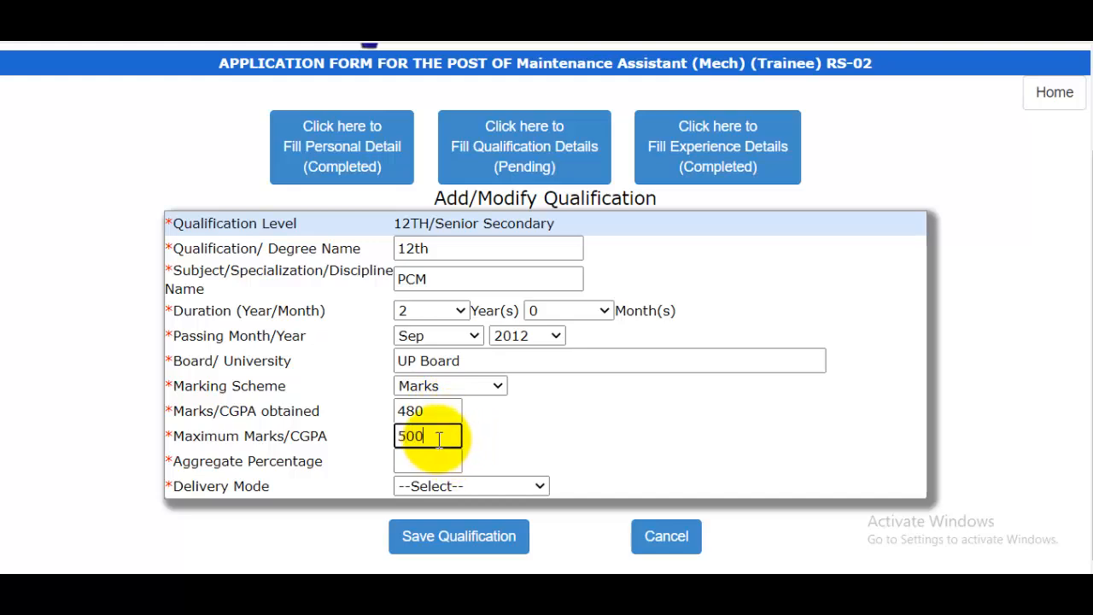
pyautogui.write('0')
pyautogui.click(463, 485)
pyautogui.click(453, 523)
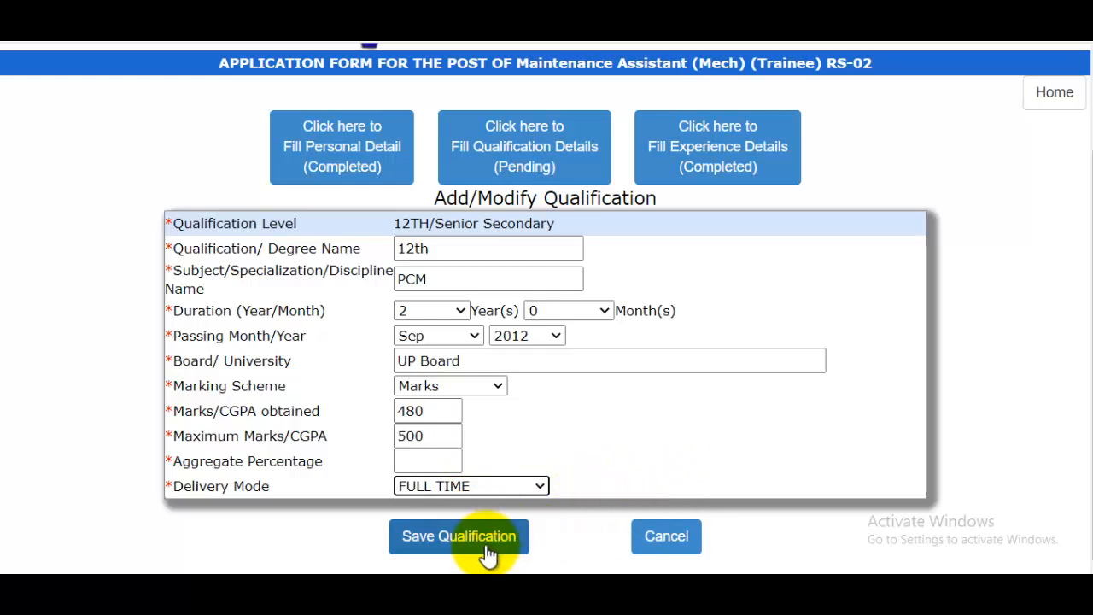
pyautogui.click(486, 547)
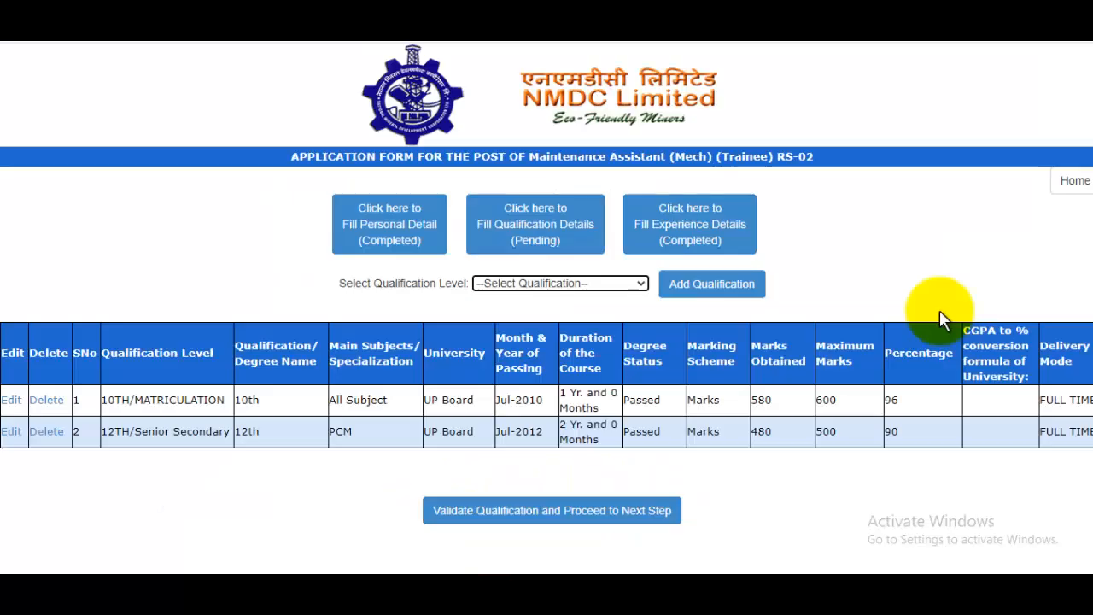
# - Select ITI as the qualification level and begin adding it
pyautogui.click(551, 284)
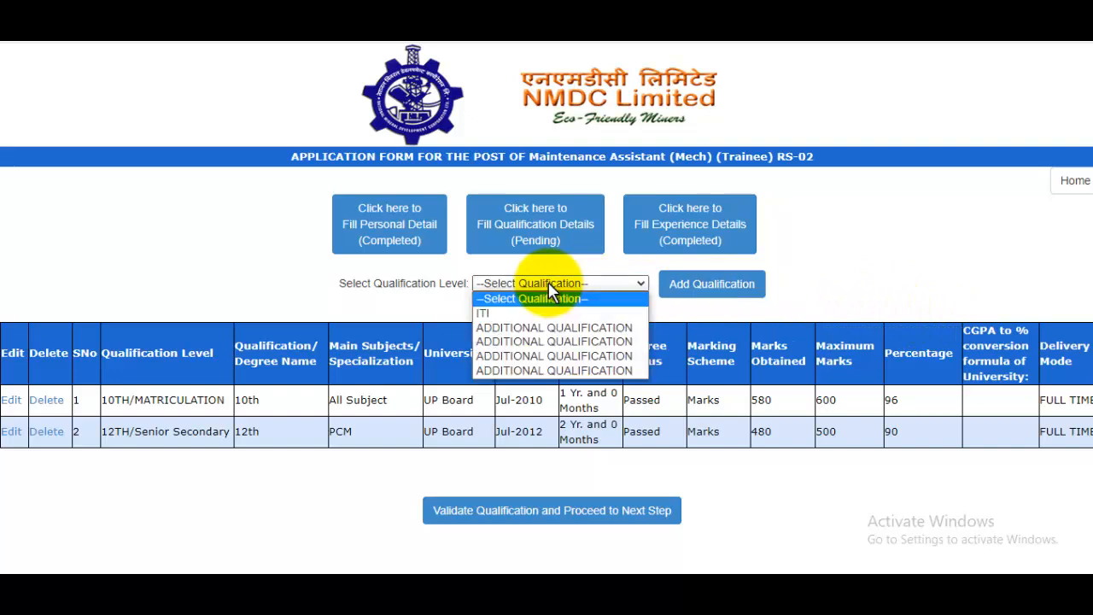
pyautogui.click(499, 309)
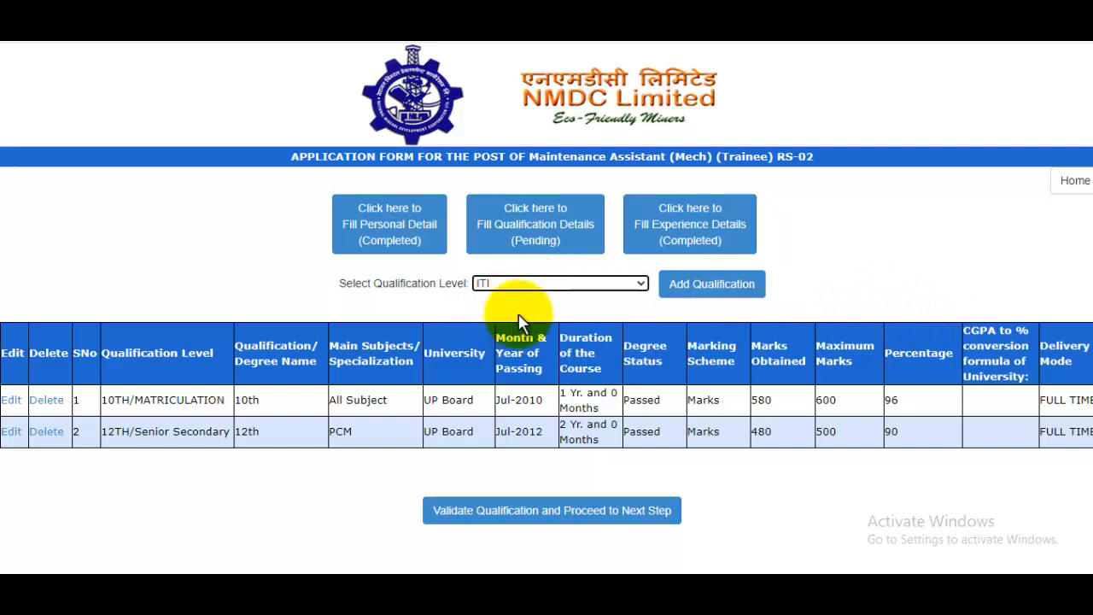
pyautogui.click(701, 289)
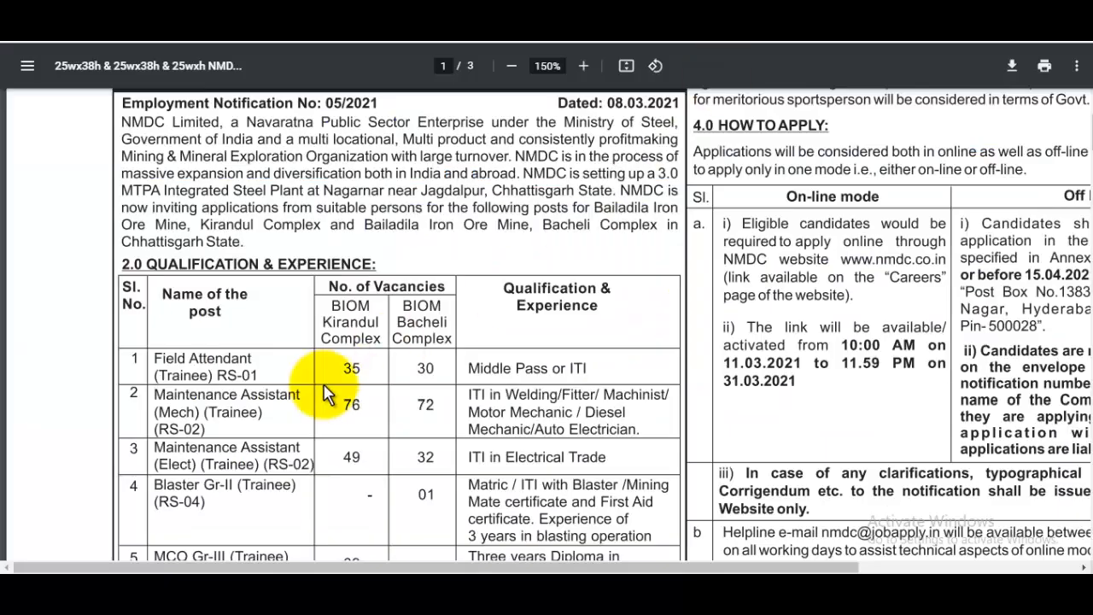
# - Scroll the NMDC notification PDF down to the posts and qualification requirements table
pyautogui.scroll(-2, 312, 390)
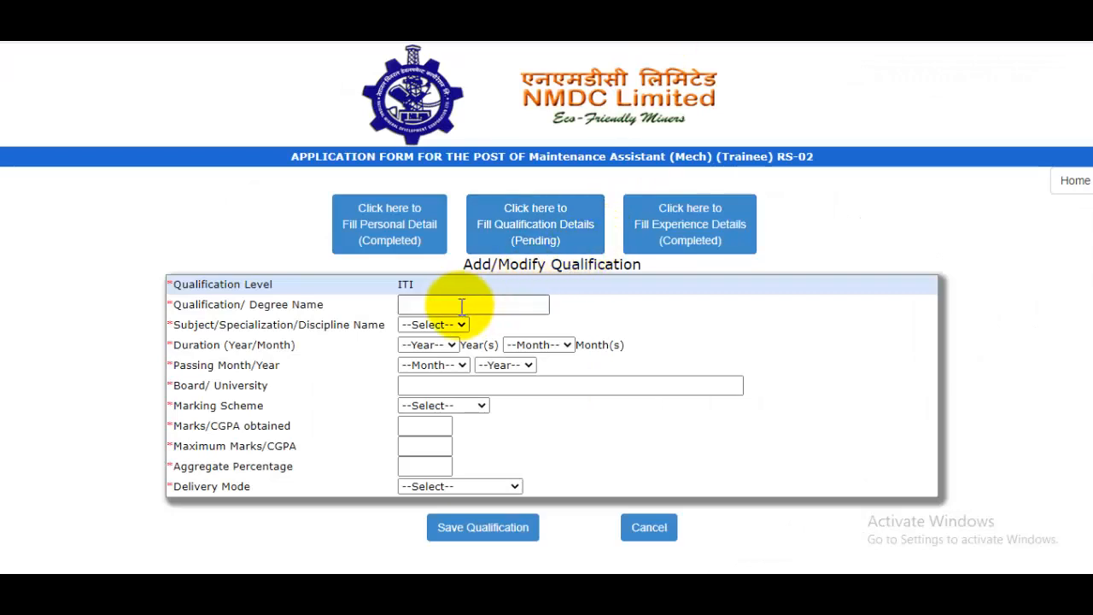
# - Zoom to 125%, enter ITI as degree name, and find the subject list empty
pyautogui.hotkey('ctrl', '+')
pyautogui.hotkey('ctrl', '+')
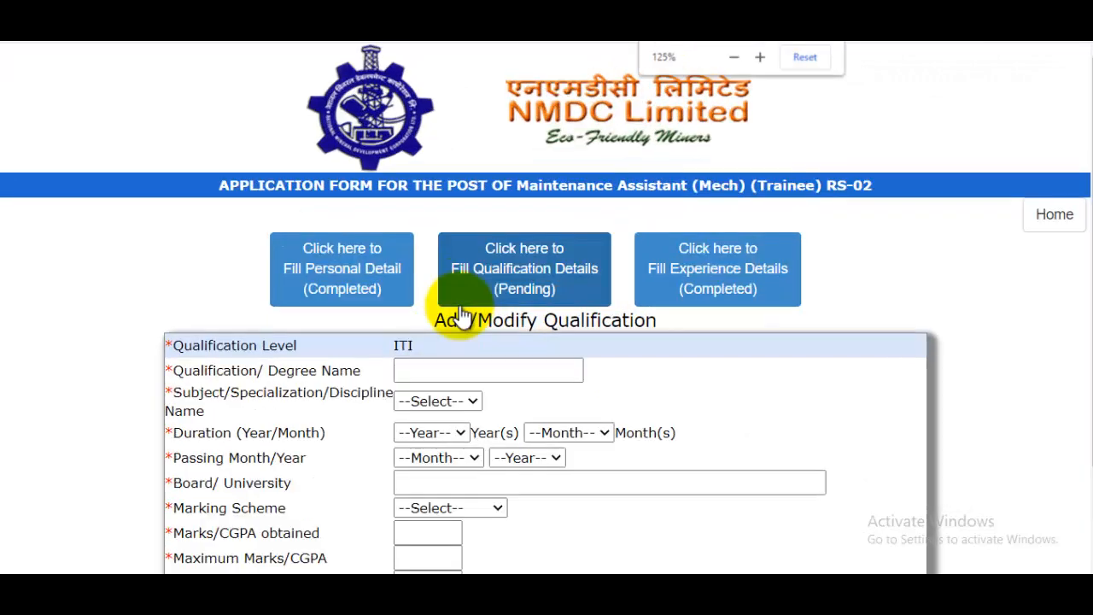
pyautogui.click(477, 369)
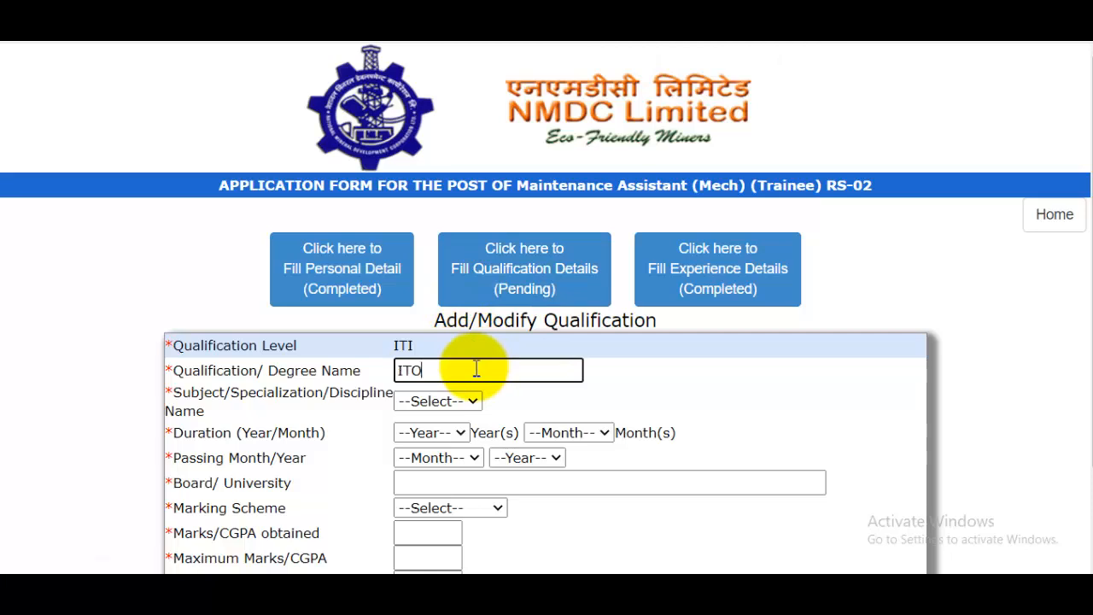
pyautogui.click(449, 400)
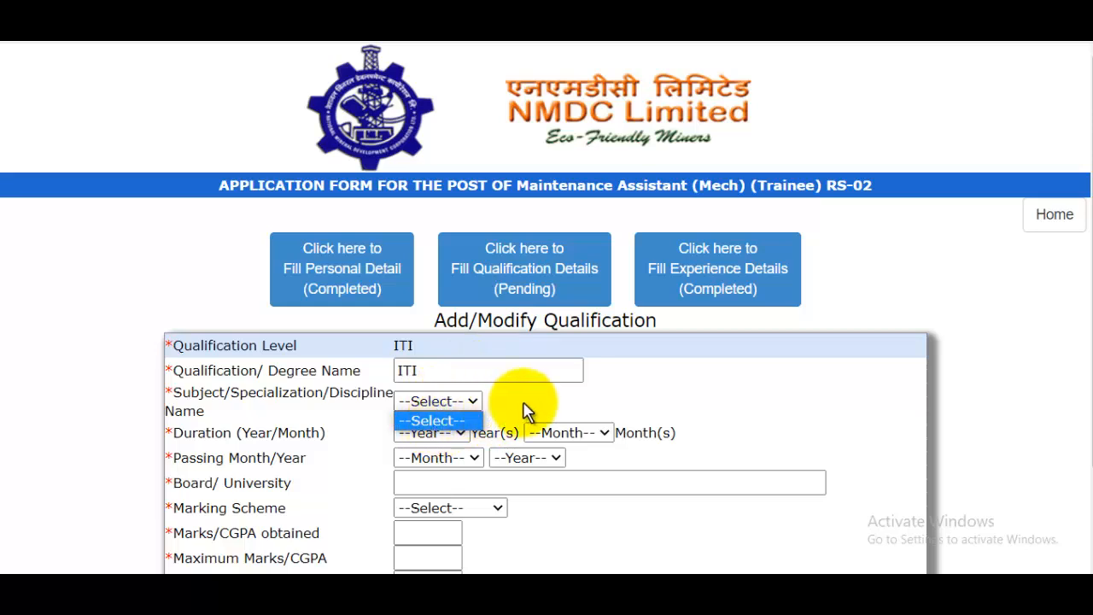
pyautogui.click(465, 419)
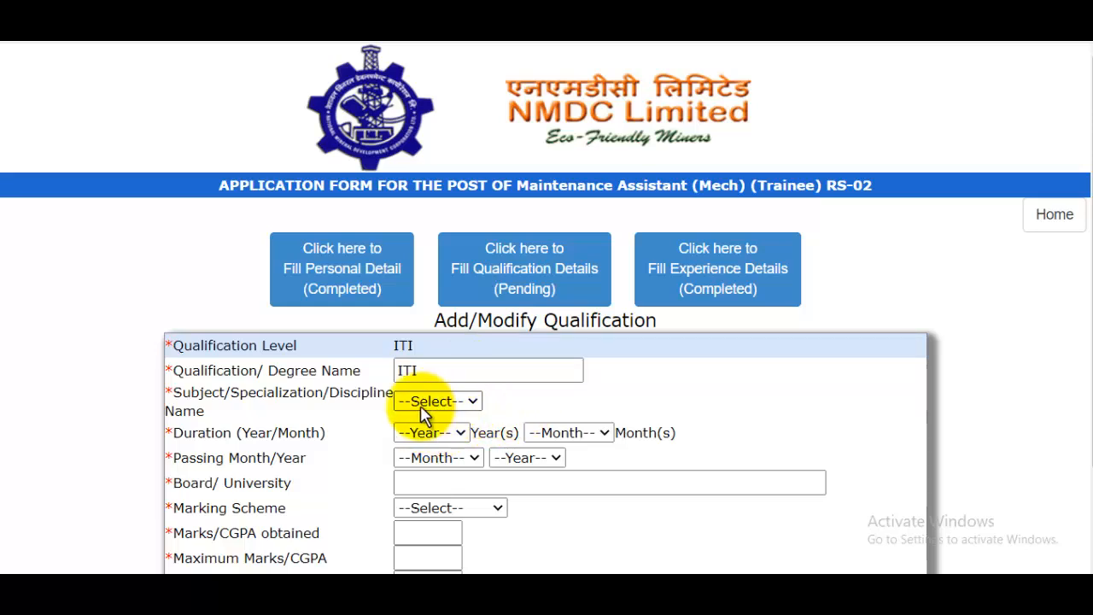
pyautogui.click(424, 408)
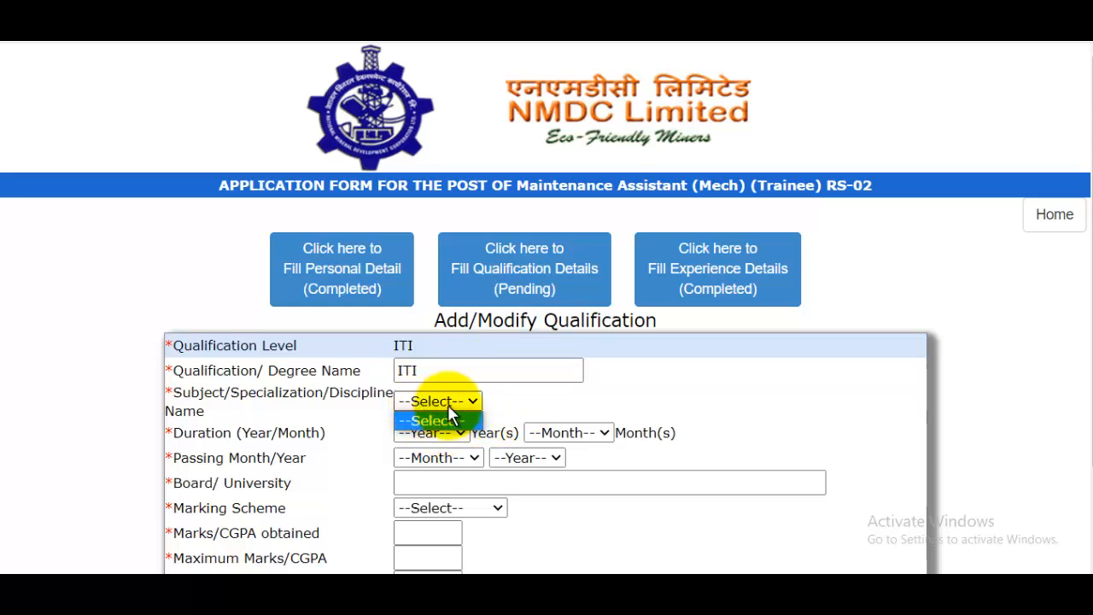
pyautogui.click(653, 401)
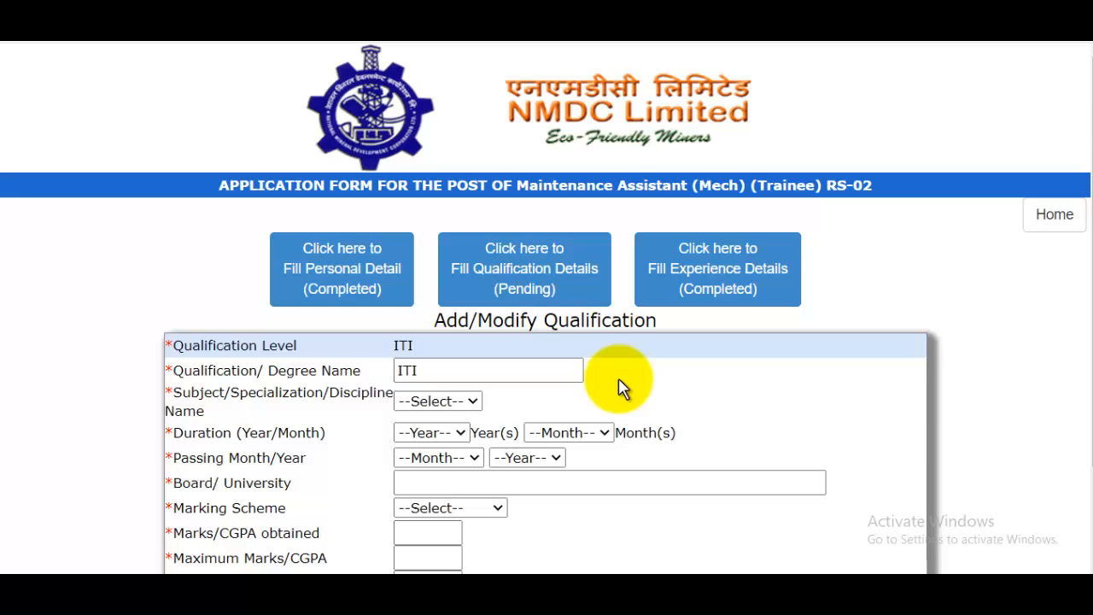
pyautogui.scroll(-1, 622, 384)
pyautogui.click(450, 319)
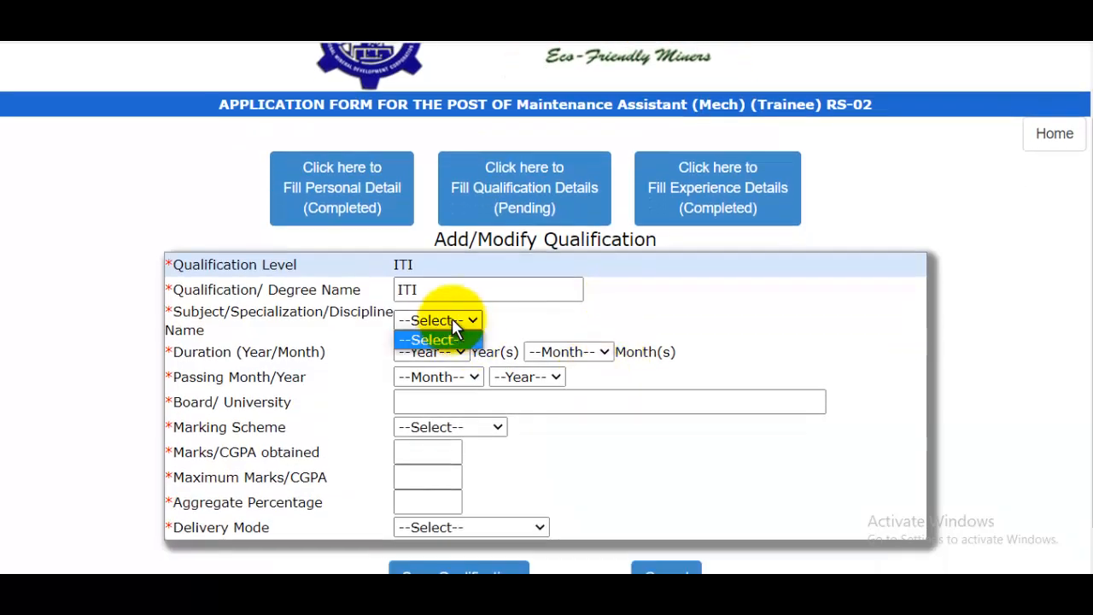
pyautogui.click(528, 325)
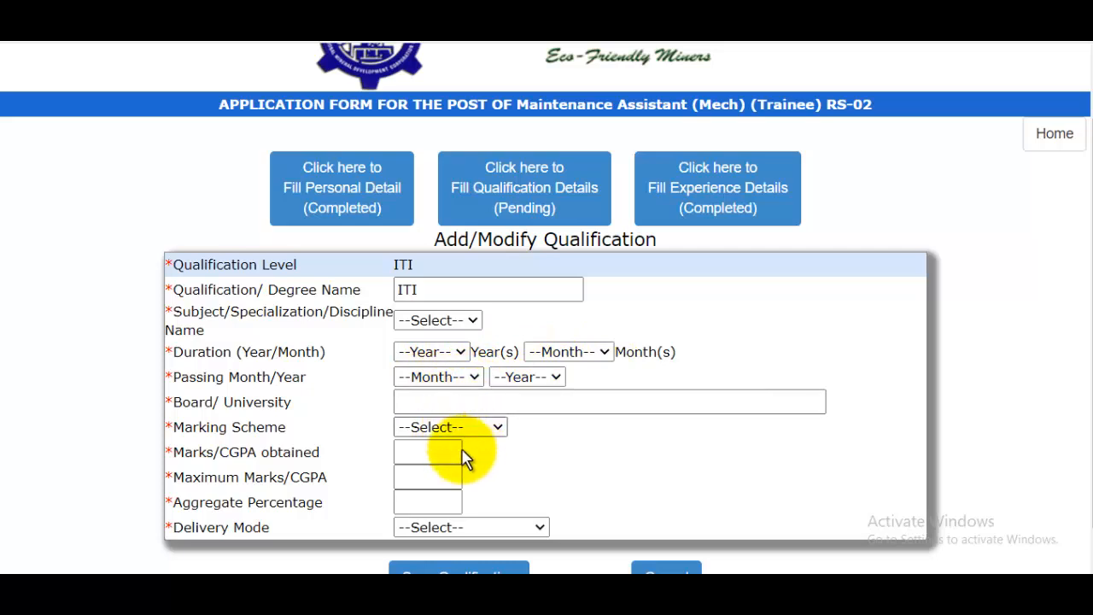
pyautogui.scroll(-1, 537, 447)
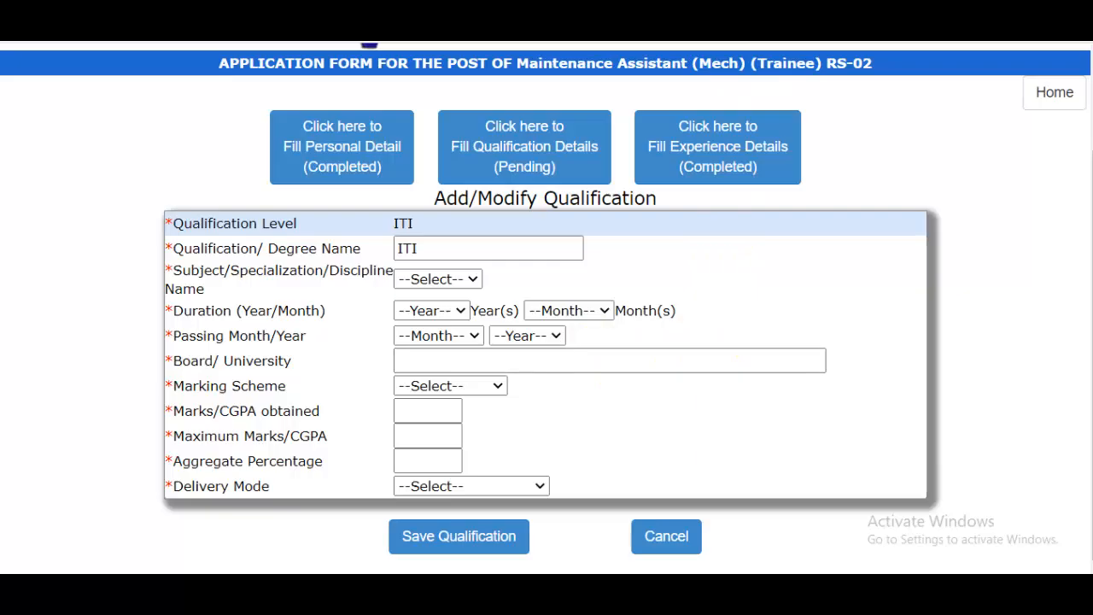
pyautogui.hotkey('ctrl', 'Tab')
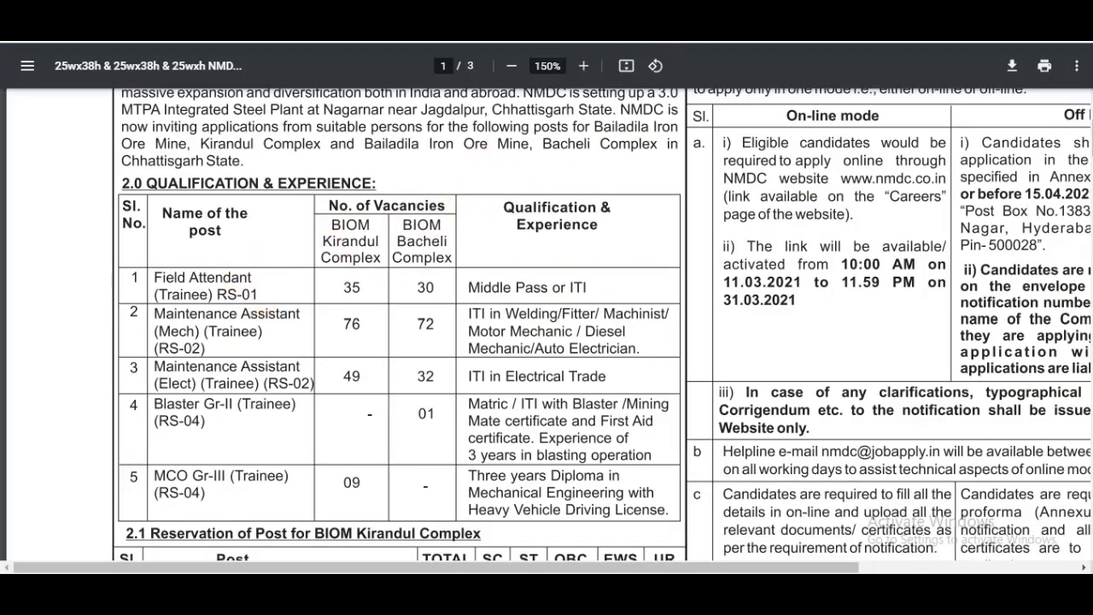
# - Return from the notification PDF to the Field Attendant (Trainee) RS-01 application form
pyautogui.hotkey('ctrl', 'shift', 'Tab')
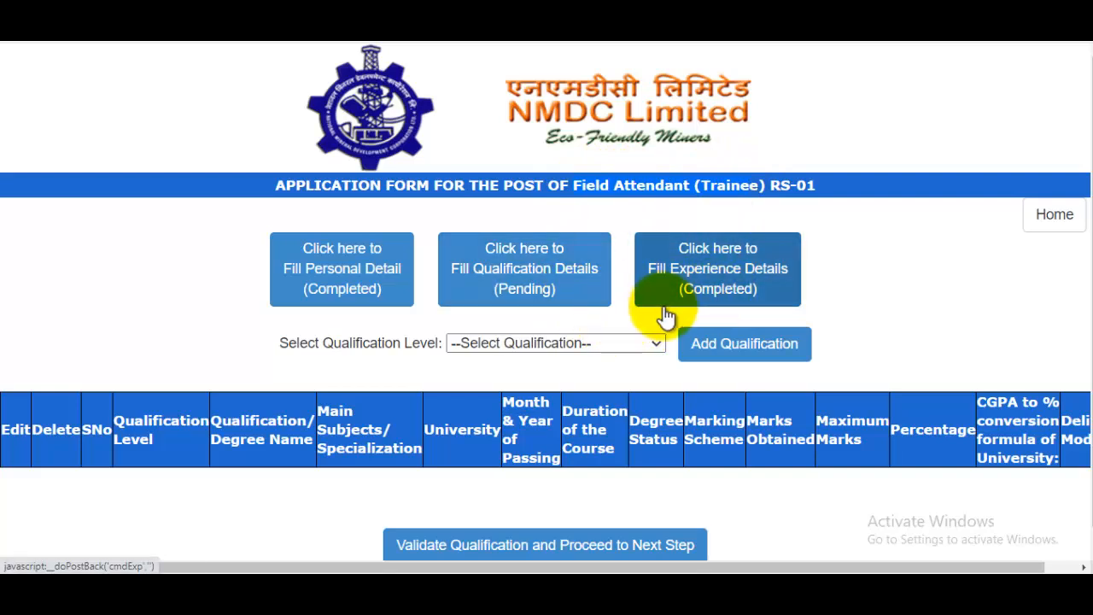
# - Start a Middle Pass qualification entry with degree name 8th
pyautogui.click(562, 345)
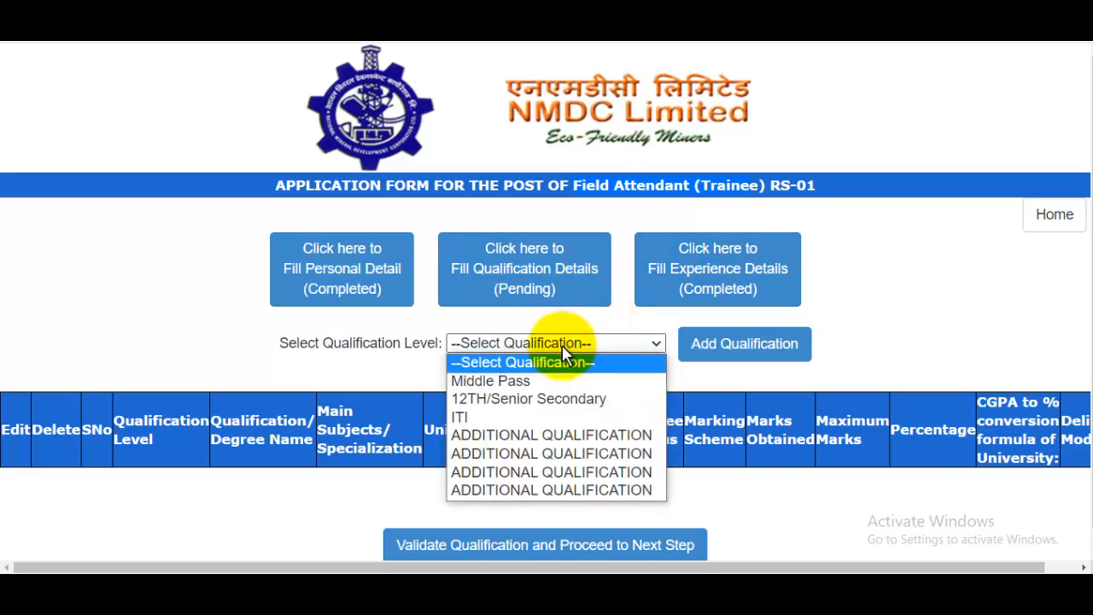
pyautogui.click(524, 381)
pyautogui.click(725, 355)
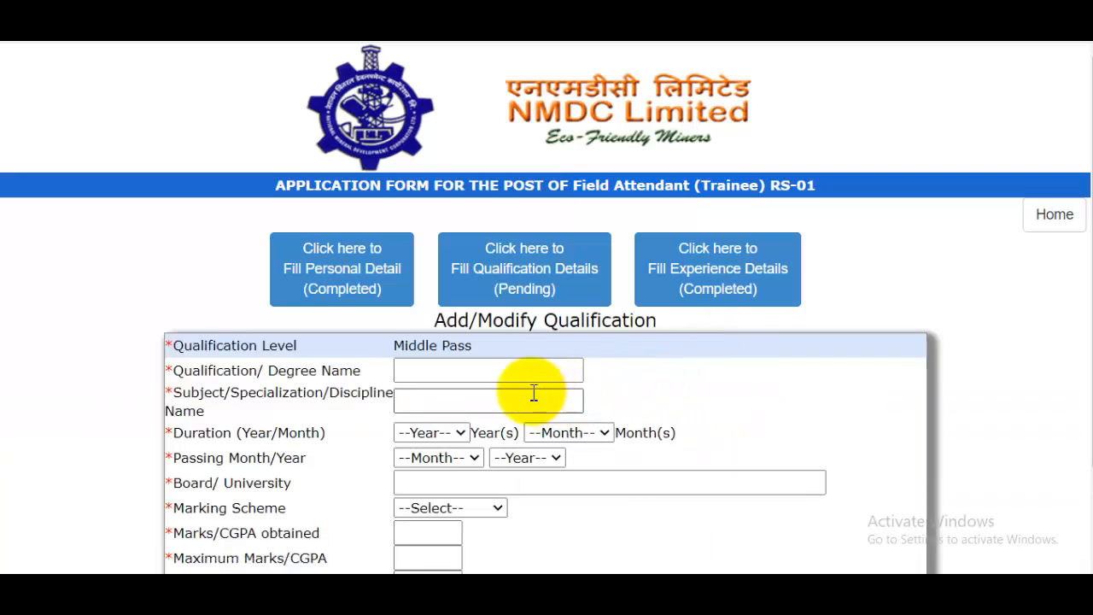
pyautogui.click(456, 370)
pyautogui.write('8th')
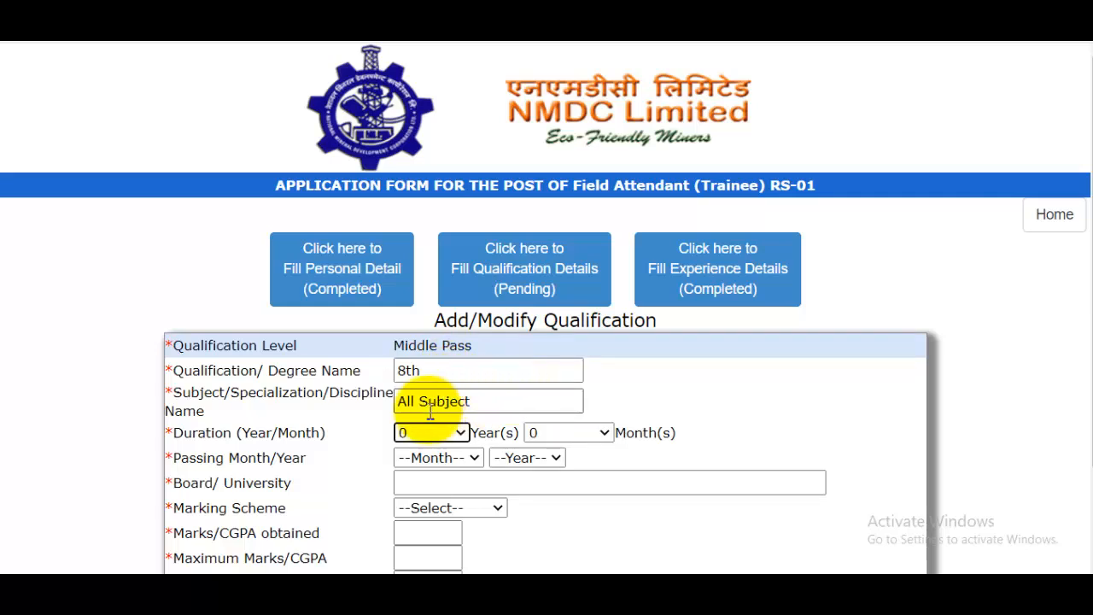
# - Set the subject to All Subject and the duration to 8 years 0 months
pyautogui.click(501, 401)
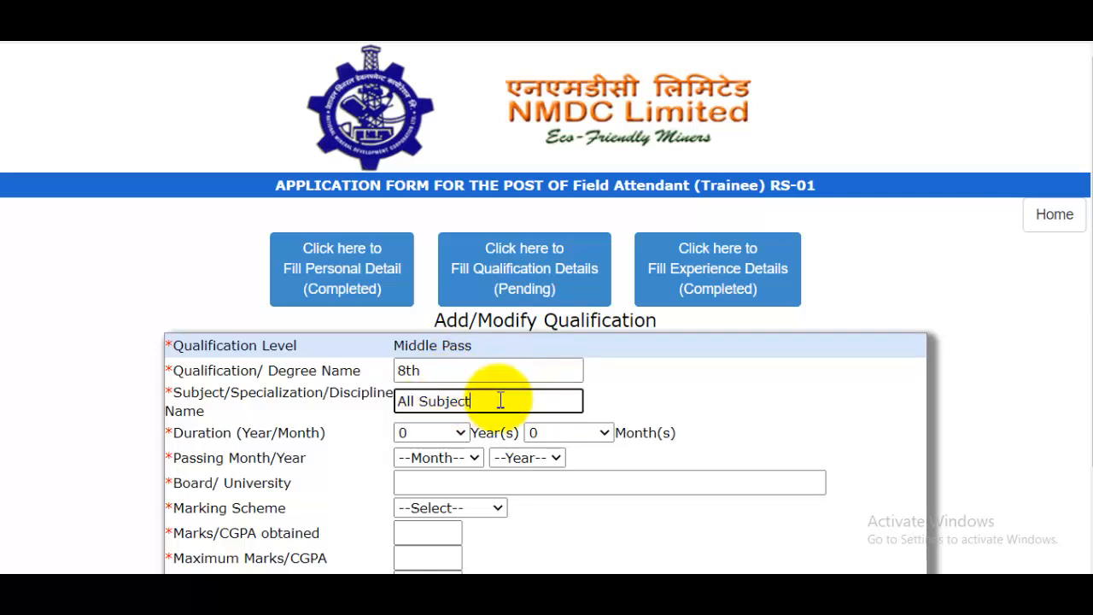
pyautogui.scroll(-1, 461, 359)
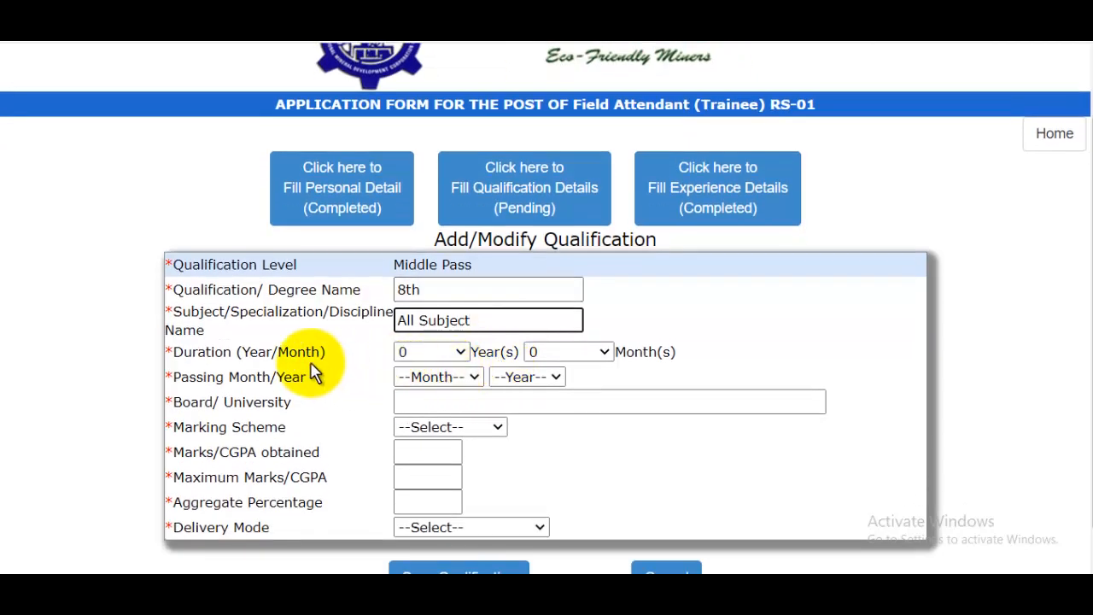
pyautogui.click(438, 353)
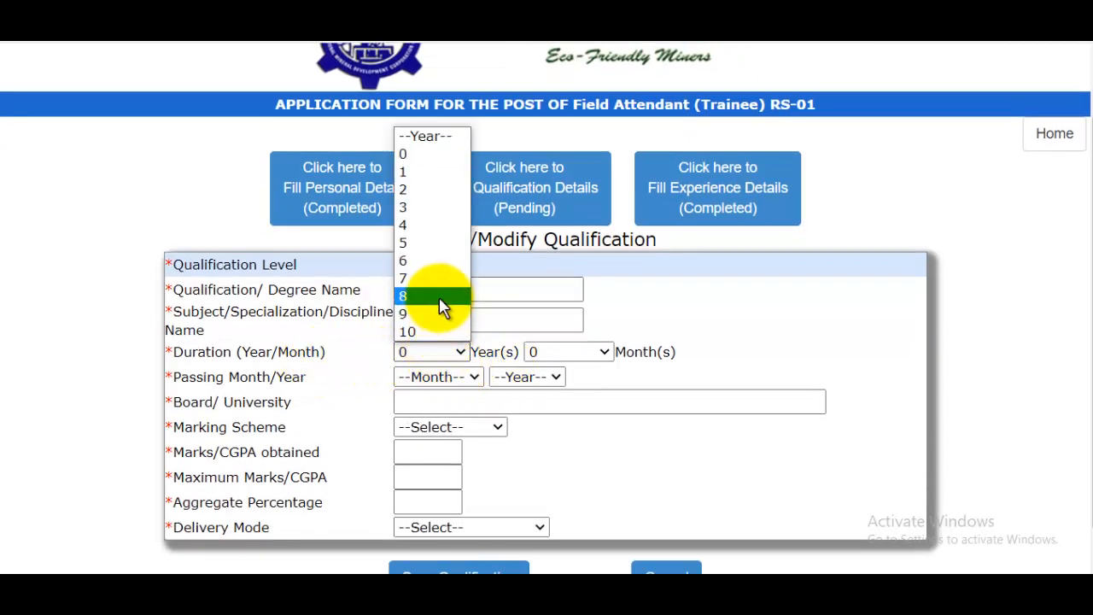
pyautogui.click(429, 296)
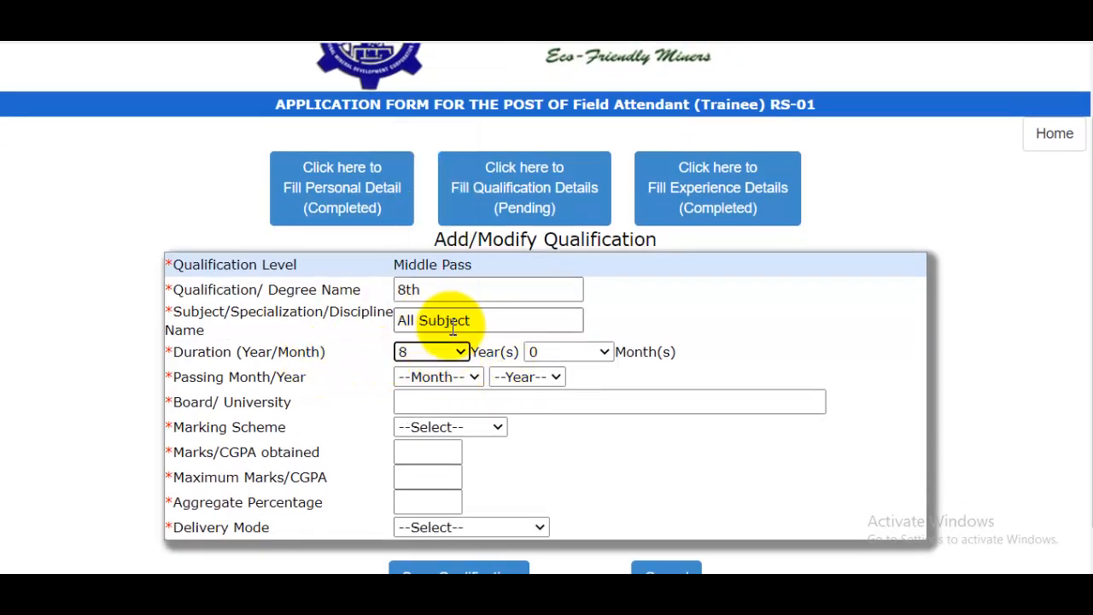
pyautogui.click(559, 353)
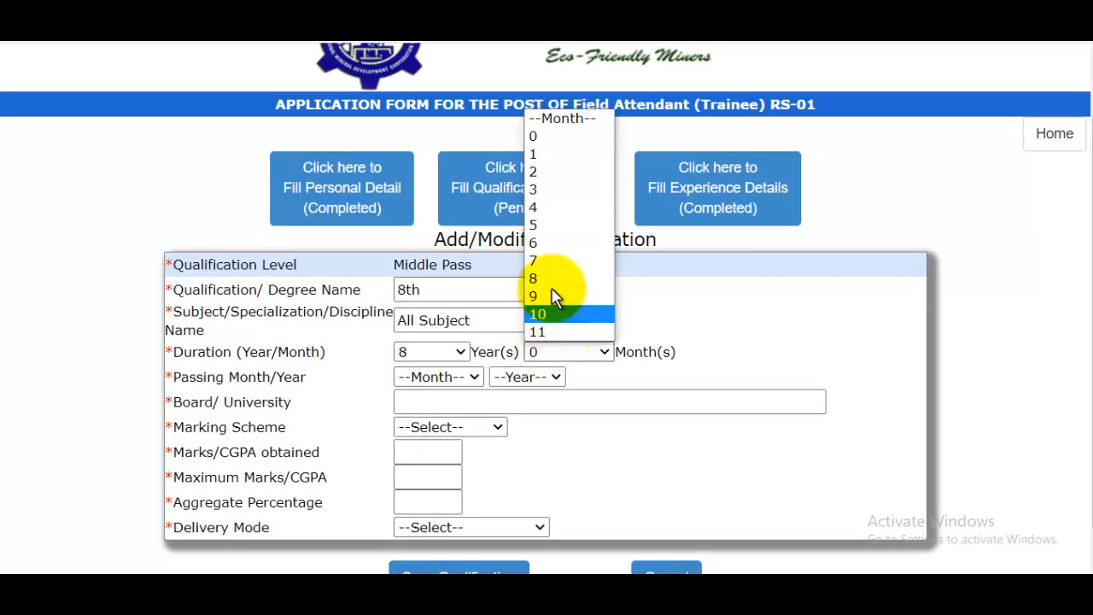
pyautogui.click(539, 138)
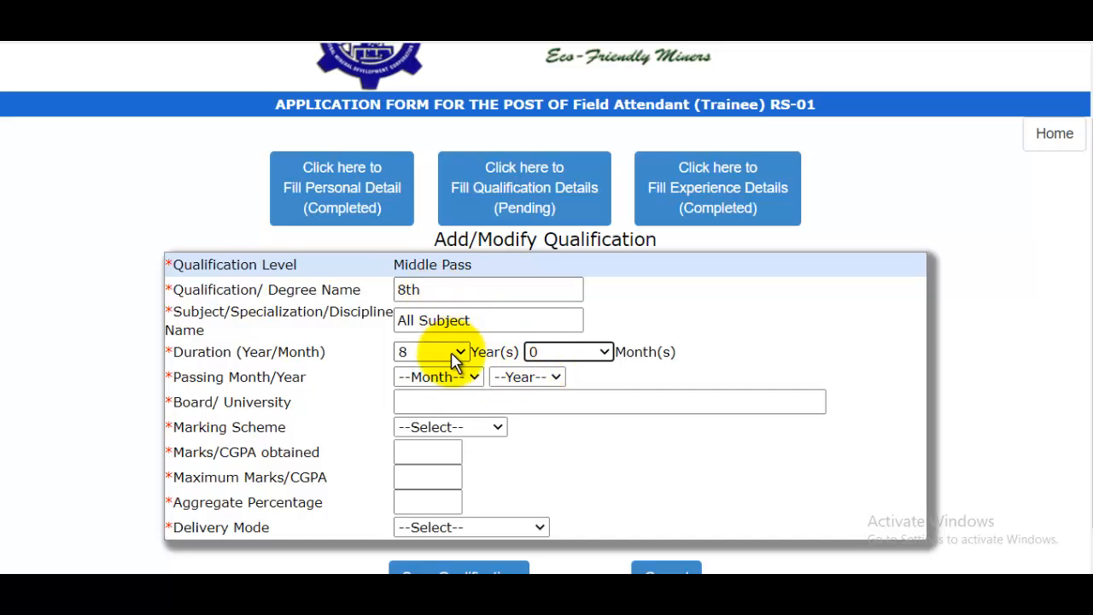
# - Keep the 8-year duration and set the passing date to Aug 2007
pyautogui.click(445, 298)
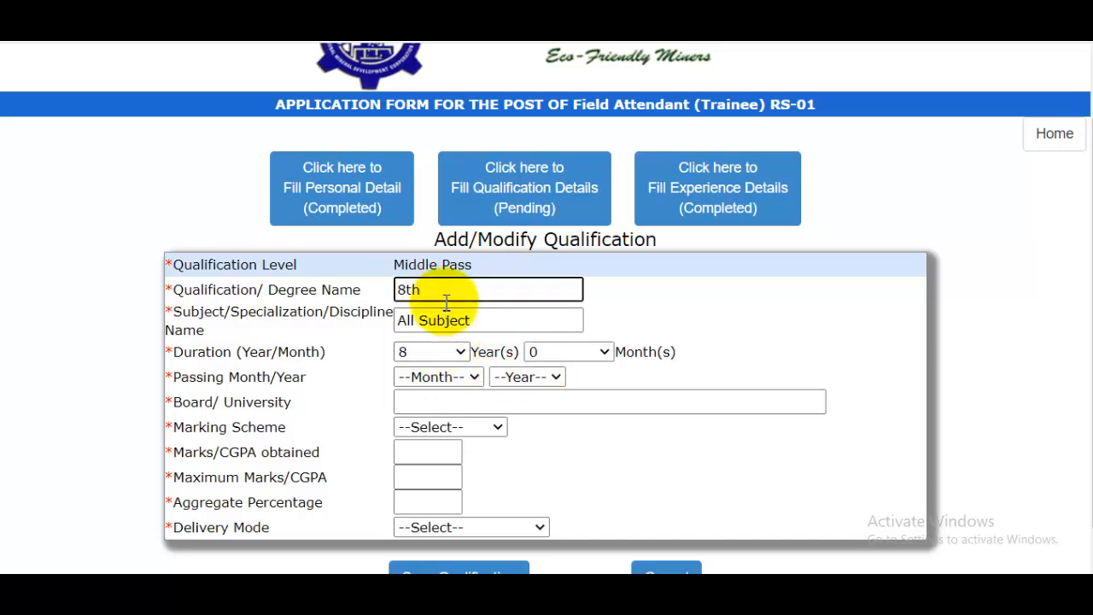
pyautogui.click(438, 354)
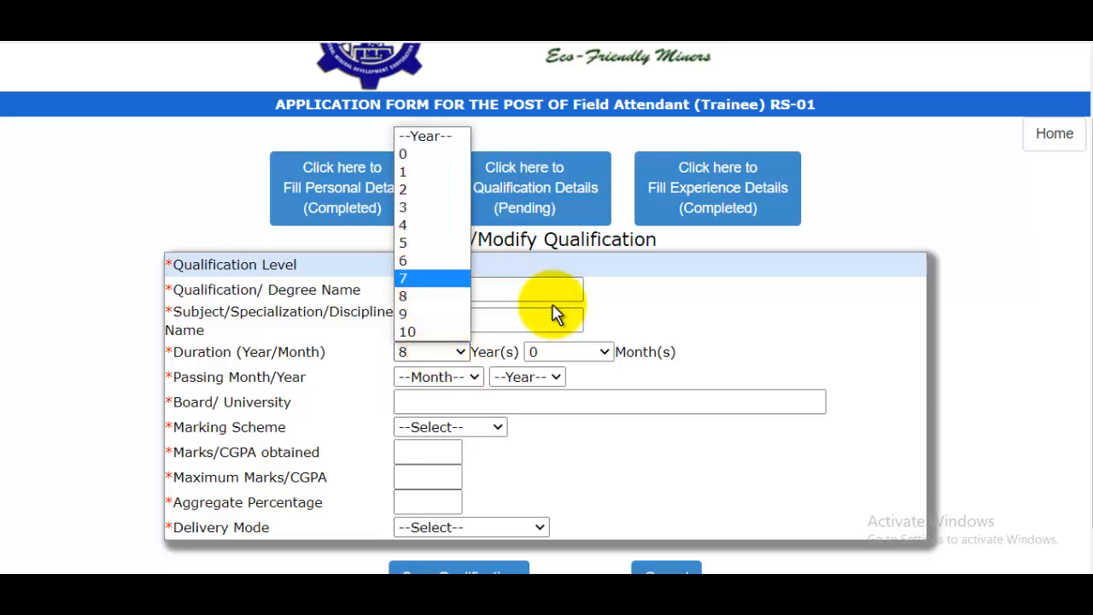
pyautogui.click(699, 327)
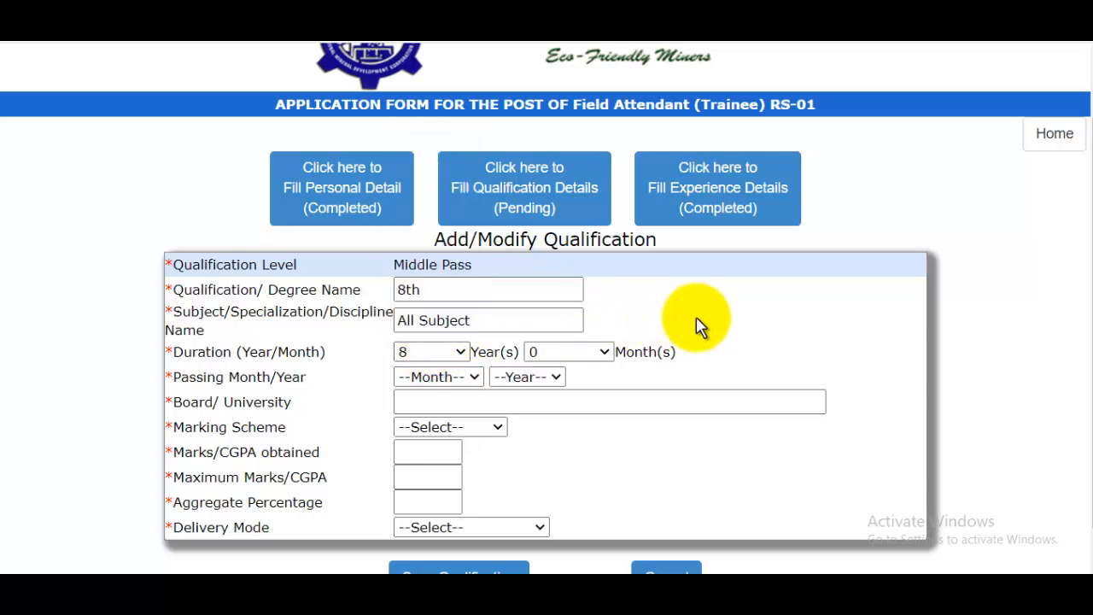
pyautogui.click(449, 378)
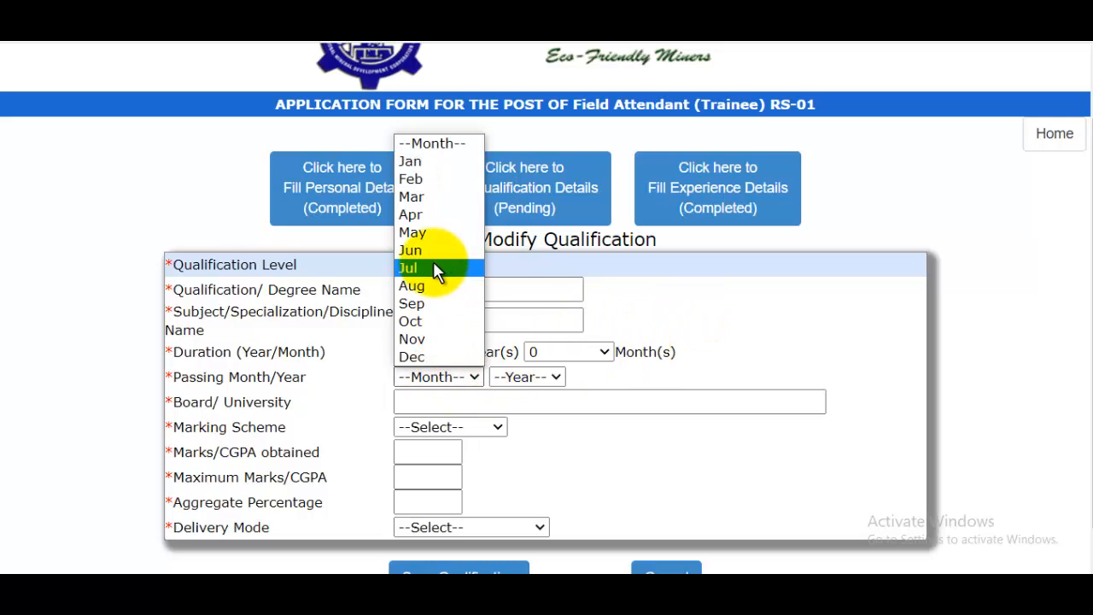
pyautogui.click(414, 285)
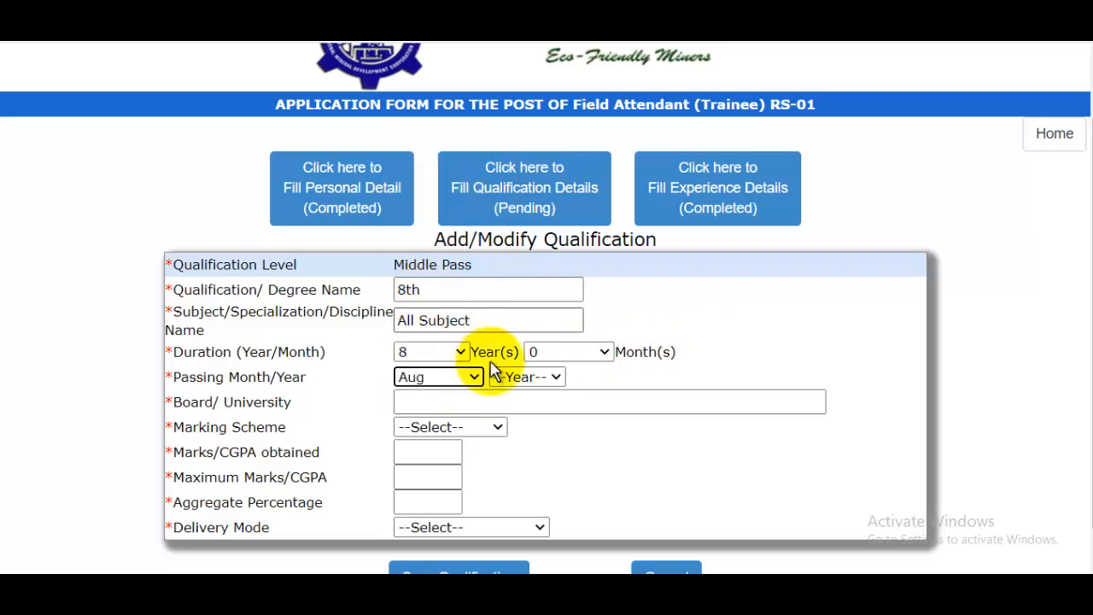
pyautogui.click(499, 378)
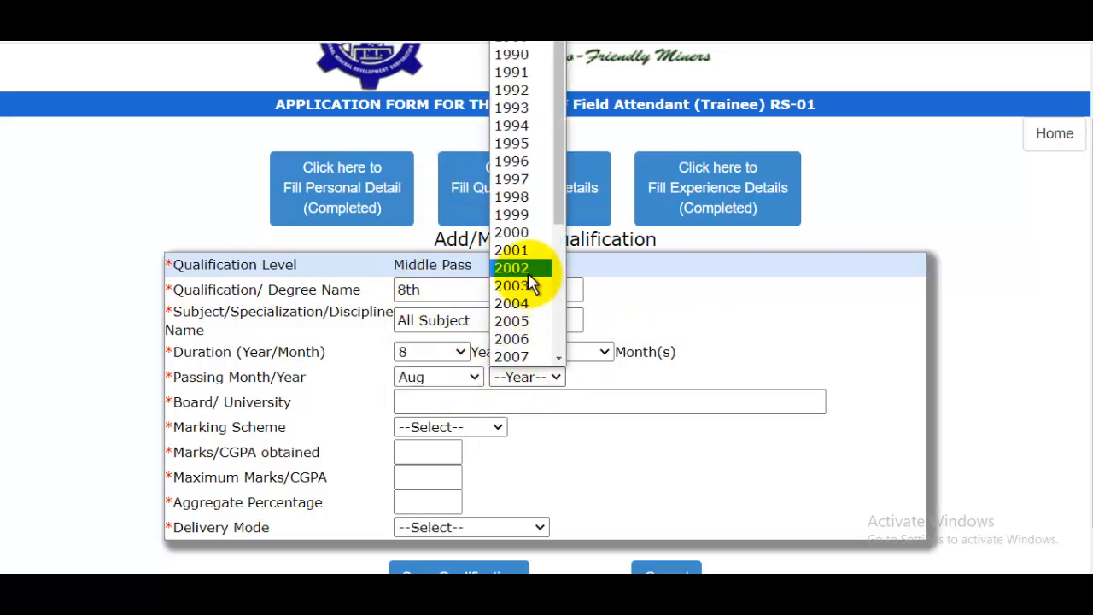
pyautogui.click(511, 357)
# - Enter UP Board with Marks scheme: 580 of 600, 96% aggregate
pyautogui.click(497, 403)
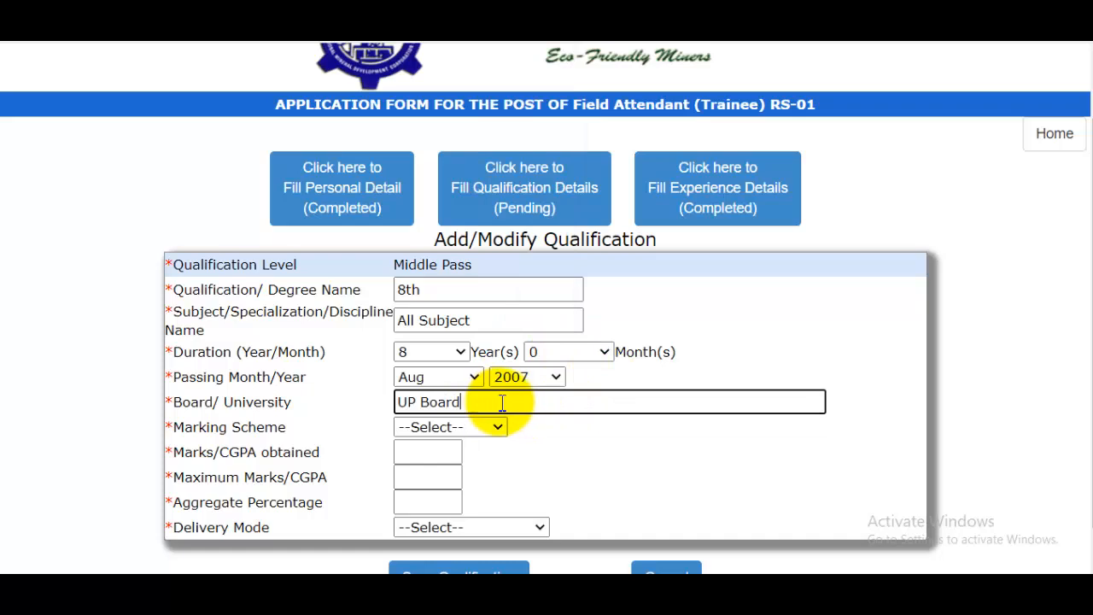
pyautogui.click(488, 426)
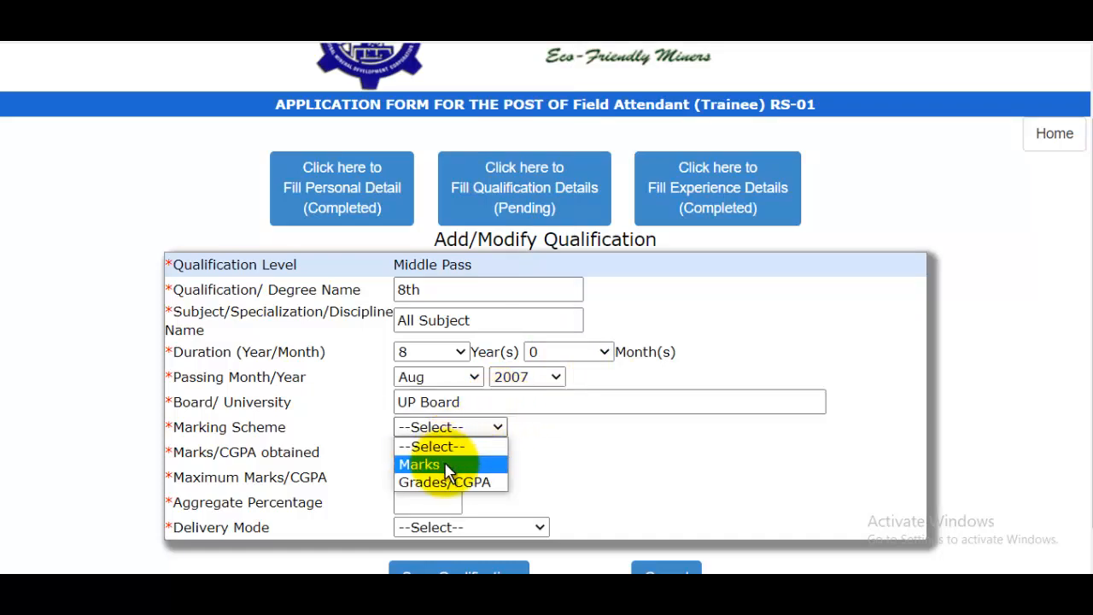
pyautogui.click(444, 457)
pyautogui.click(442, 454)
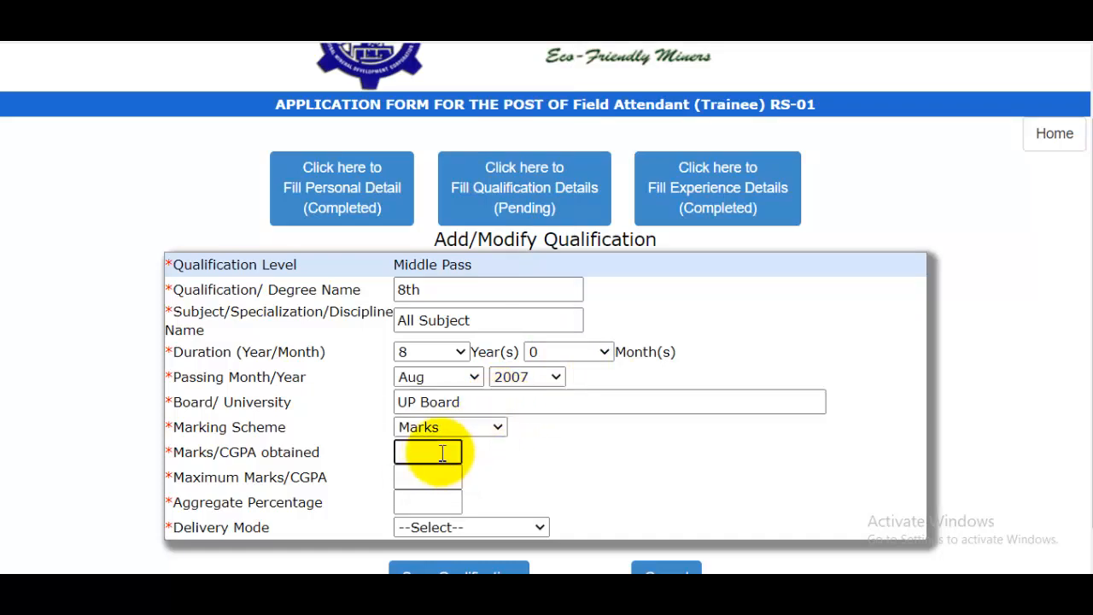
pyautogui.write('580')
pyautogui.click(422, 477)
pyautogui.write('600')
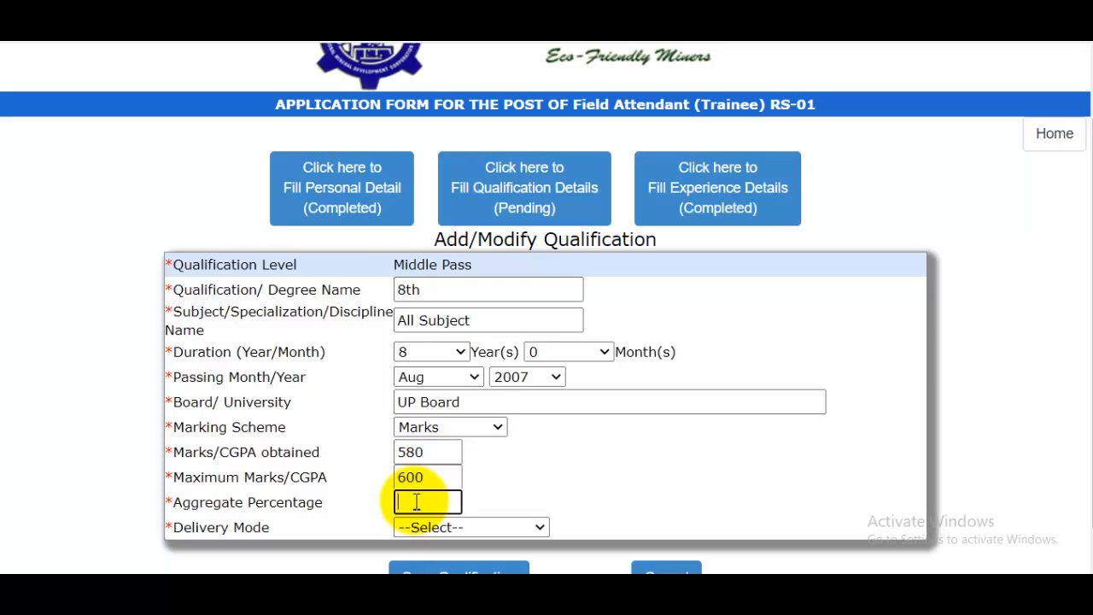
pyautogui.click(495, 504)
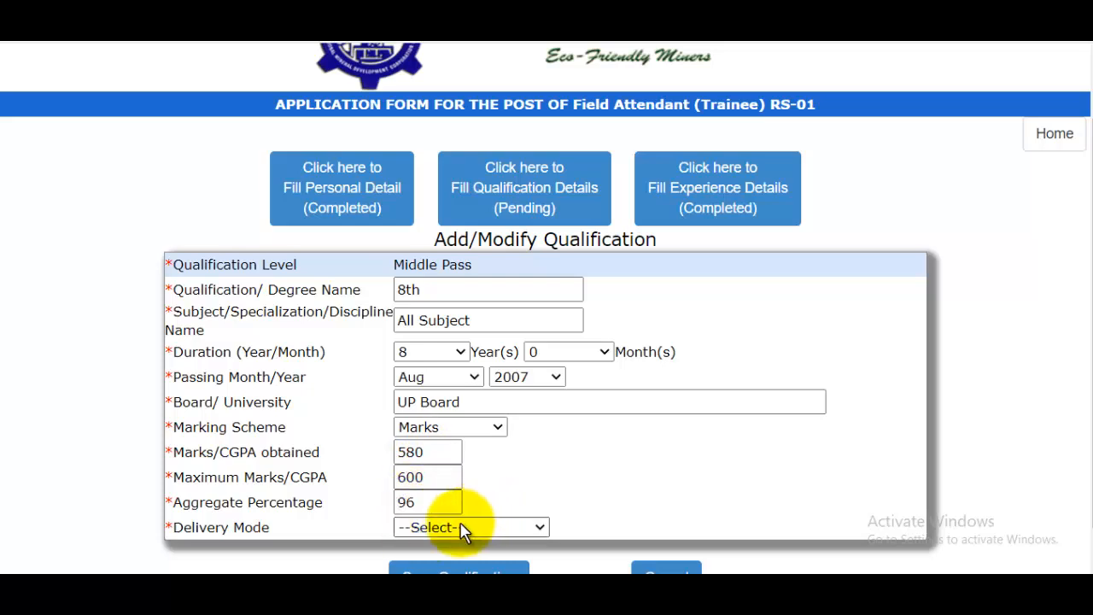
# - Set the delivery mode to FULL TIME and save the Middle Pass qualification
pyautogui.click(464, 527)
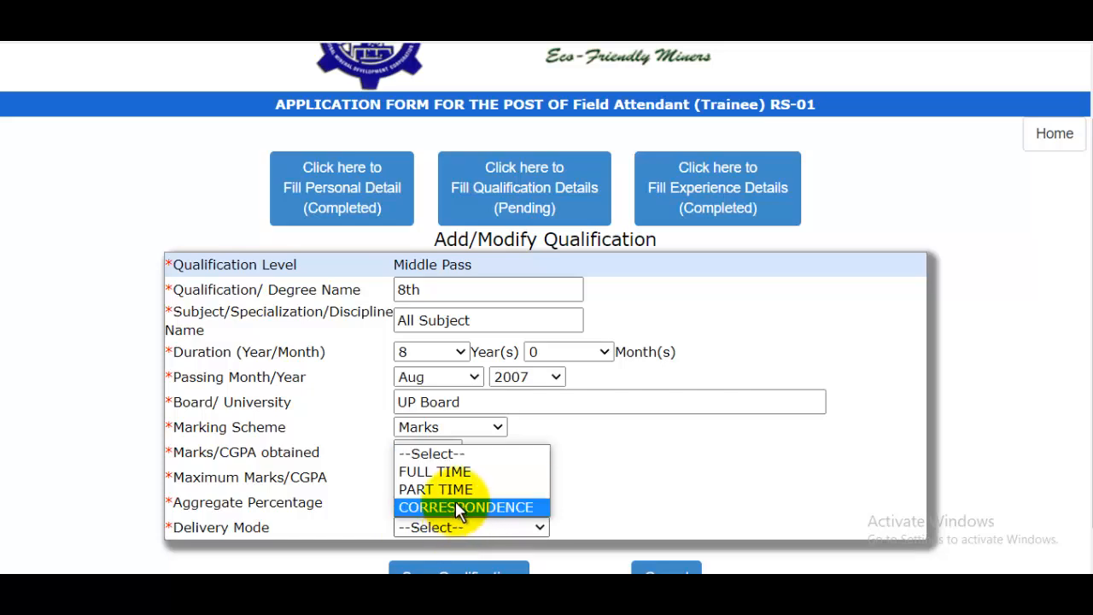
pyautogui.click(450, 474)
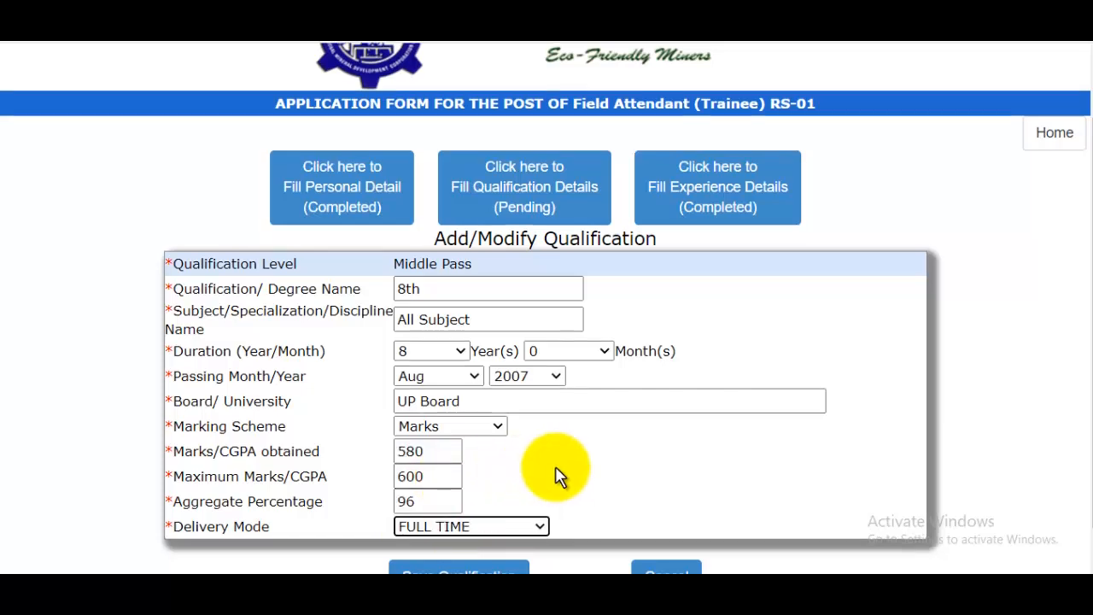
pyautogui.scroll(-1, 556, 476)
pyautogui.click(462, 537)
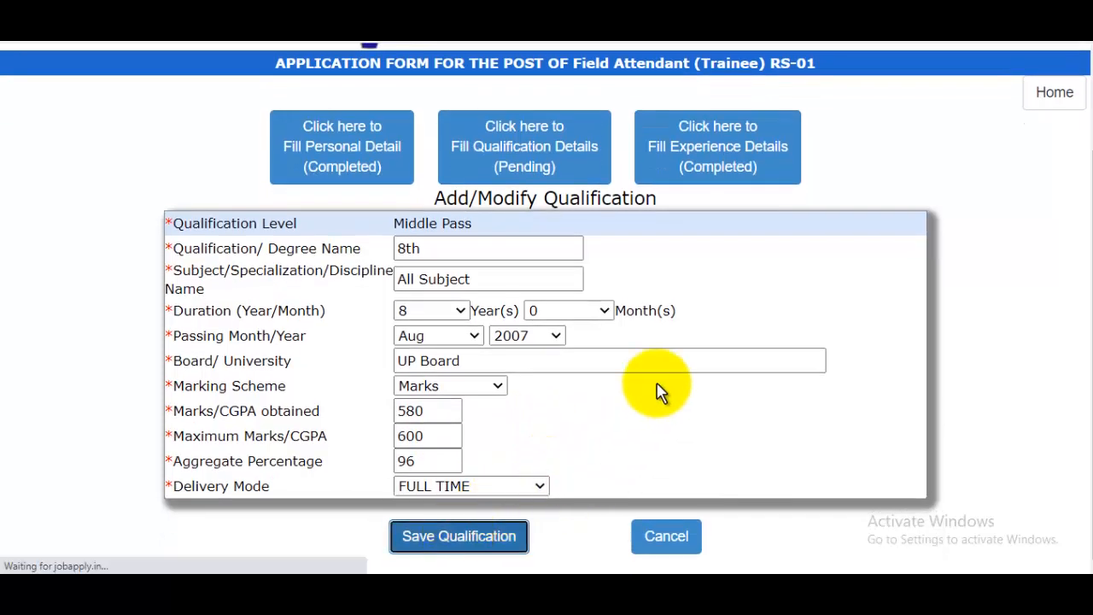
# - Return to the qualification table, then validate it and proceed to experience details
pyautogui.click(557, 188)
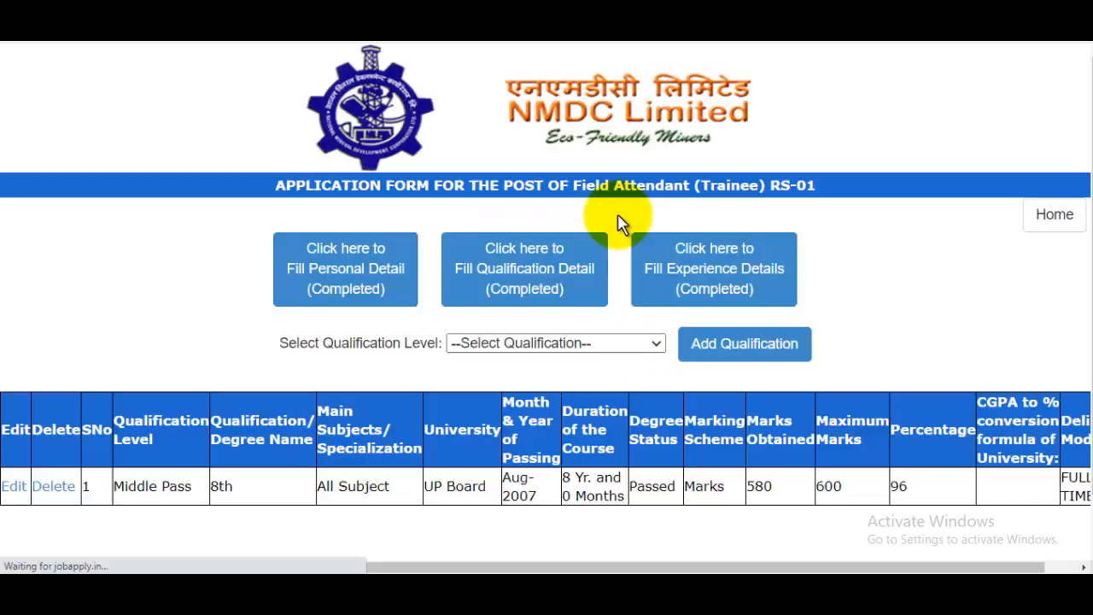
pyautogui.scroll(-1, 654, 329)
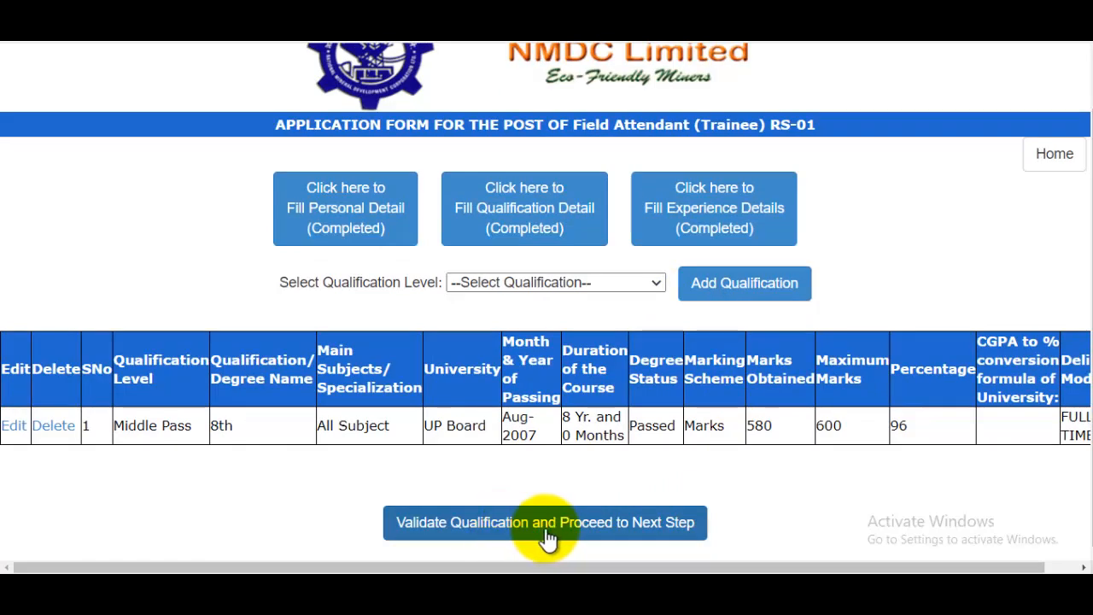
pyautogui.click(578, 540)
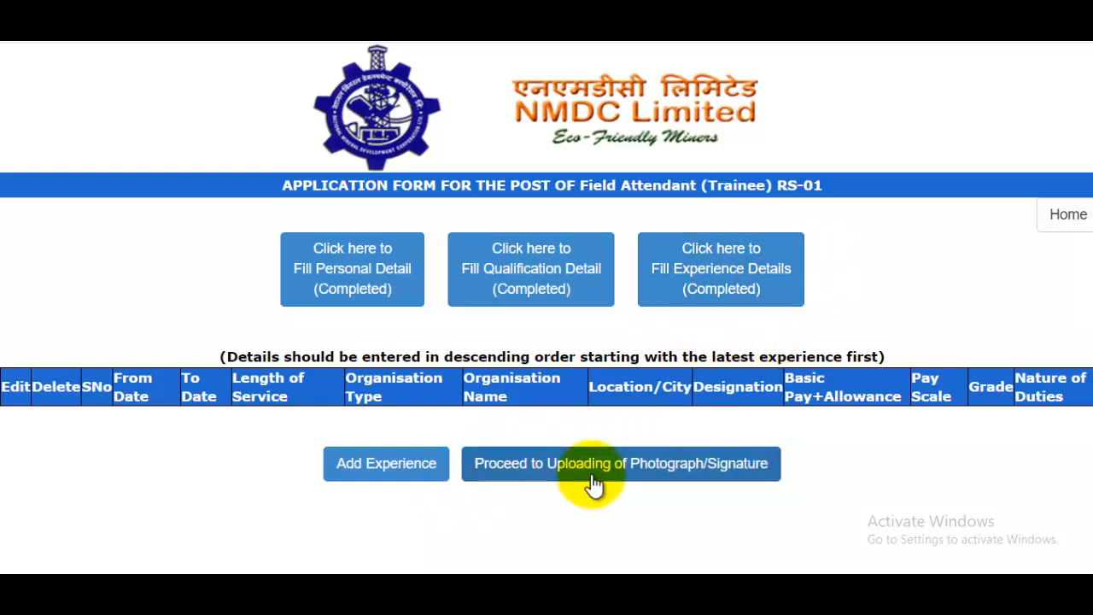
# - Proceed to the photograph and signature upload page and scroll to the photo upload
pyautogui.click(678, 477)
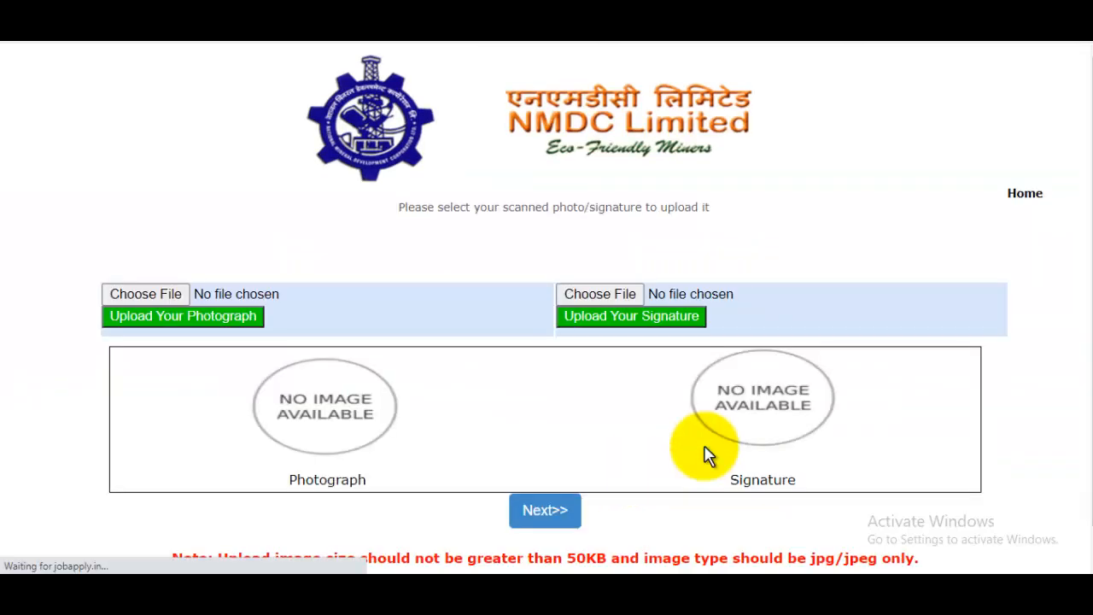
pyautogui.scroll(-1, 727, 390)
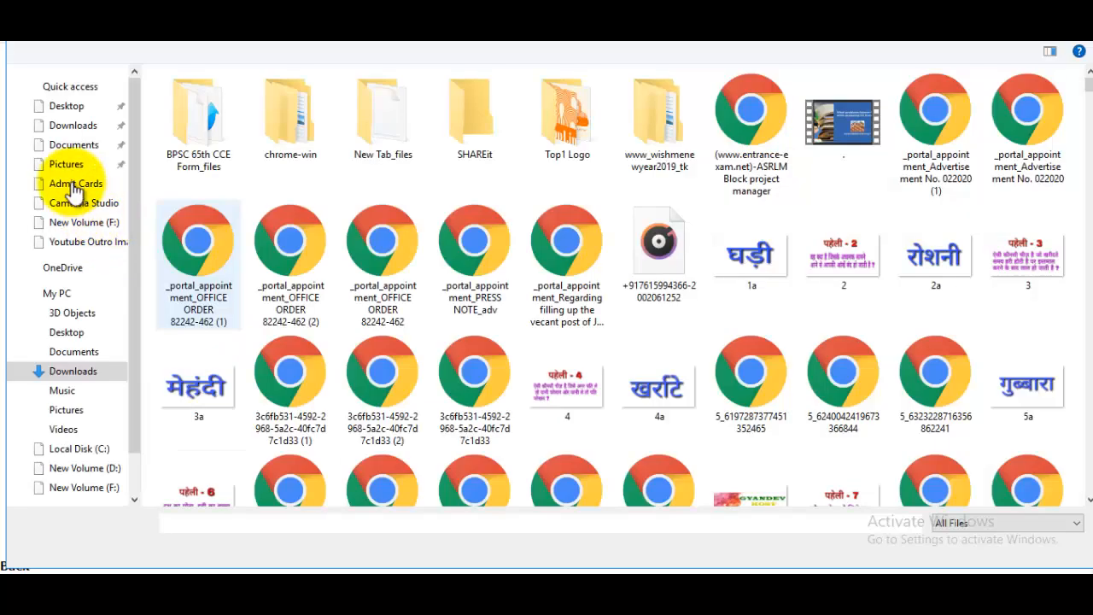
# - Upload AzadM from Pictures as the photograph
pyautogui.click(68, 165)
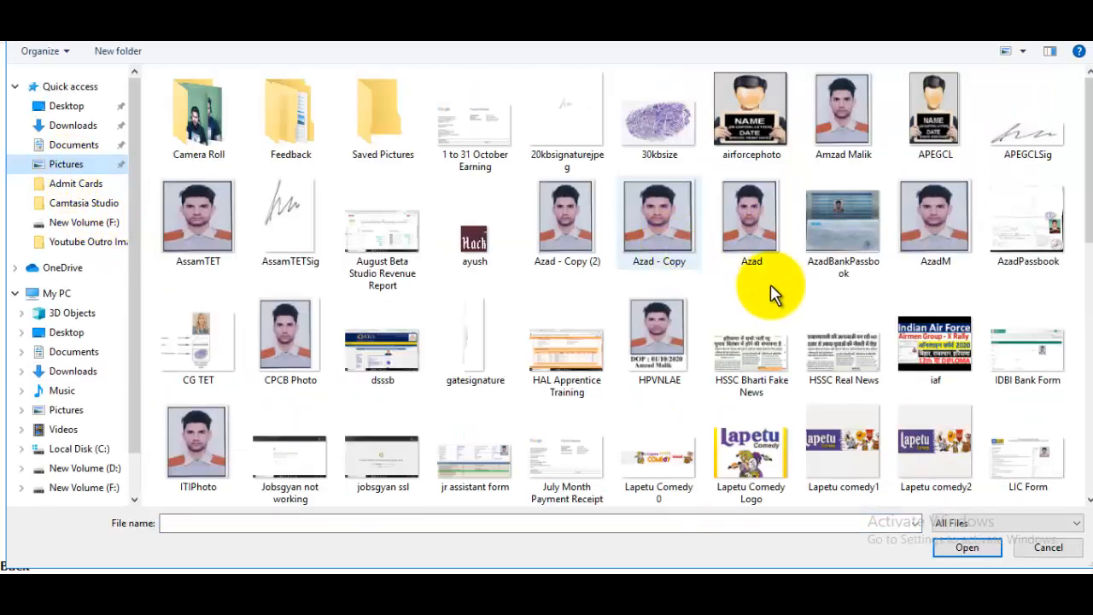
pyautogui.click(962, 243)
pyautogui.click(967, 548)
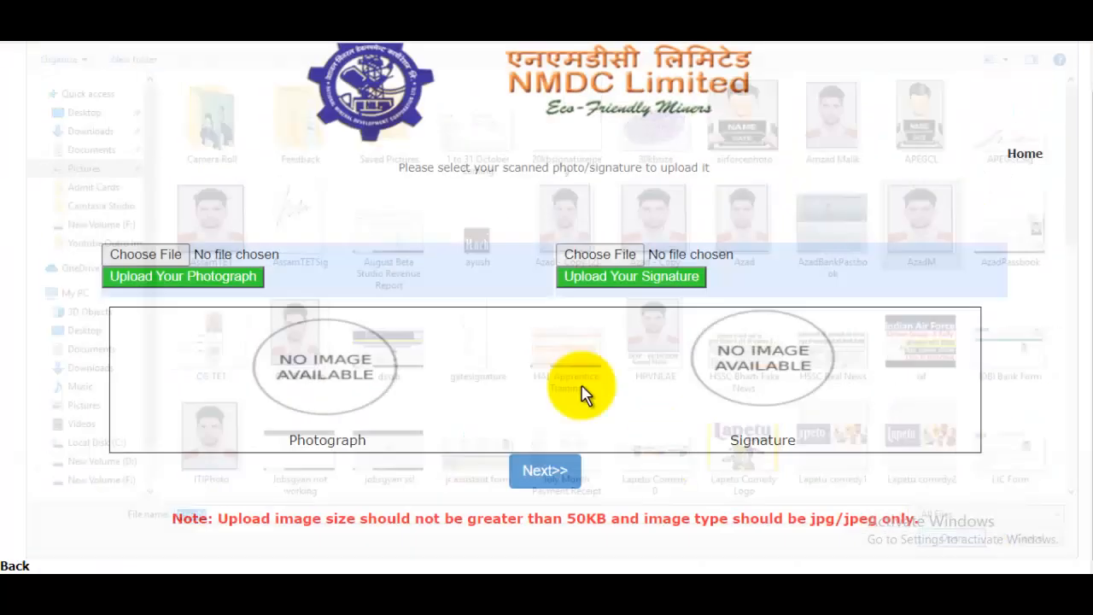
pyautogui.click(203, 278)
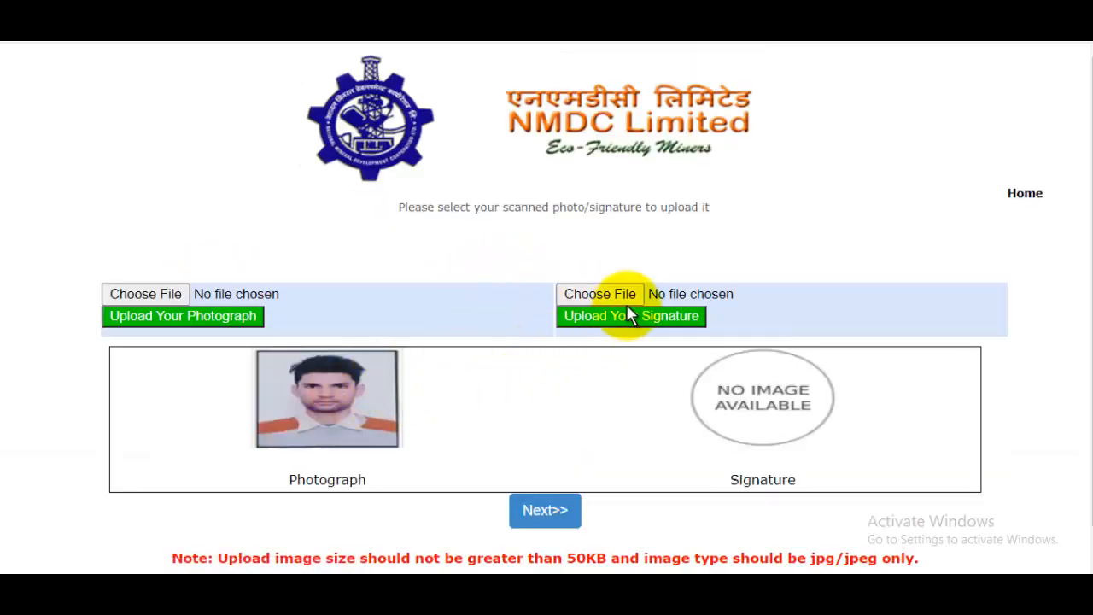
# - Upload signaturerandom as the signature and continue to the certificate upload page
pyautogui.click(600, 298)
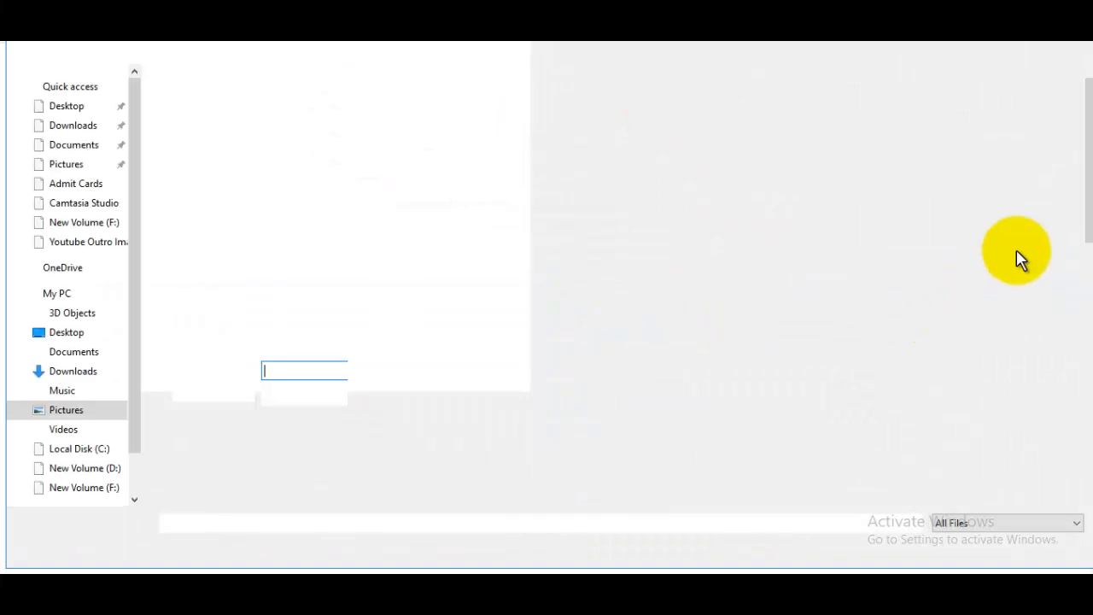
pyautogui.scroll(-10, 1067, 286)
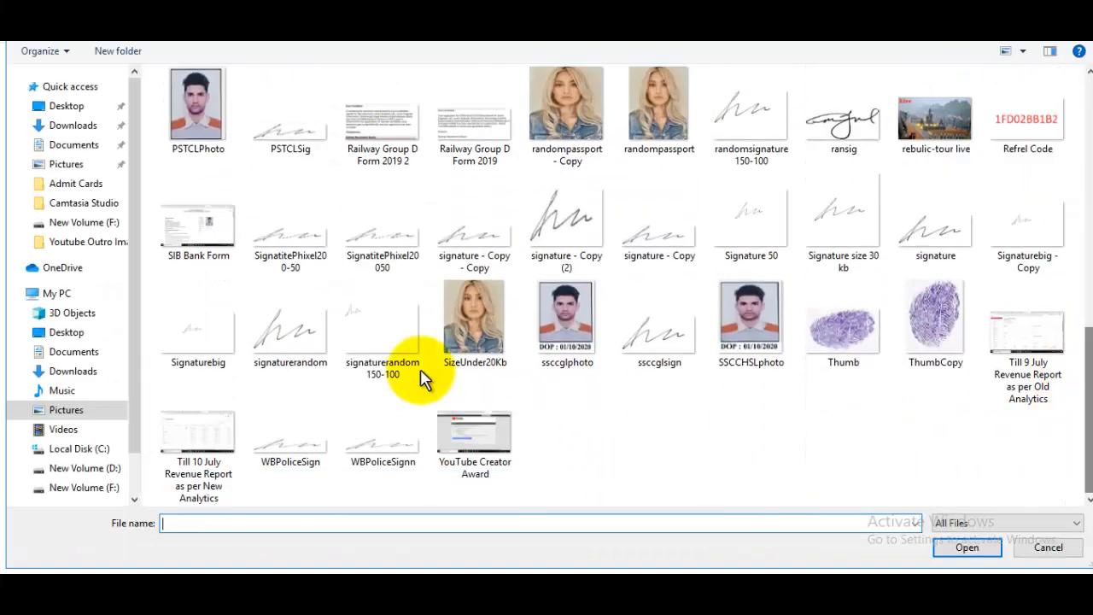
pyautogui.click(283, 356)
pyautogui.click(967, 547)
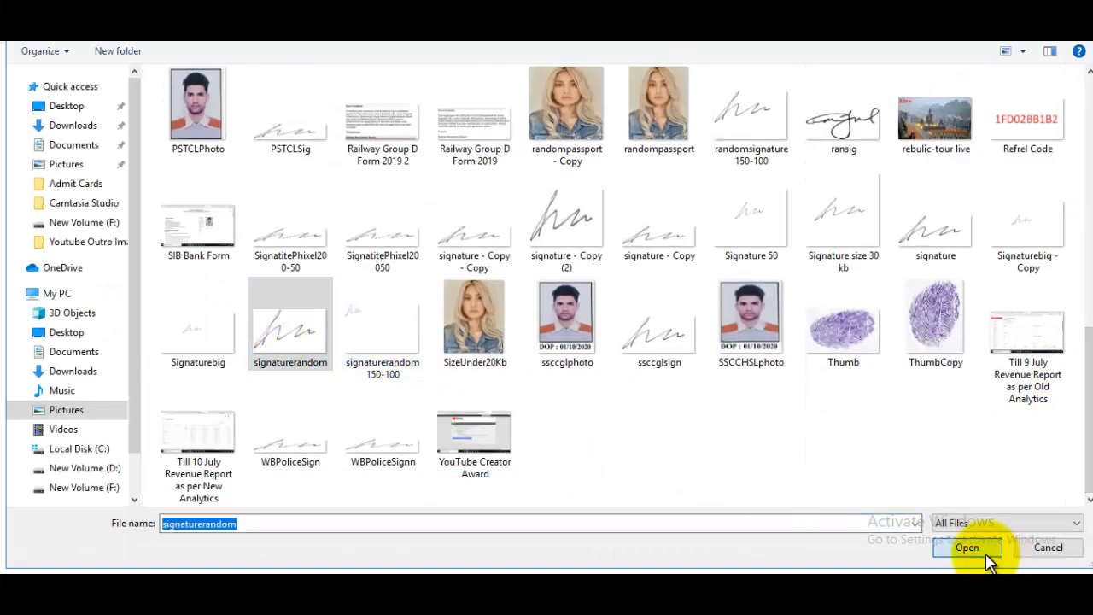
pyautogui.click(620, 323)
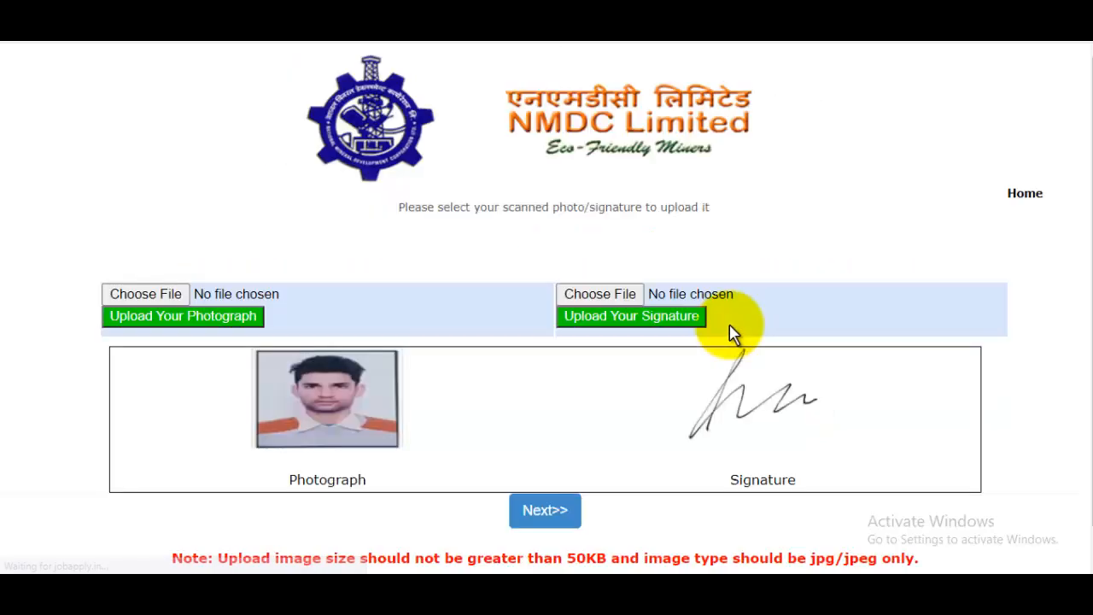
pyautogui.scroll(-1, 897, 337)
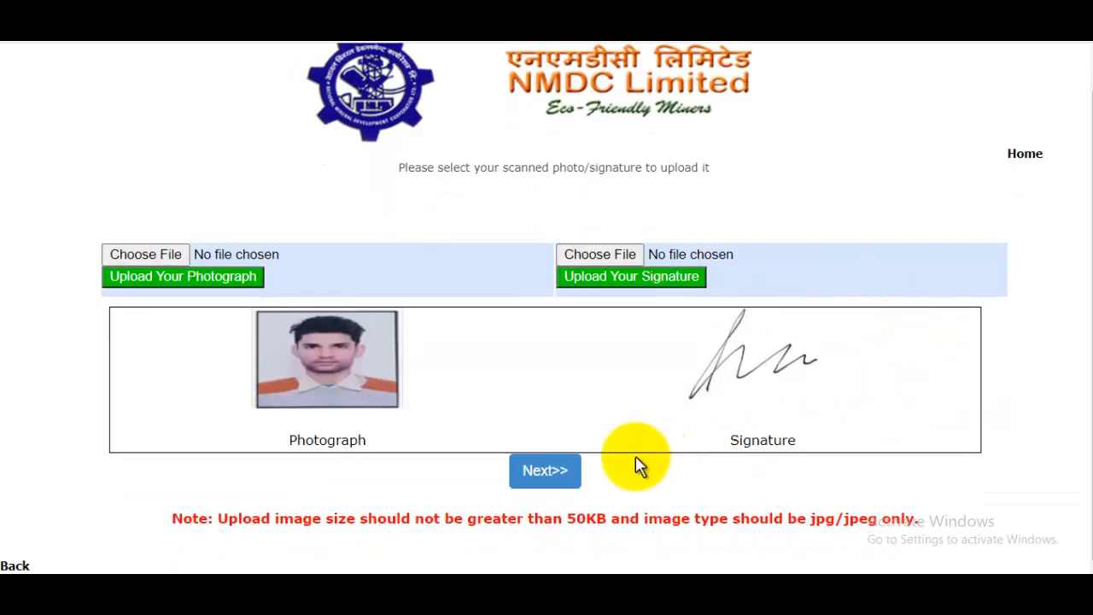
pyautogui.click(561, 473)
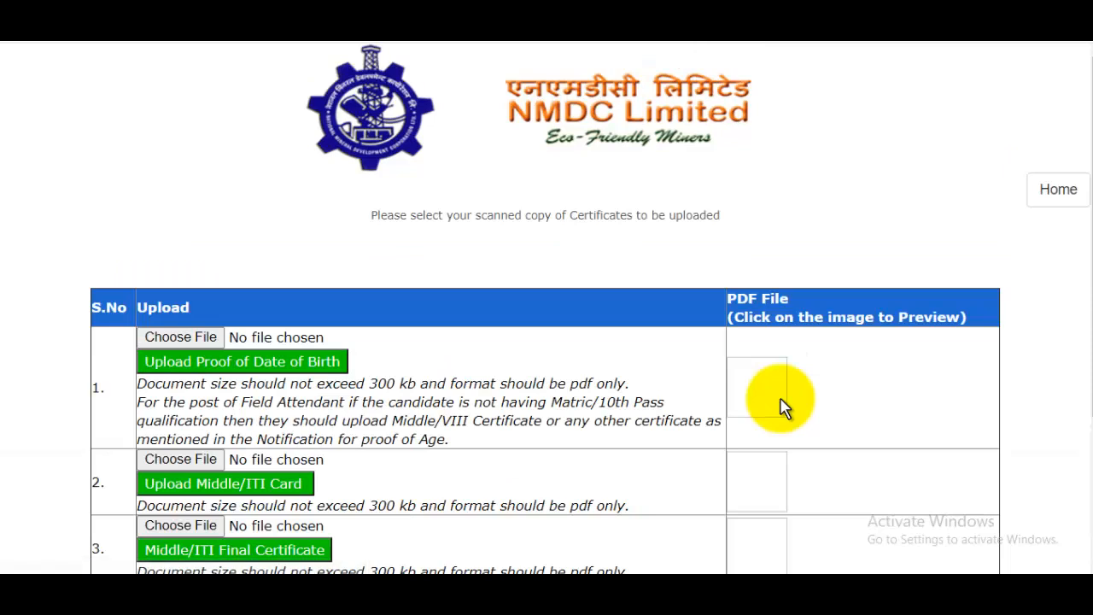
# - Attach the MarkSheet PDF in the certificates table and scroll down to the Save & Proceed button
pyautogui.scroll(-2, 722, 387)
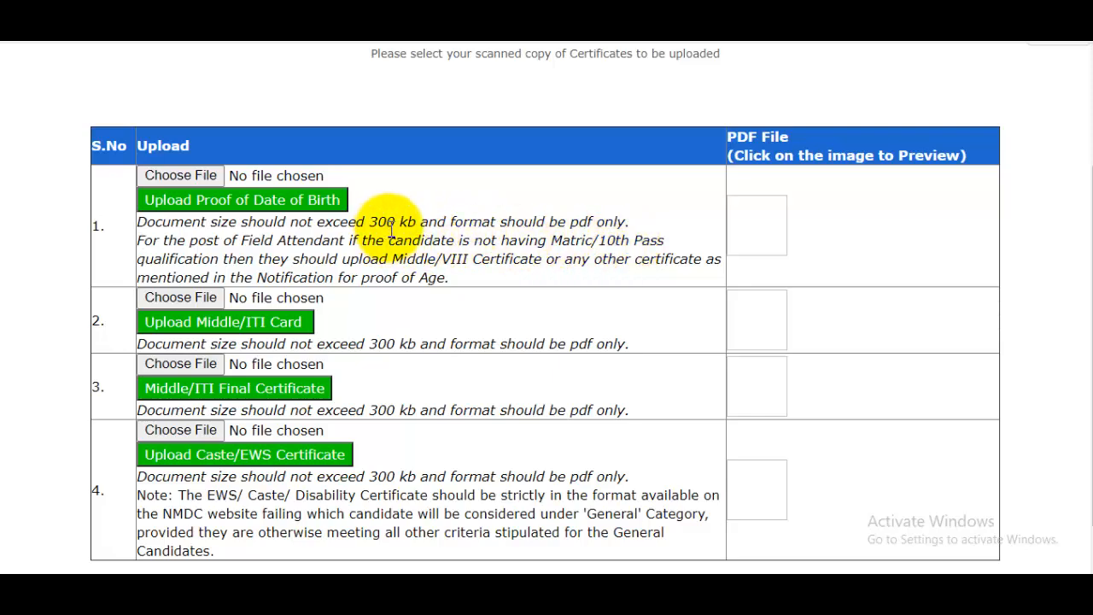
pyautogui.click(182, 175)
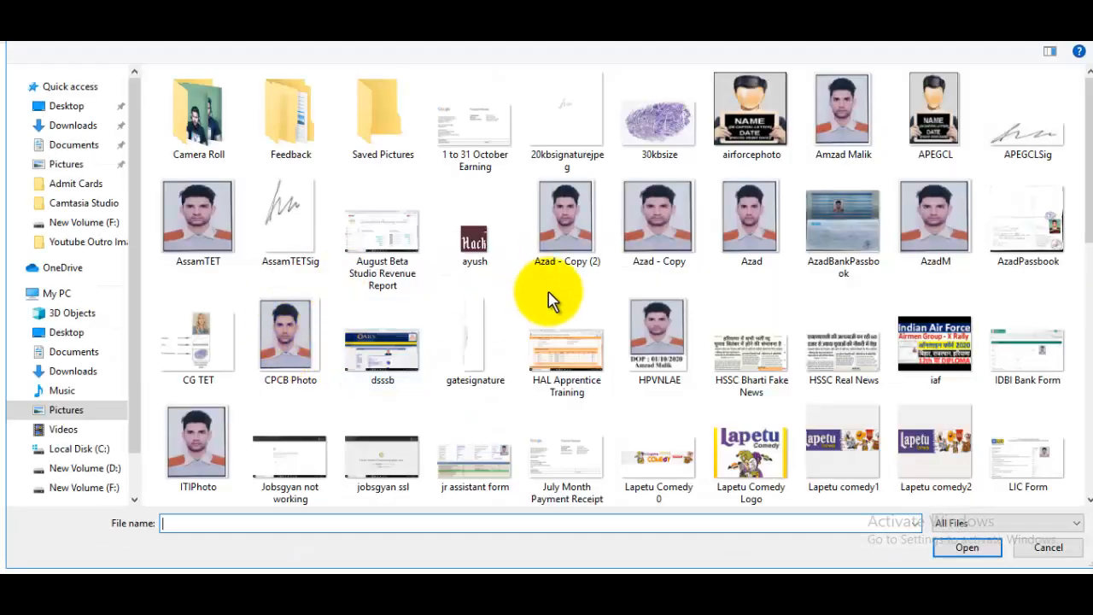
pyautogui.scroll(-3, 1085, 185)
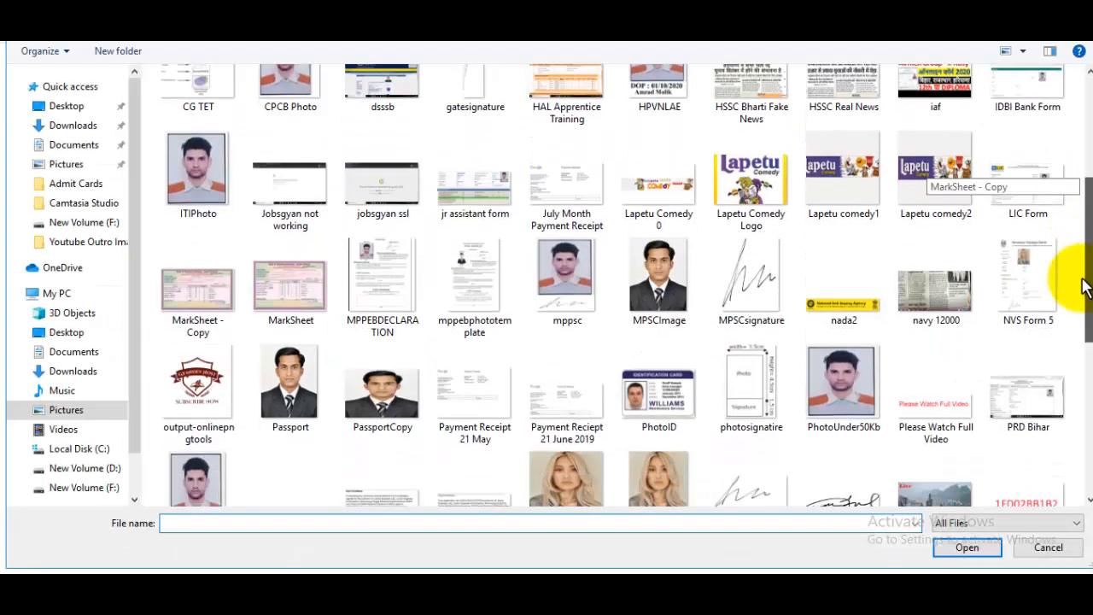
pyautogui.click(291, 286)
pyautogui.click(965, 548)
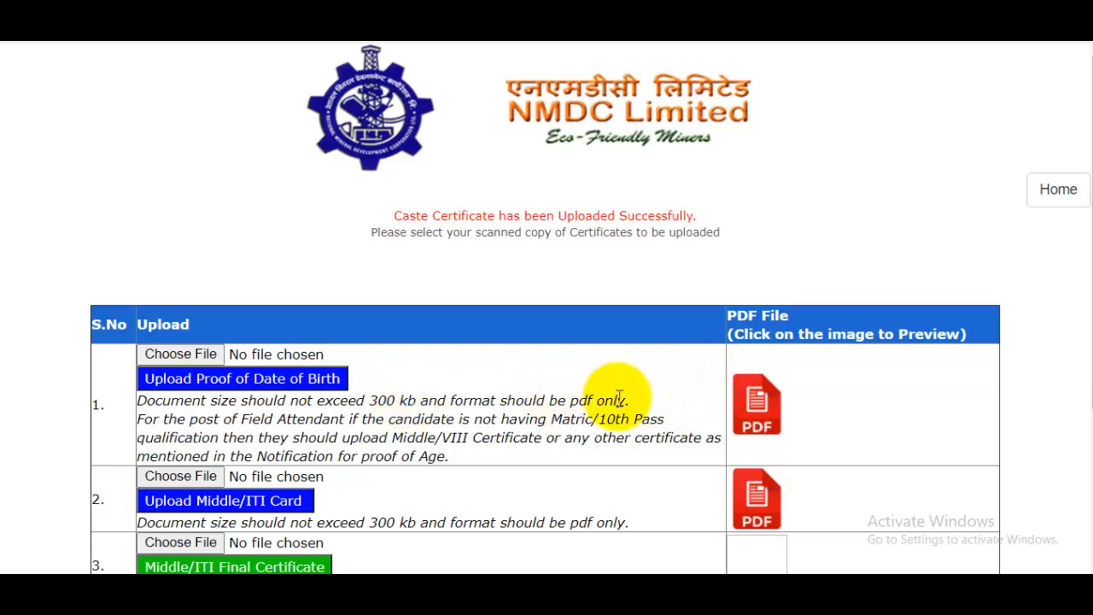
pyautogui.scroll(-1, 598, 384)
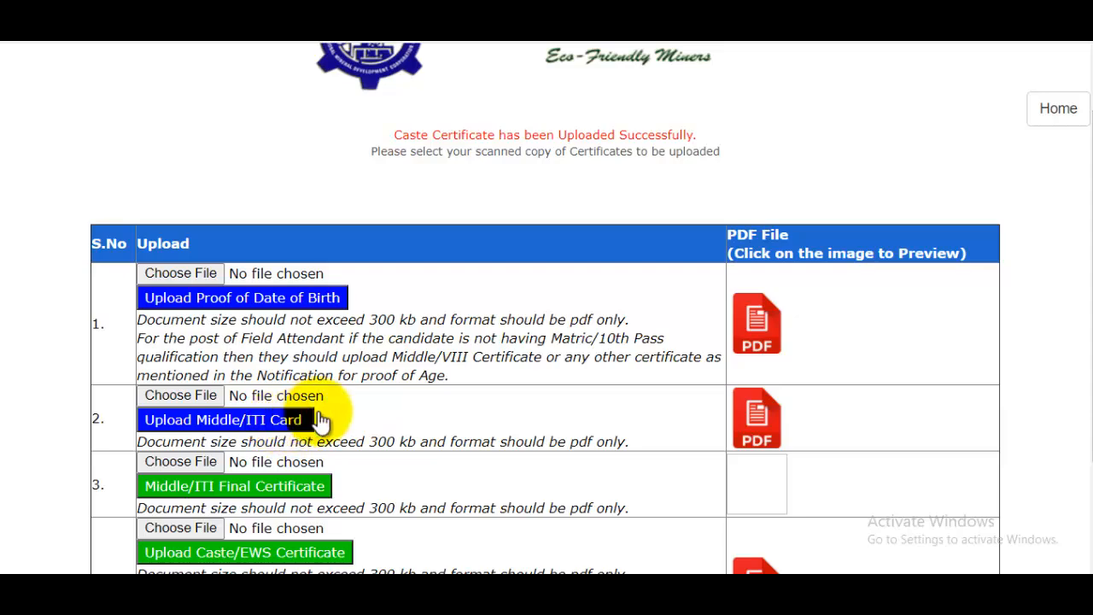
pyautogui.scroll(-2, 747, 430)
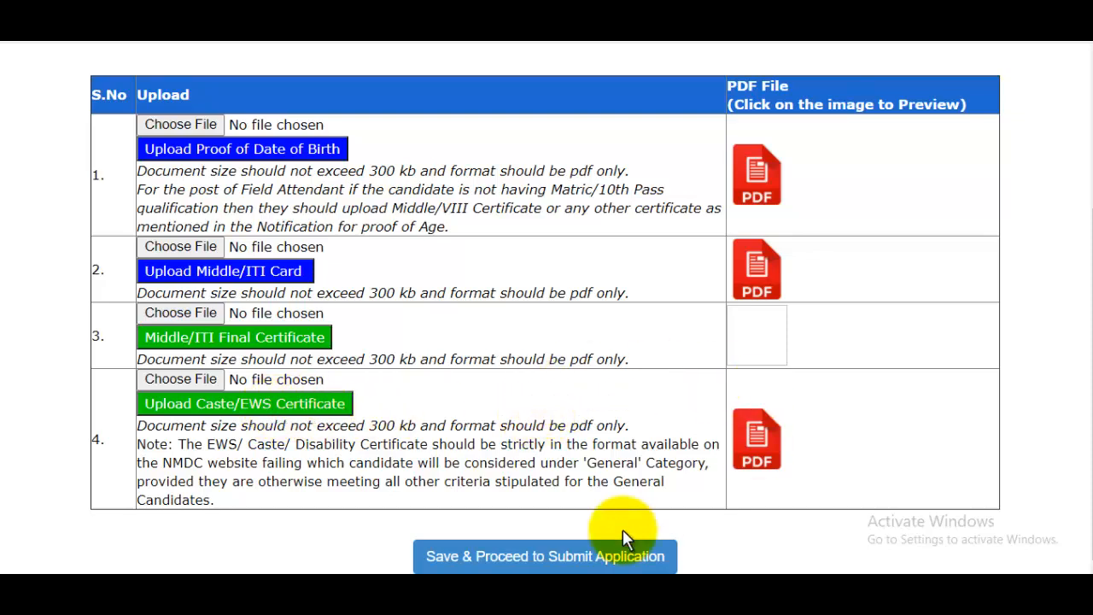
# - Save all four uploaded certificate PDFs, including the Middle/ITI final certificate, and continue
pyautogui.click(556, 550)
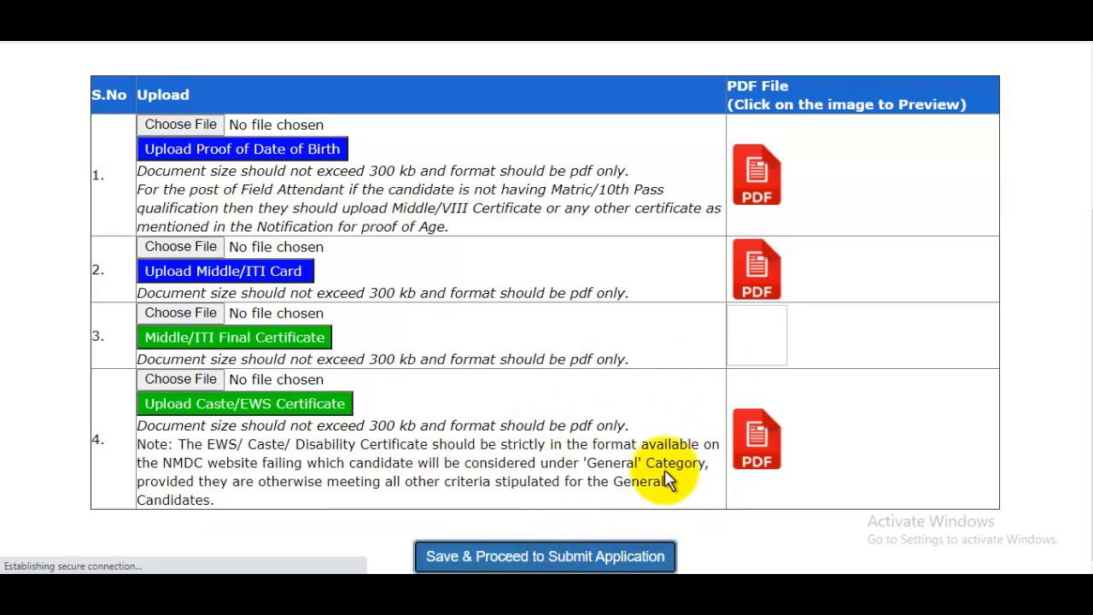
pyautogui.scroll(-3, 675, 459)
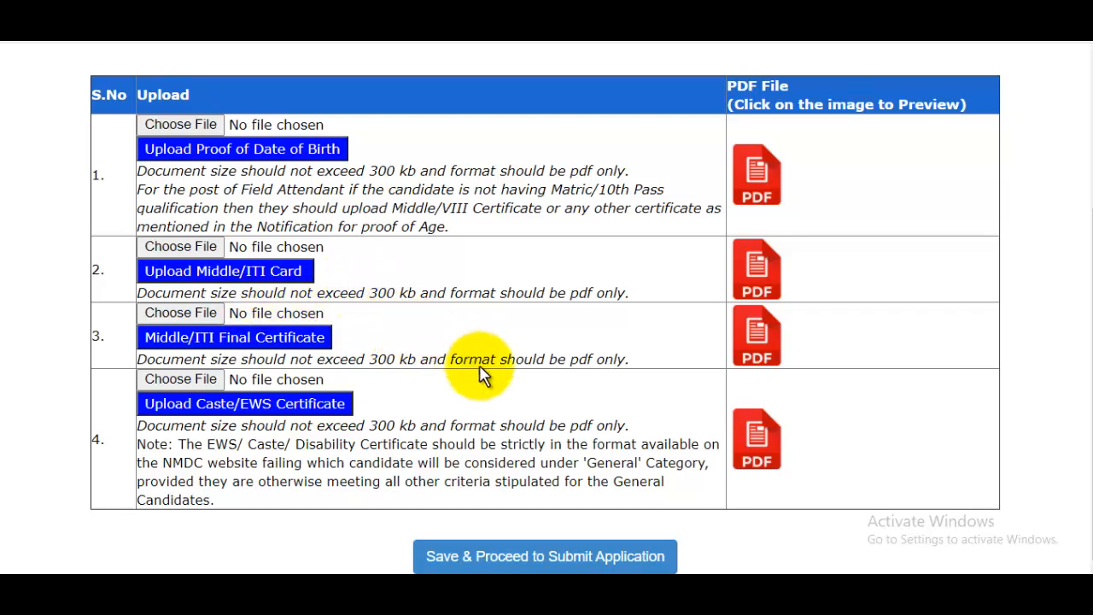
pyautogui.click(534, 559)
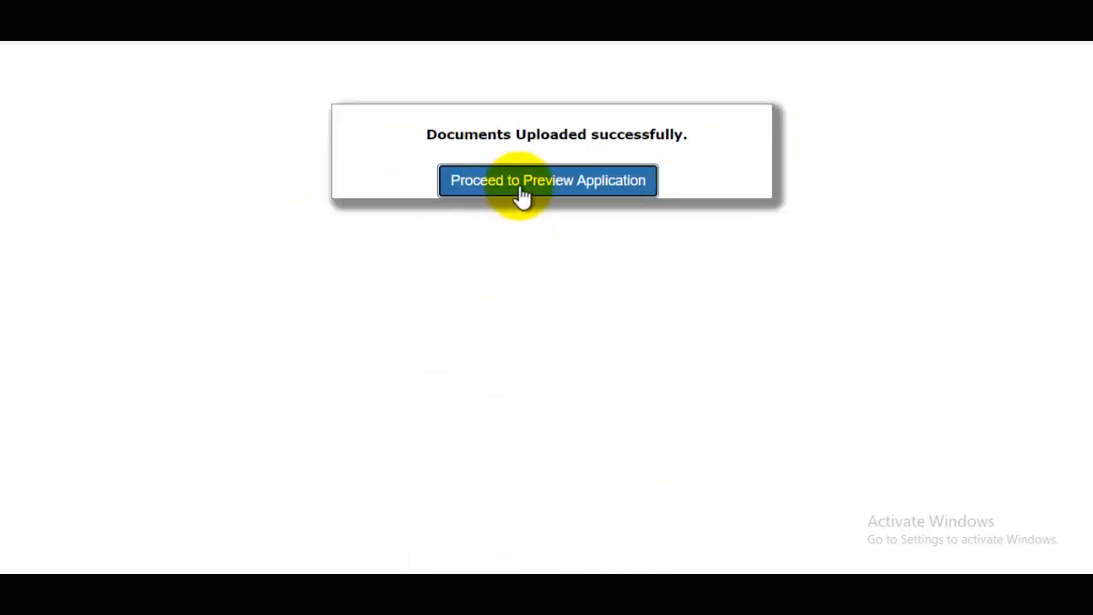
# - Preview and print the application form, then proceed to the no-payment Payment Option page
pyautogui.click(635, 193)
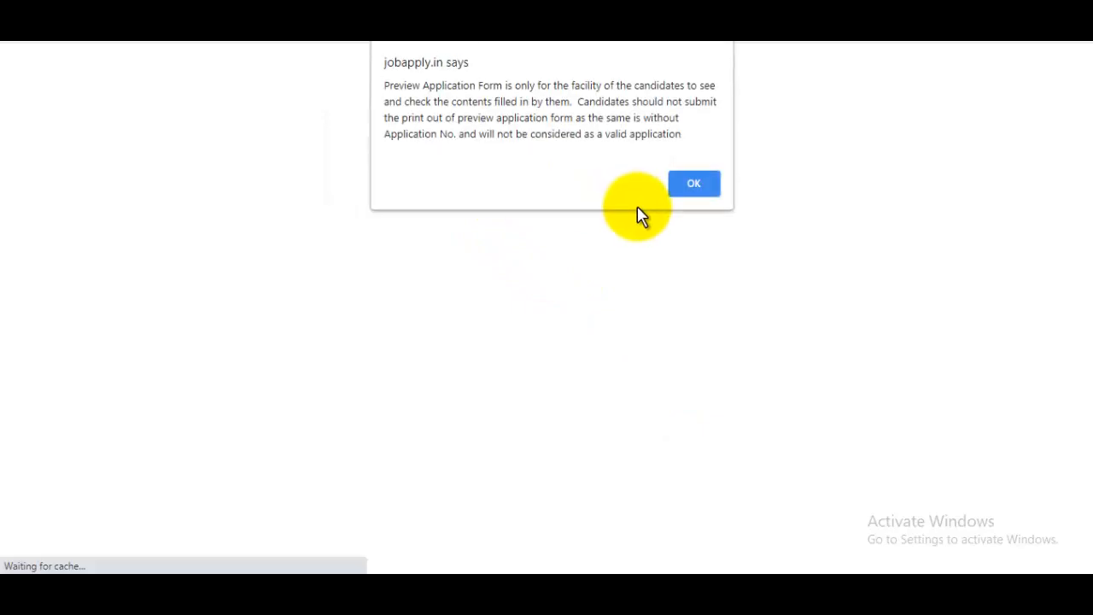
pyautogui.click(693, 186)
pyautogui.scroll(-3, 691, 321)
pyautogui.scroll(-15, 691, 322)
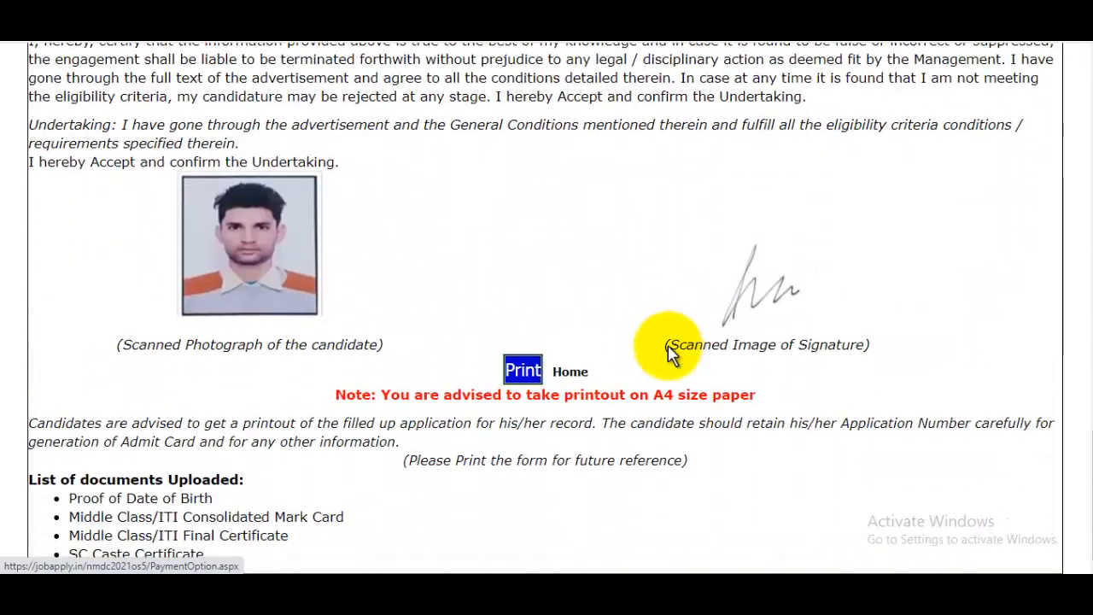
pyautogui.scroll(10, 664, 326)
pyautogui.scroll(-10, 667, 329)
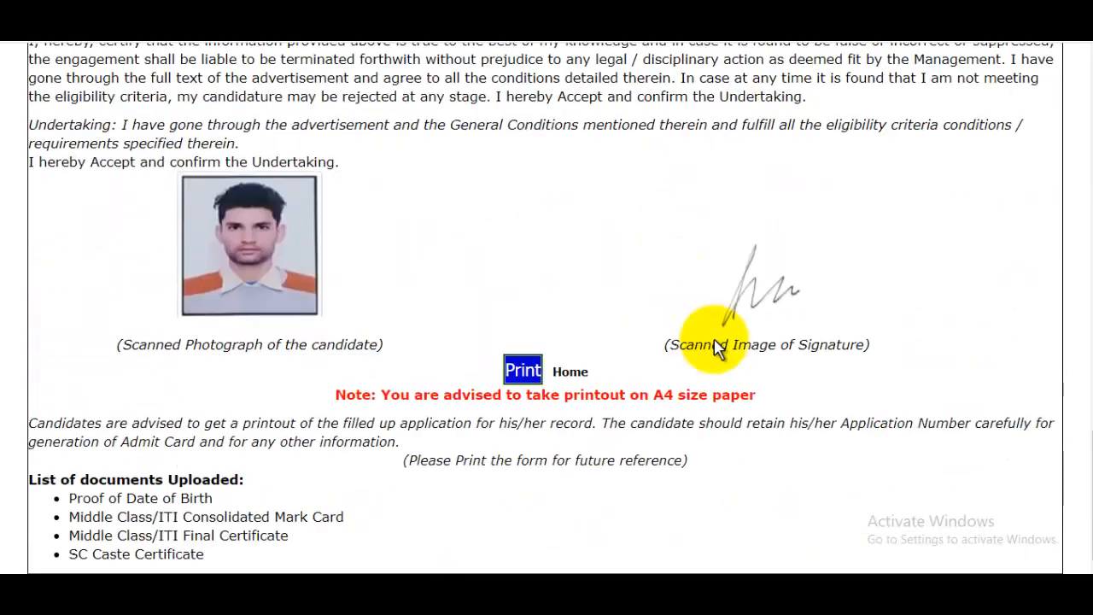
pyautogui.click(523, 371)
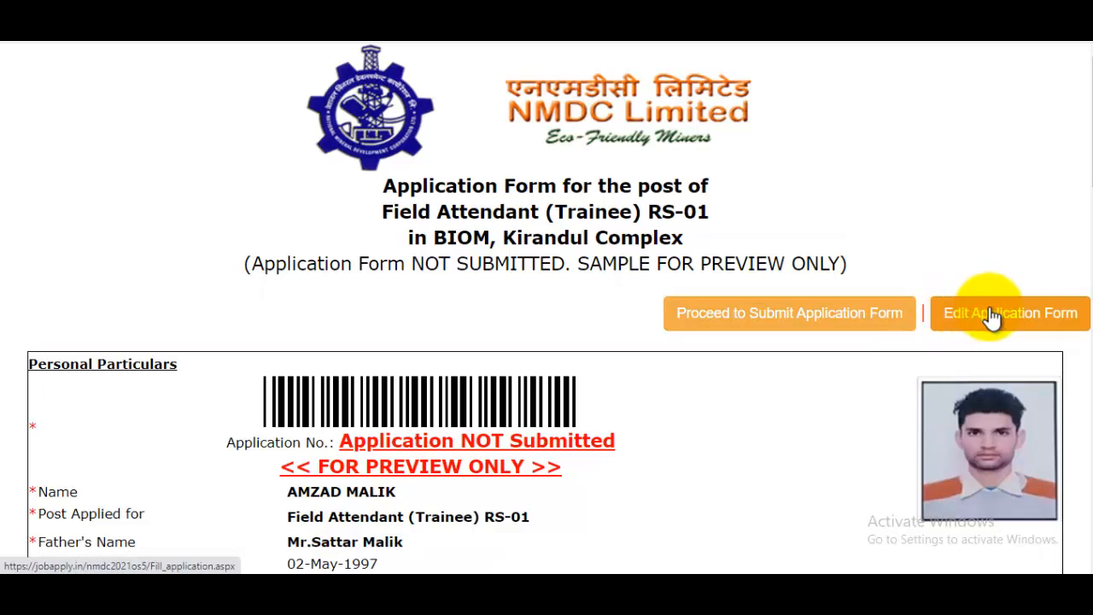
pyautogui.click(770, 331)
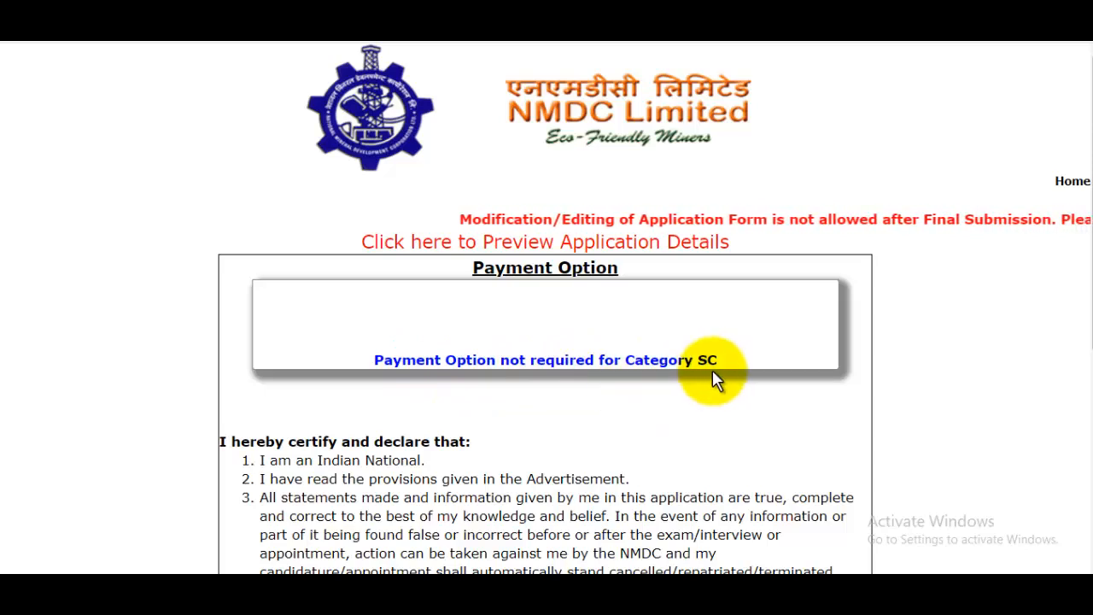
# - Accept the undertaking with YES, answer Yes to proceeding, and submit the final application
pyautogui.scroll(-1, 713, 373)
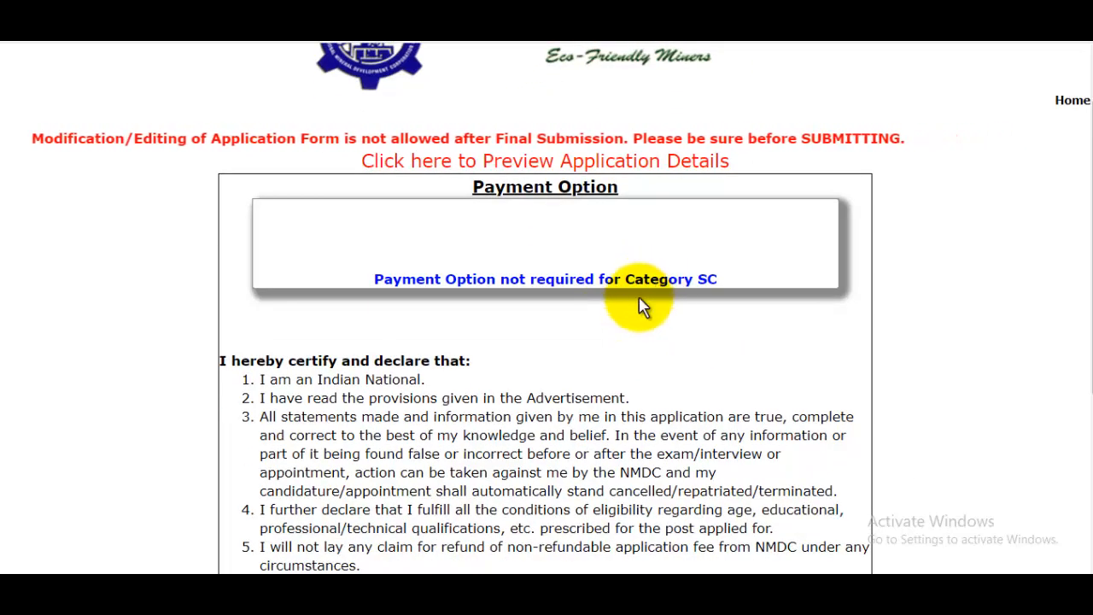
pyautogui.scroll(-3, 642, 299)
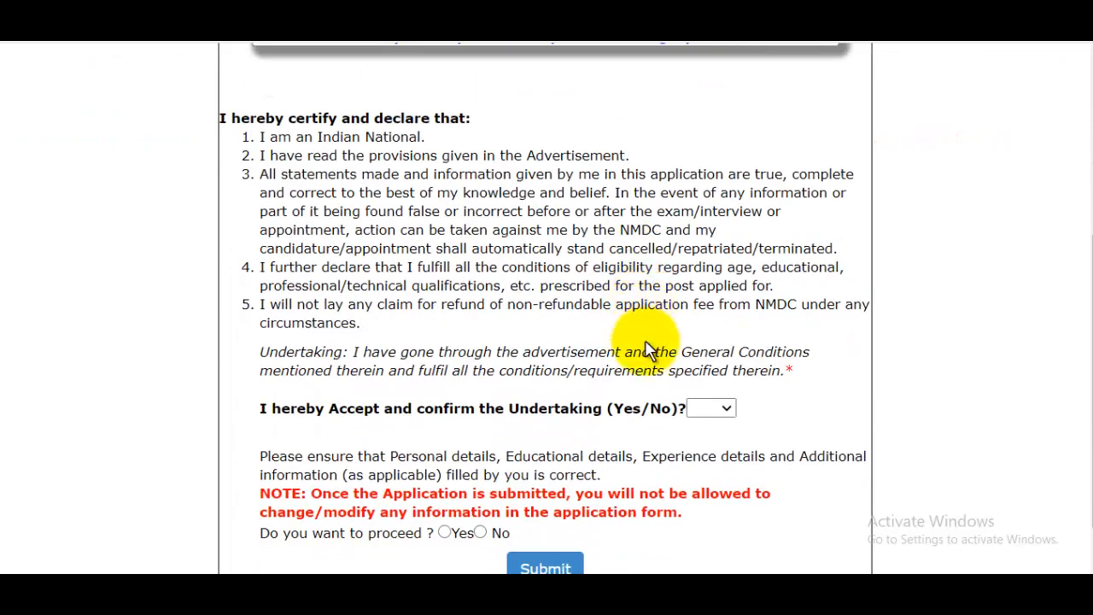
pyautogui.scroll(-1, 646, 342)
pyautogui.click(725, 351)
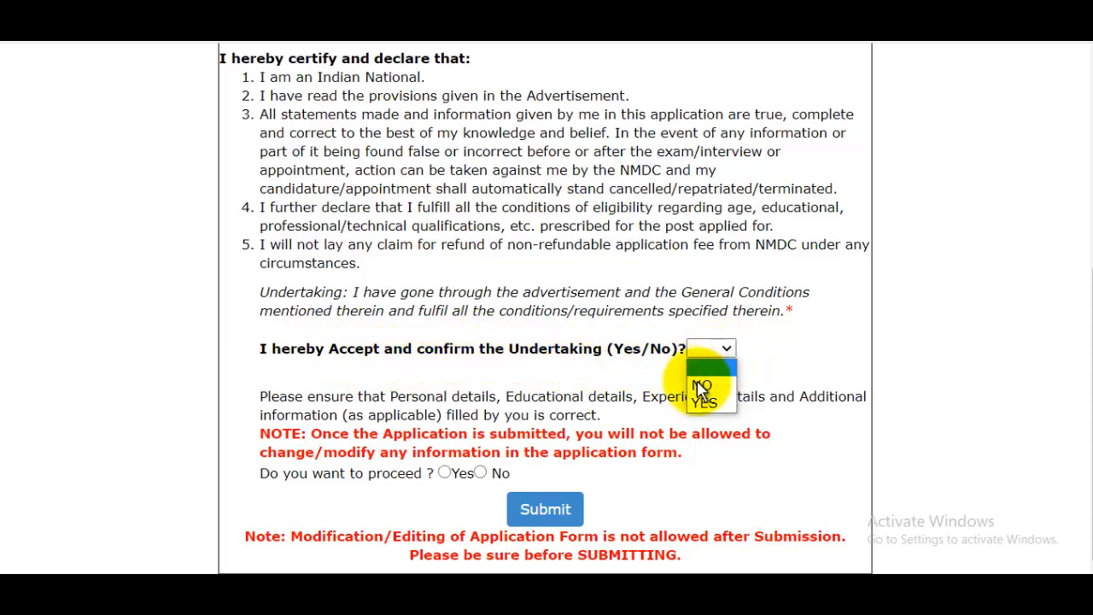
pyautogui.click(700, 403)
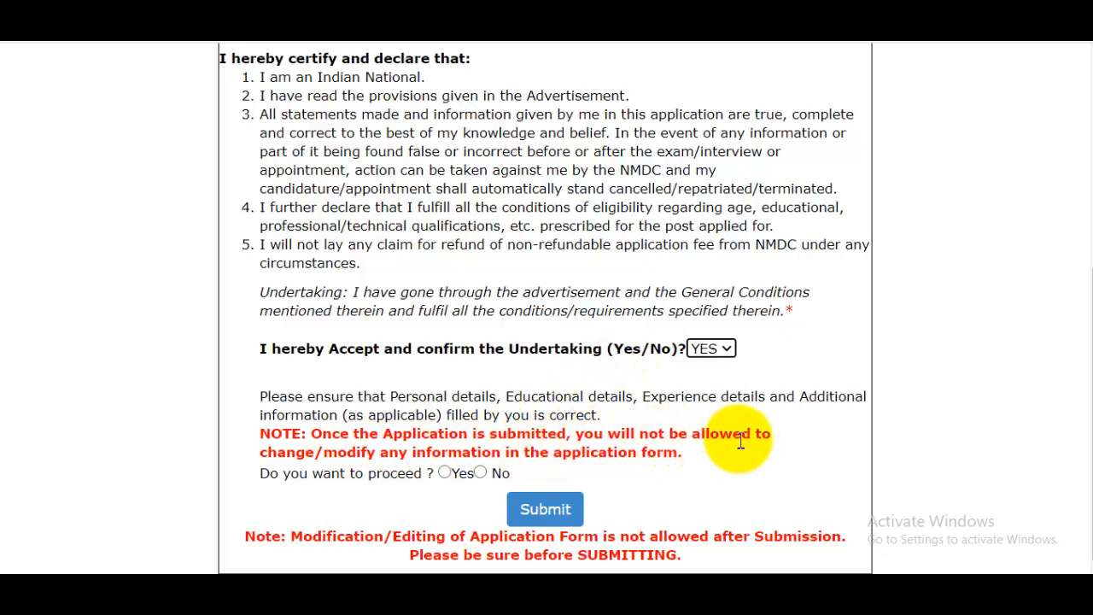
pyautogui.click(448, 474)
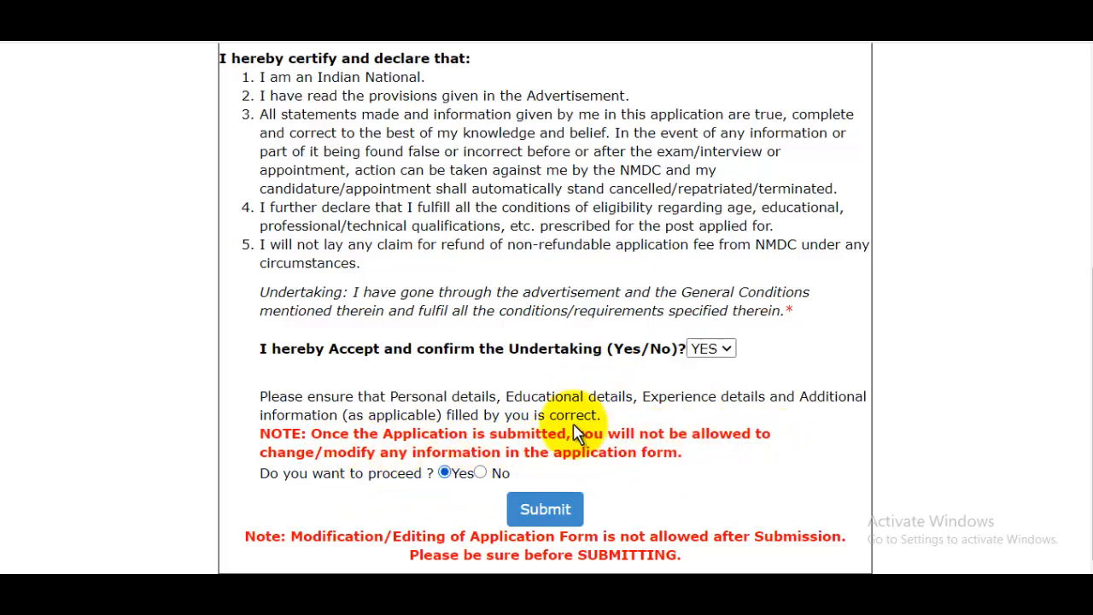
pyautogui.click(562, 510)
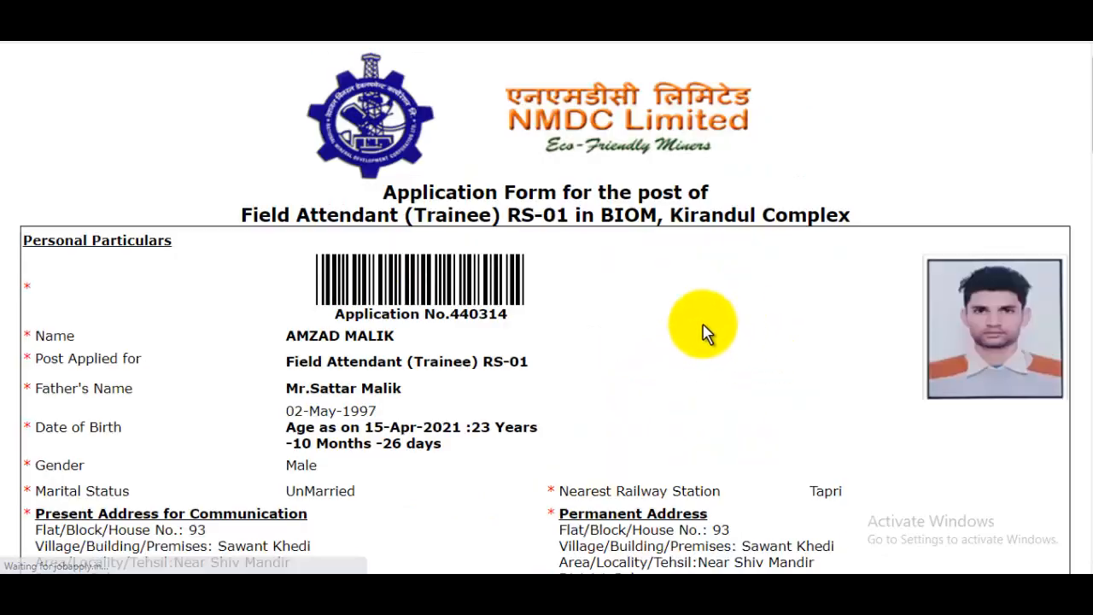
# - Scroll the submitted application form down to the envelope Address Label with the post box address
pyautogui.moveTo(1083, 90); pyautogui.dragTo(1089, 441)
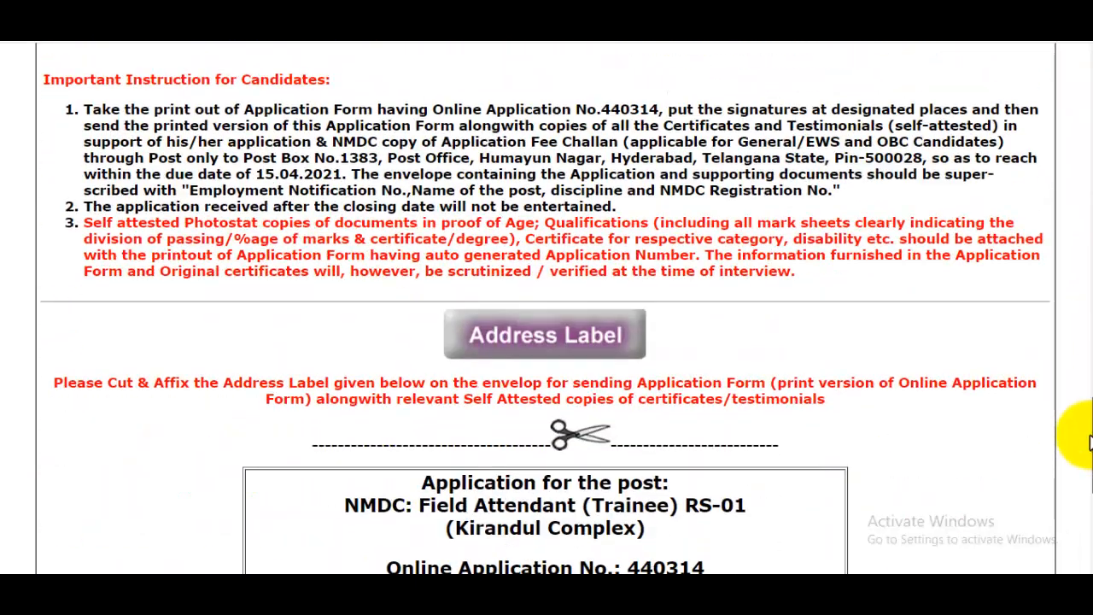
pyautogui.scroll(-2, 777, 230)
pyautogui.scroll(-1, 766, 269)
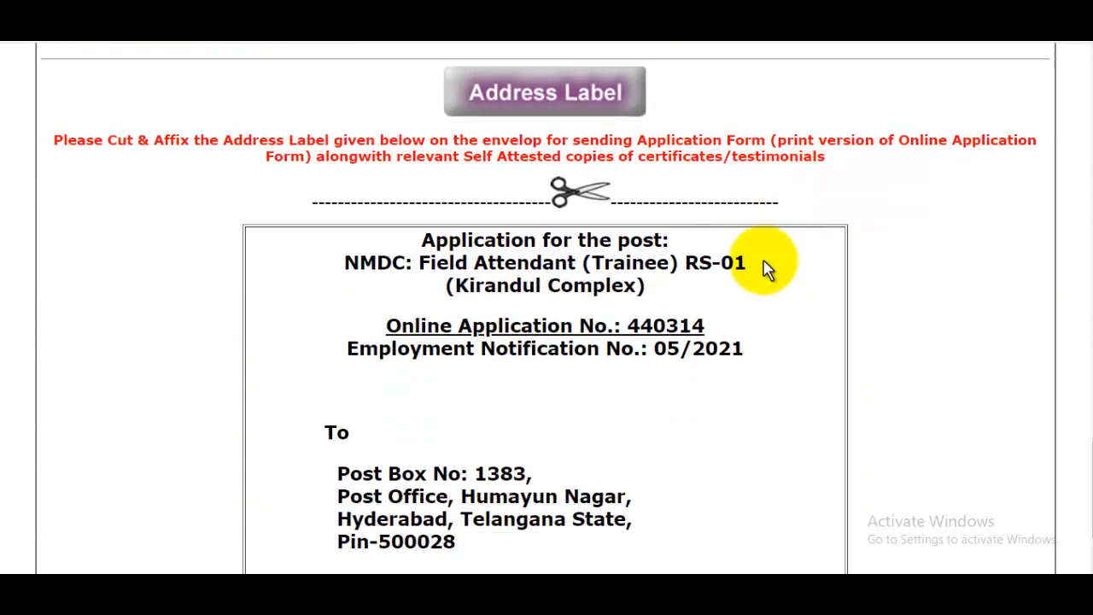
pyautogui.scroll(1, 766, 267)
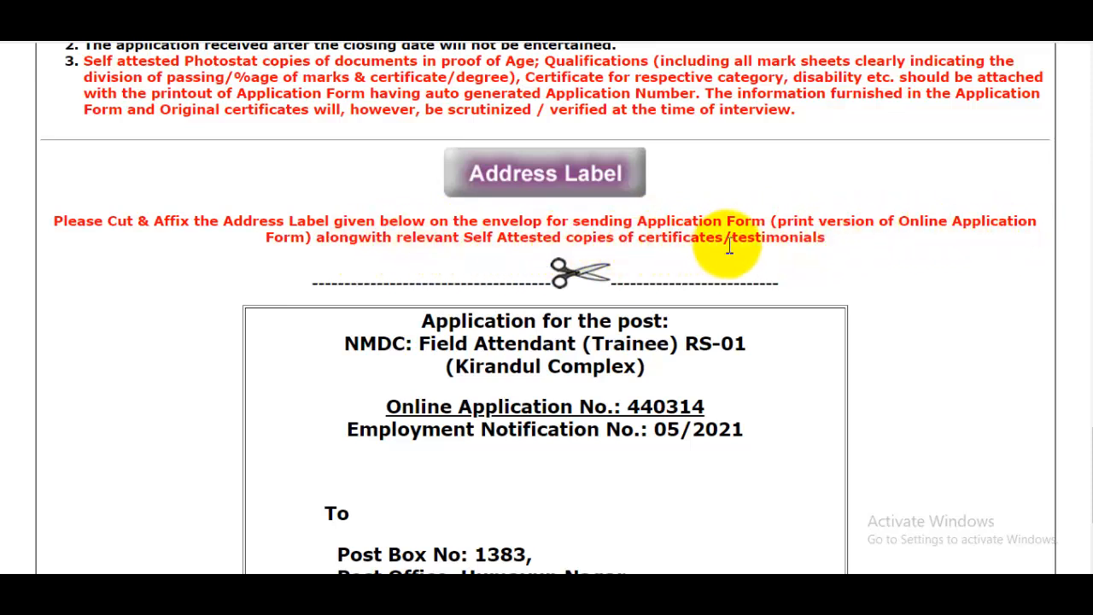
pyautogui.scroll(2, 785, 245)
pyautogui.scroll(-1, 786, 248)
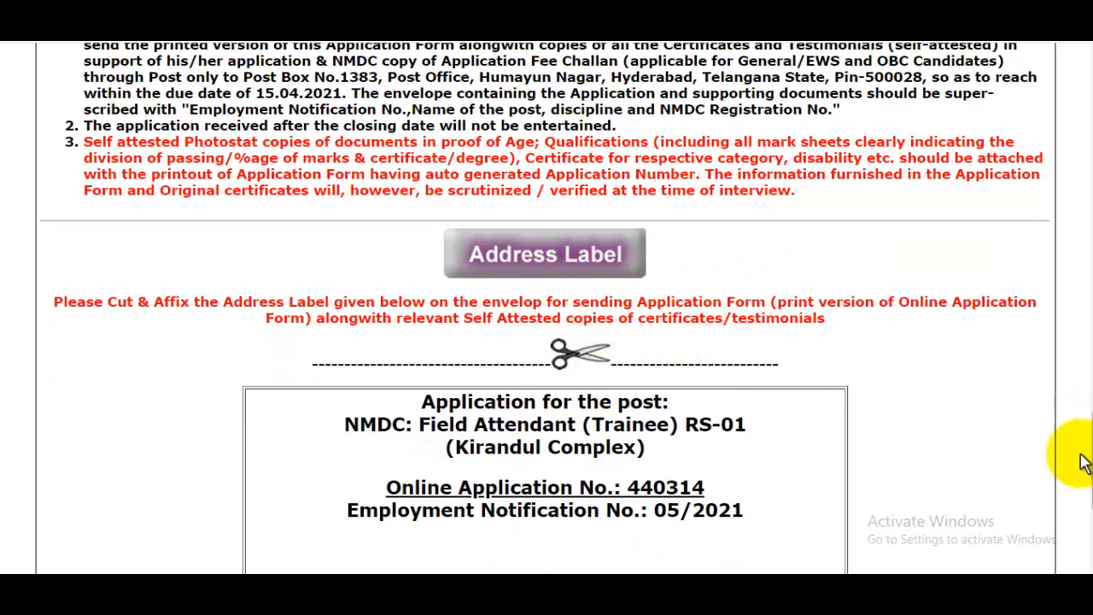
pyautogui.scroll(5, 1083, 406)
pyautogui.scroll(-6, 1078, 401)
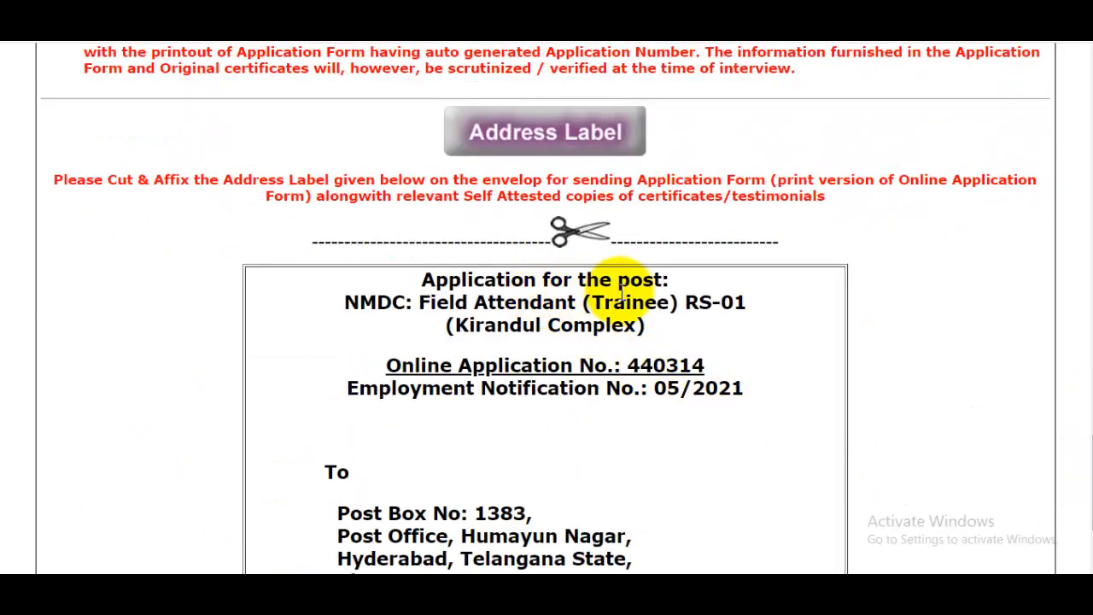
pyautogui.scroll(-2, 736, 366)
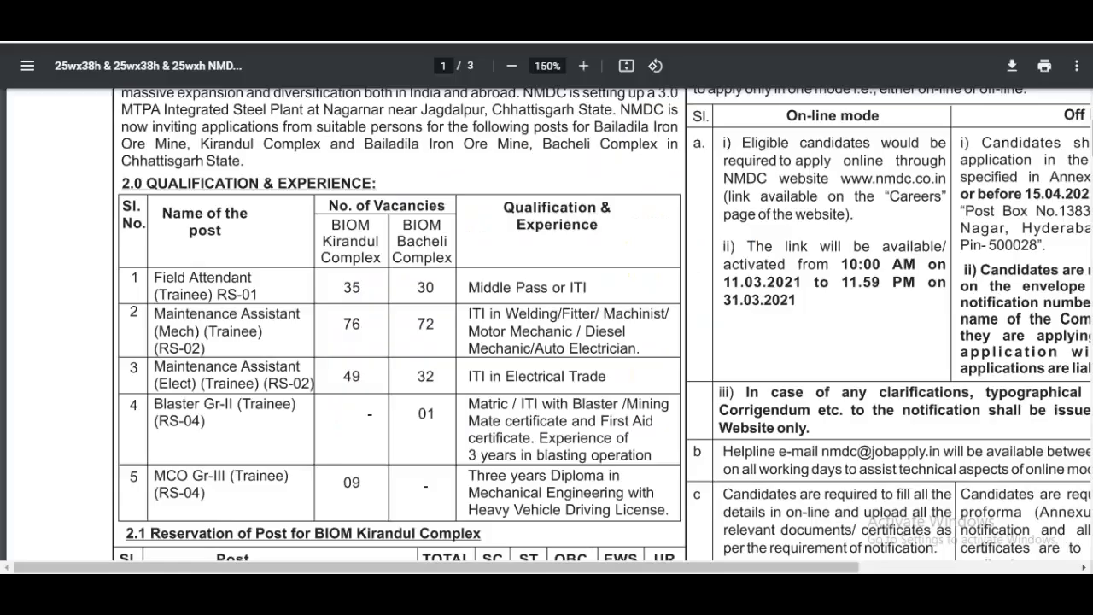
# - Check the off-line mailing address in the notification PDF, then return to the Field Attendant address label
pyautogui.moveTo(720, 568); pyautogui.dragTo(862, 568)
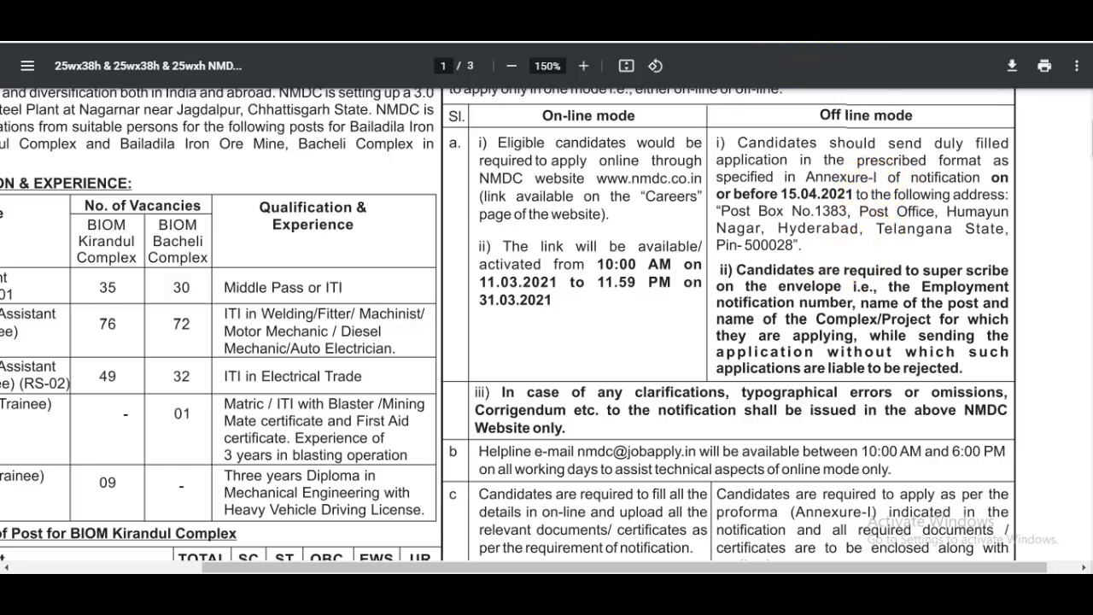
pyautogui.click(843, 18)
pyautogui.click(743, 21)
pyautogui.scroll(6, 675, 197)
pyautogui.scroll(-5, 623, 198)
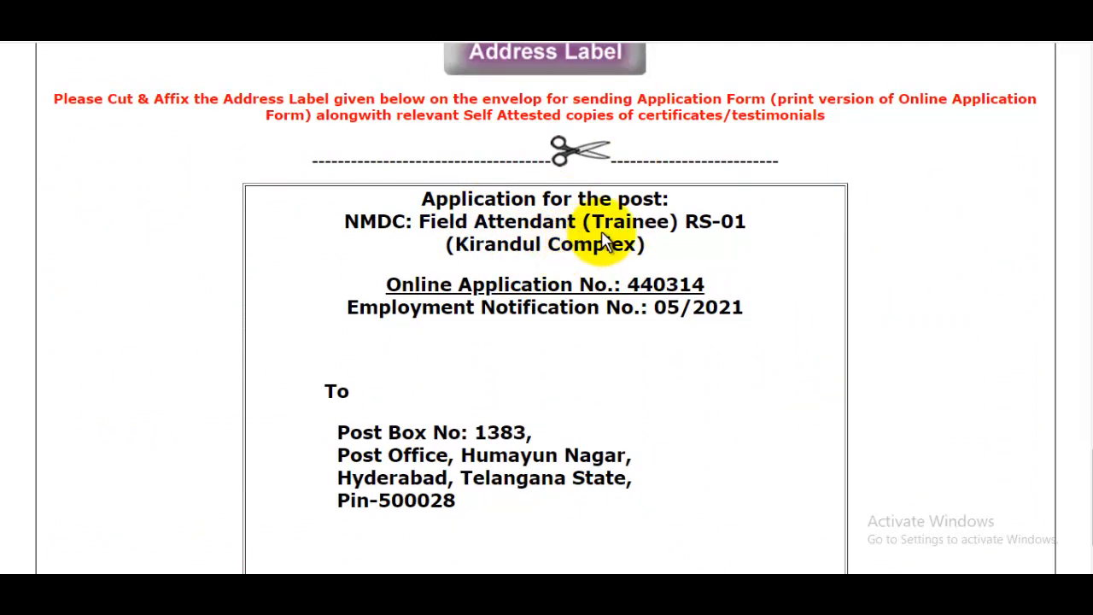
pyautogui.scroll(-1, 462, 214)
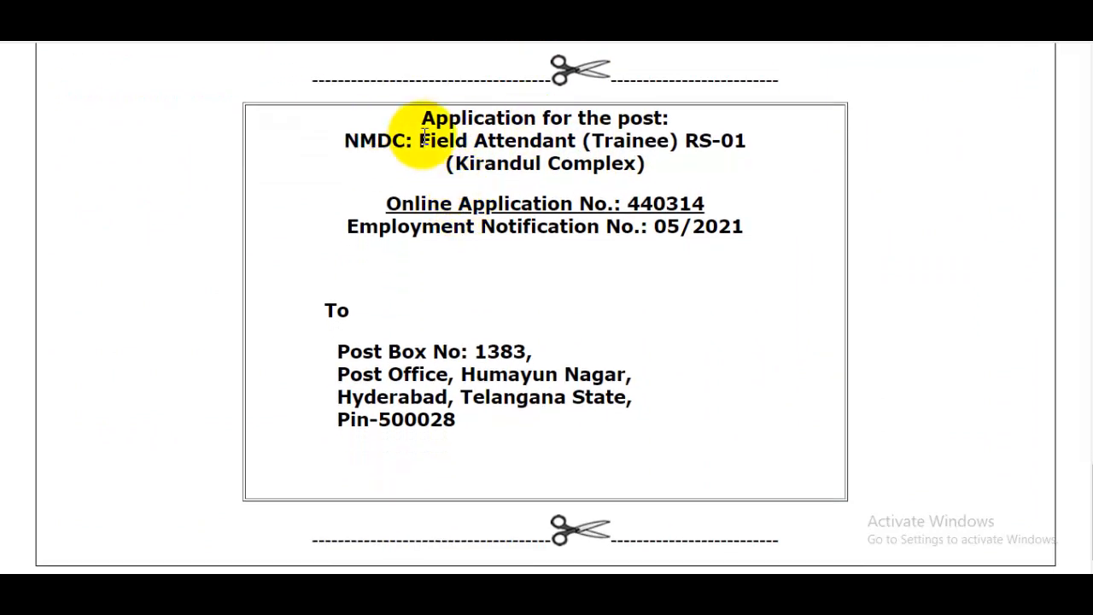